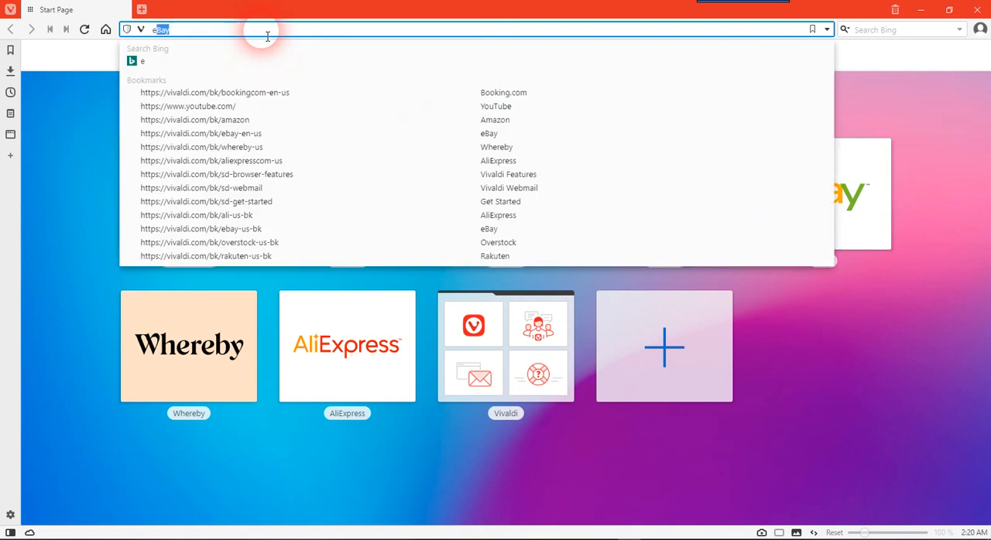
Open the distance learning site at elearning.taalct.co.za
text(ing)
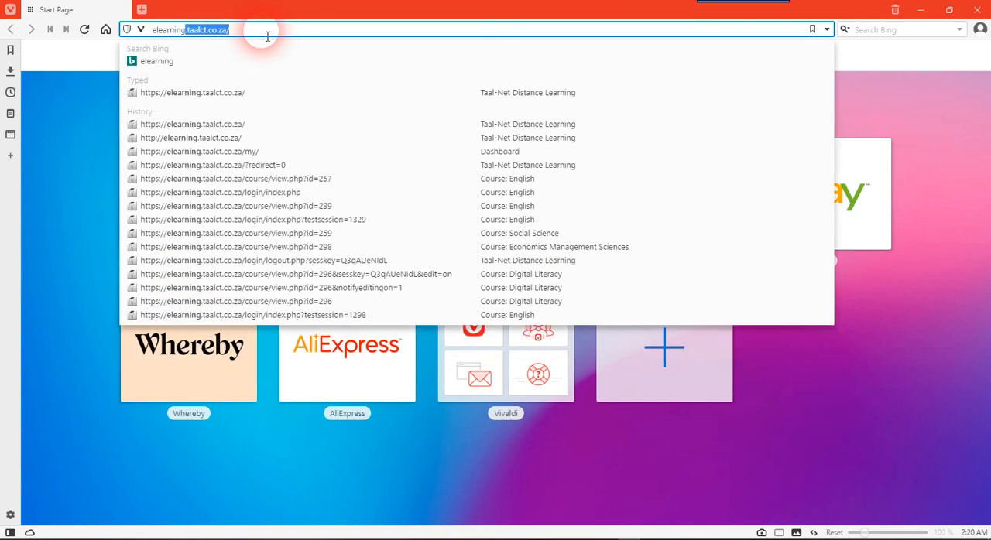
text(.taalct.co.za)
key(Return)
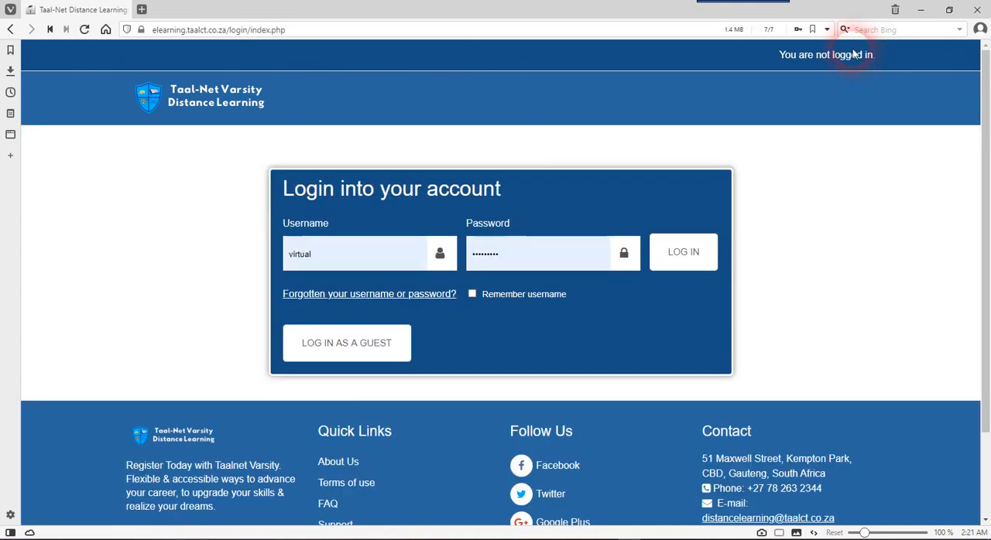
Enter the account username and password and log in to the learning site
click(387, 256)
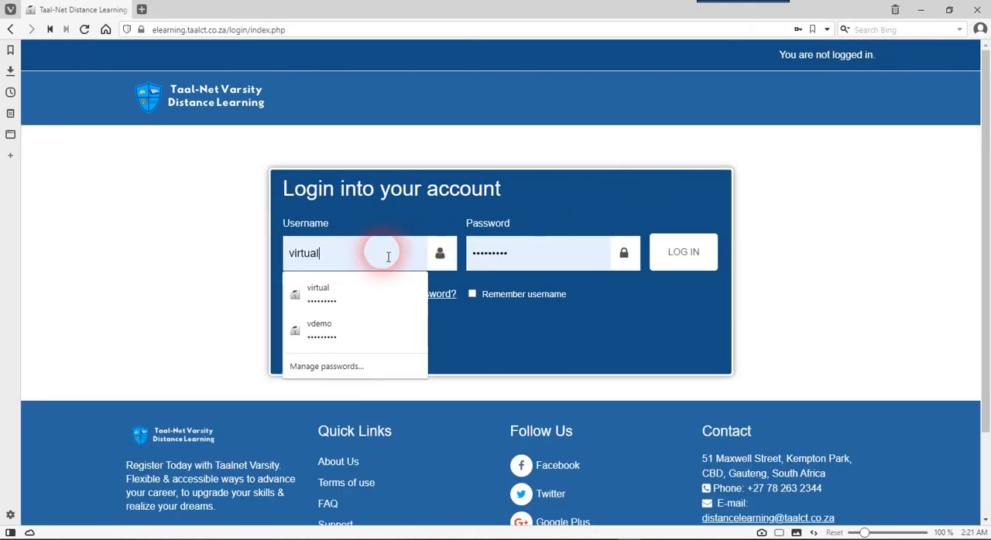
text(vi)
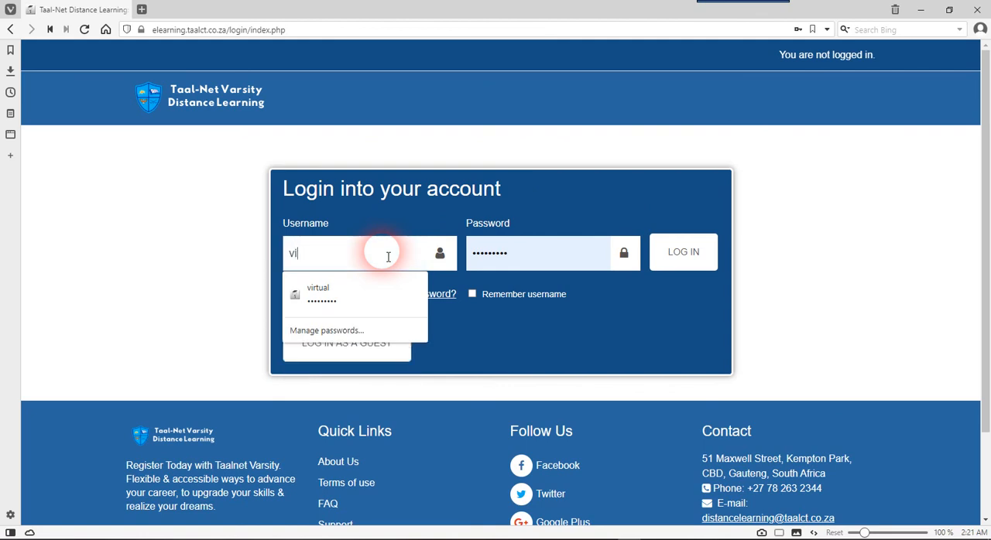
key(Tab)
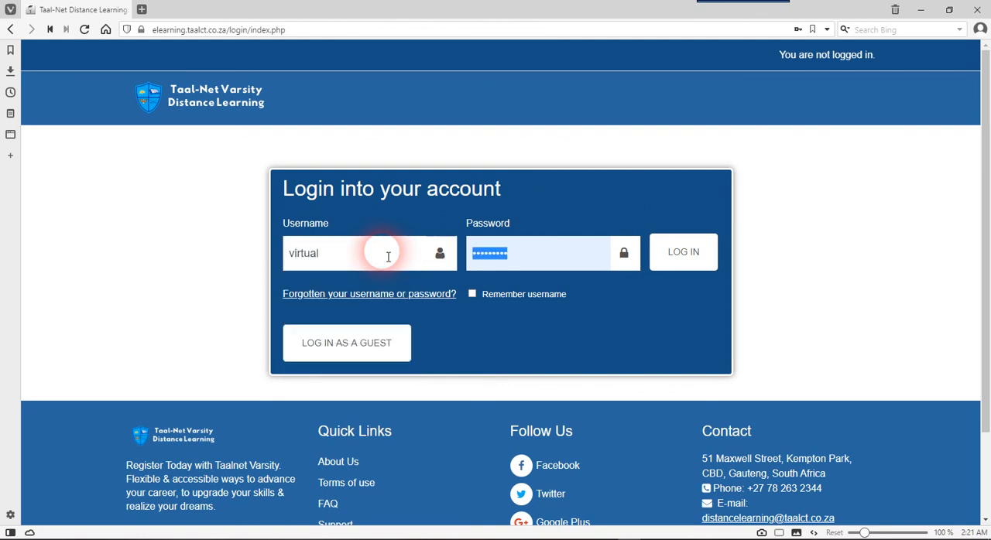
text(v)
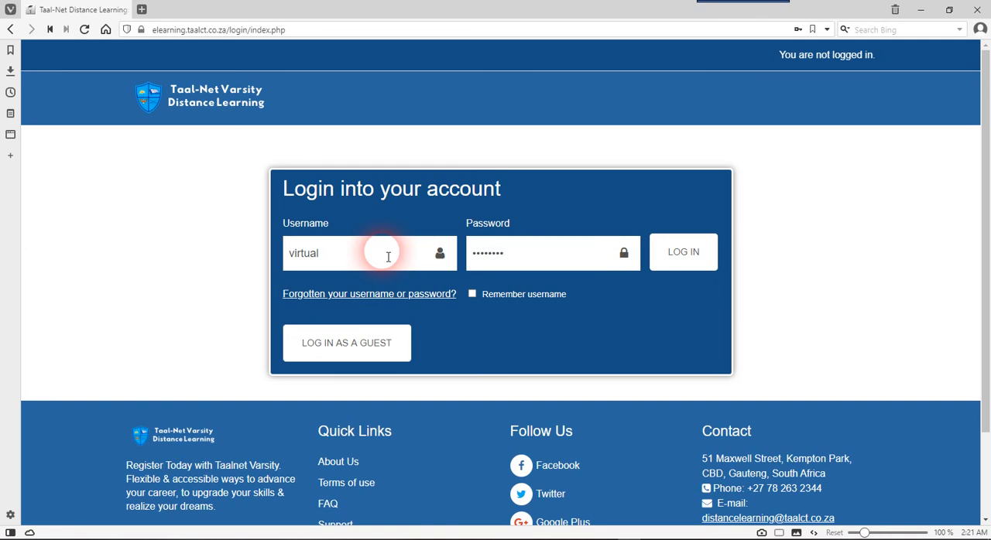
click(681, 254)
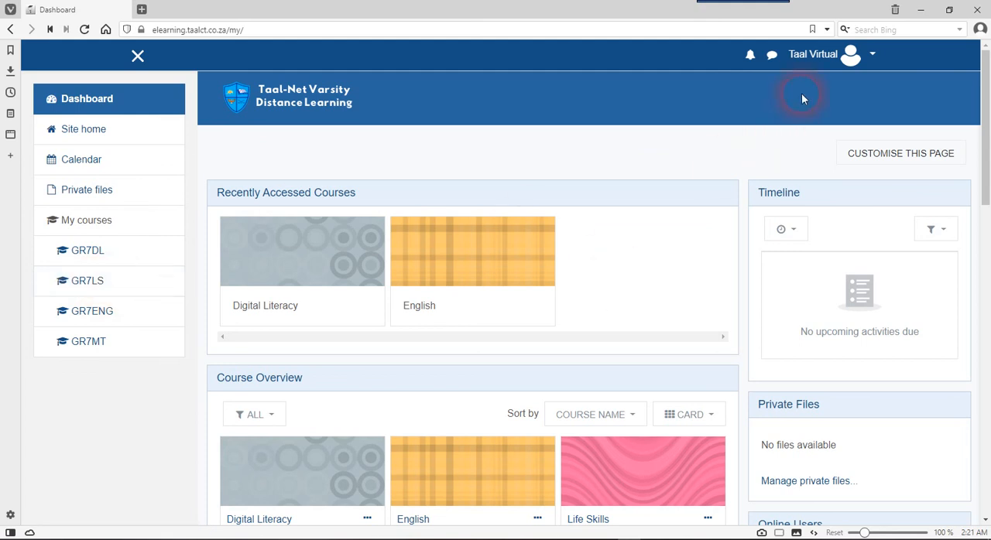
Examine the dashboard's course overview, timeline, calendar and upcoming events, and the options in the account menu
scroll(624, 249, down, 3)
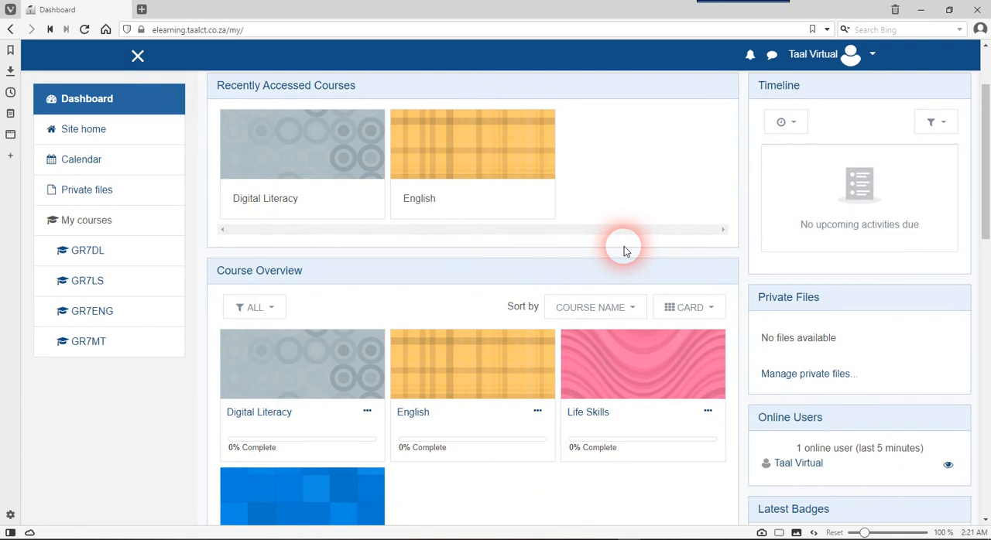
scroll(624, 249, down, 3)
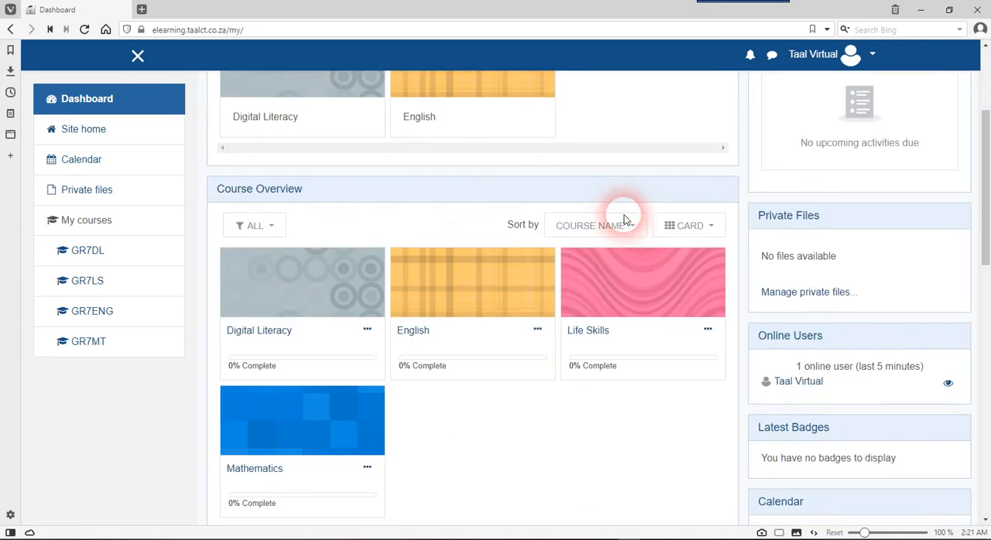
scroll(624, 219, down, 3)
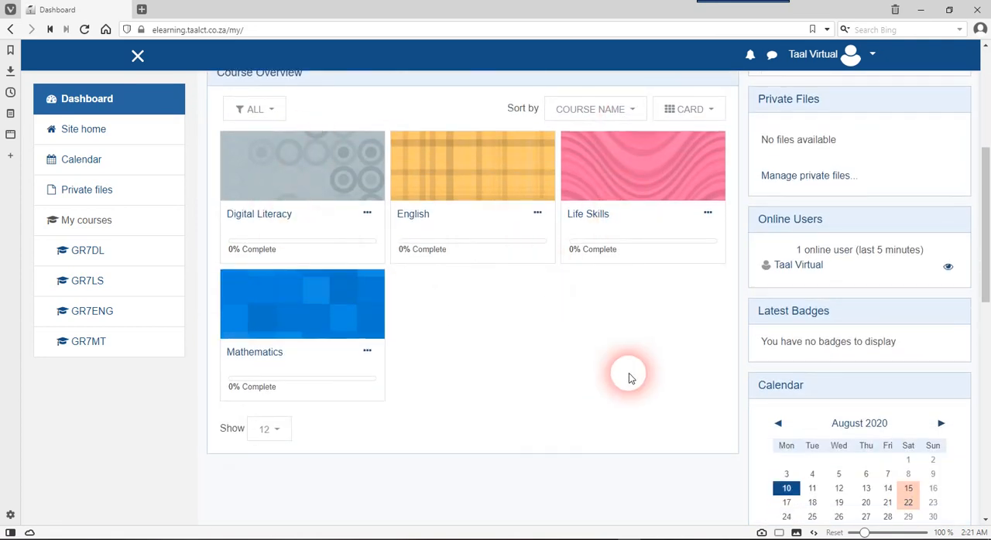
scroll(608, 401, up, 9)
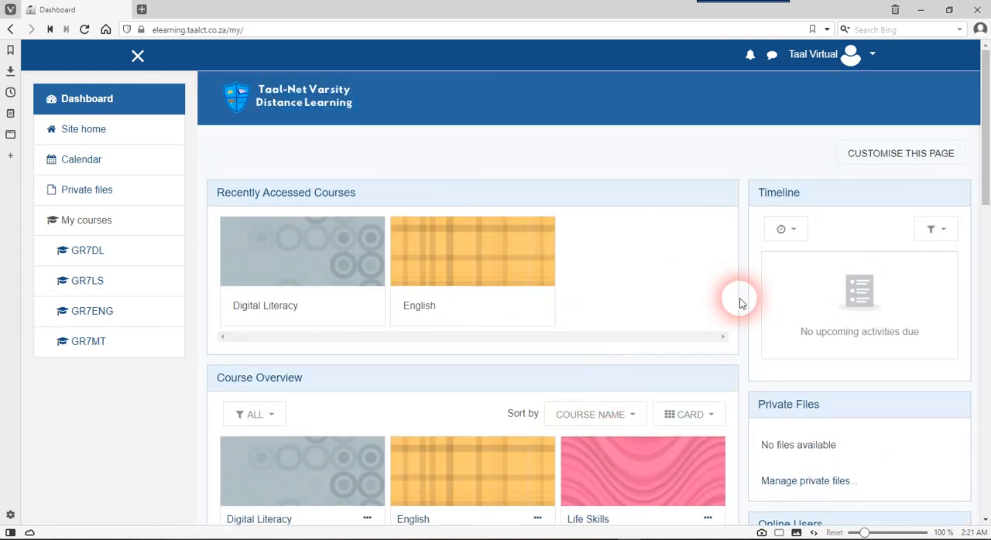
scroll(846, 238, down, 3)
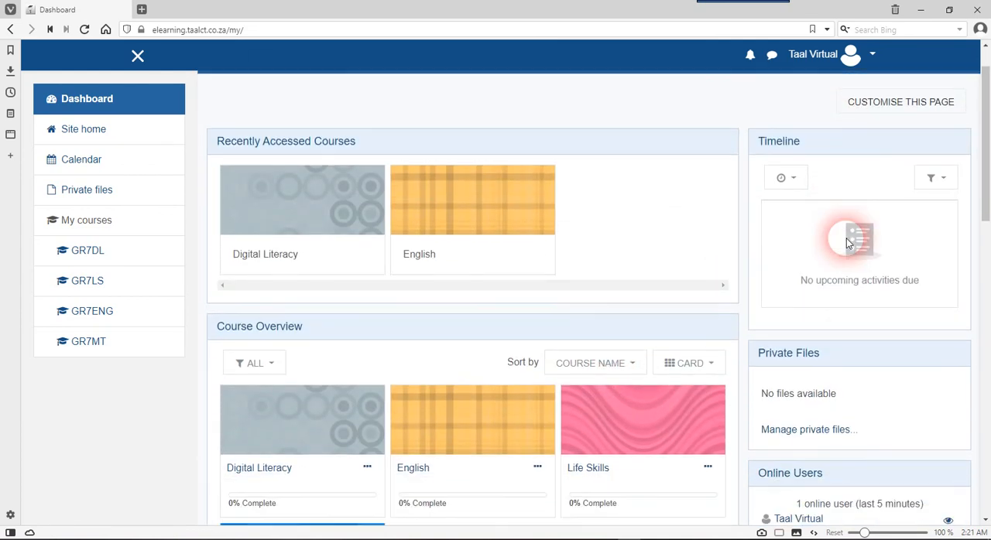
scroll(845, 243, down, 7)
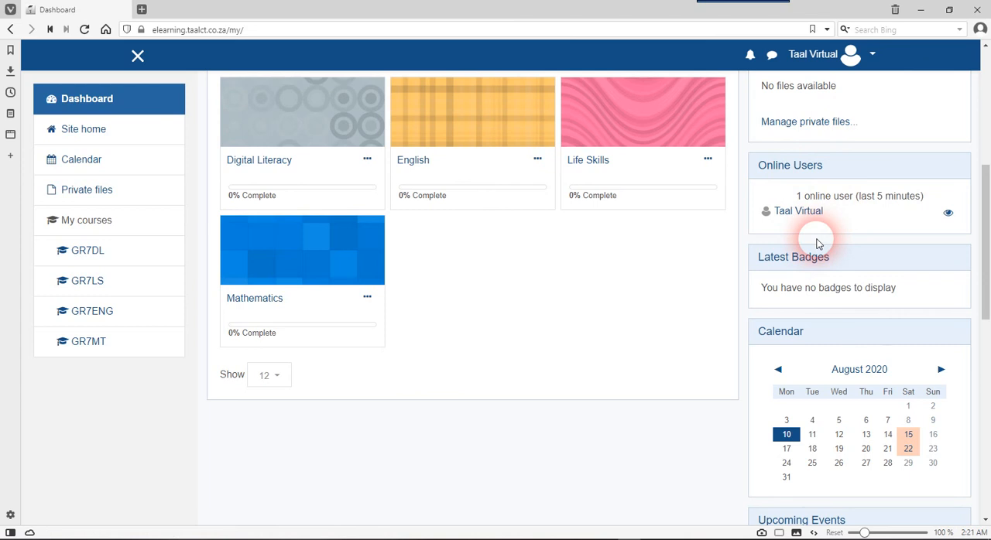
scroll(816, 244, down, 3)
scroll(812, 241, down, 2)
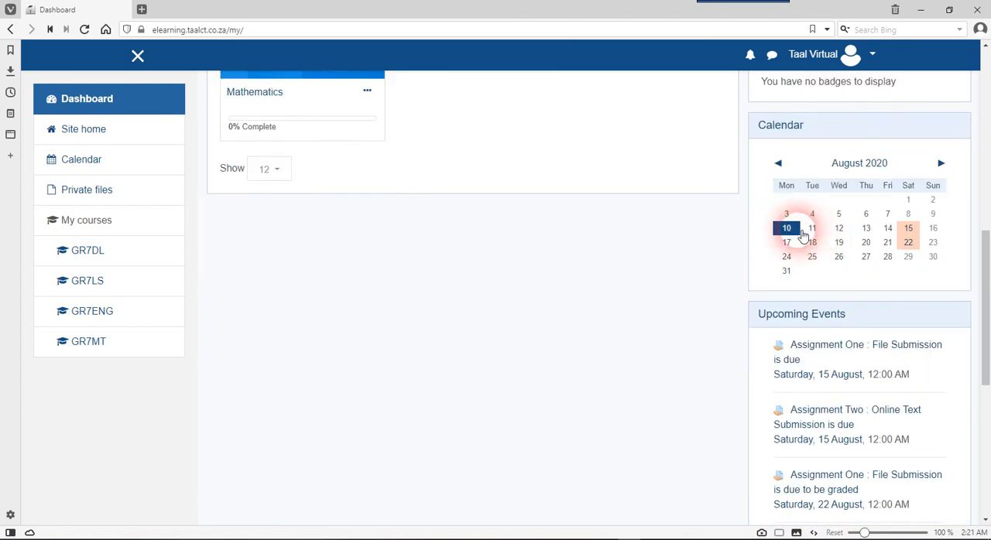
mouse_move(915, 230)
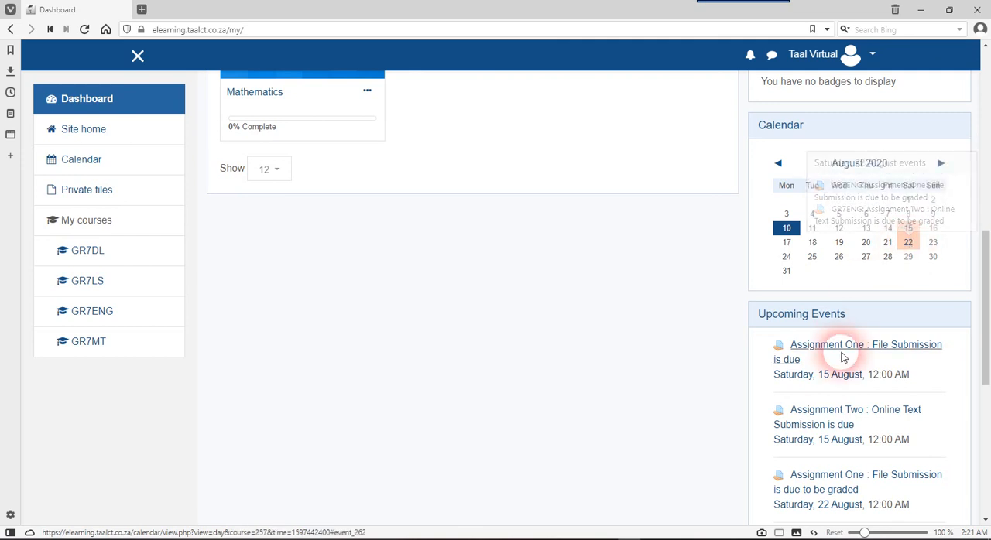
scroll(851, 356, down, 3)
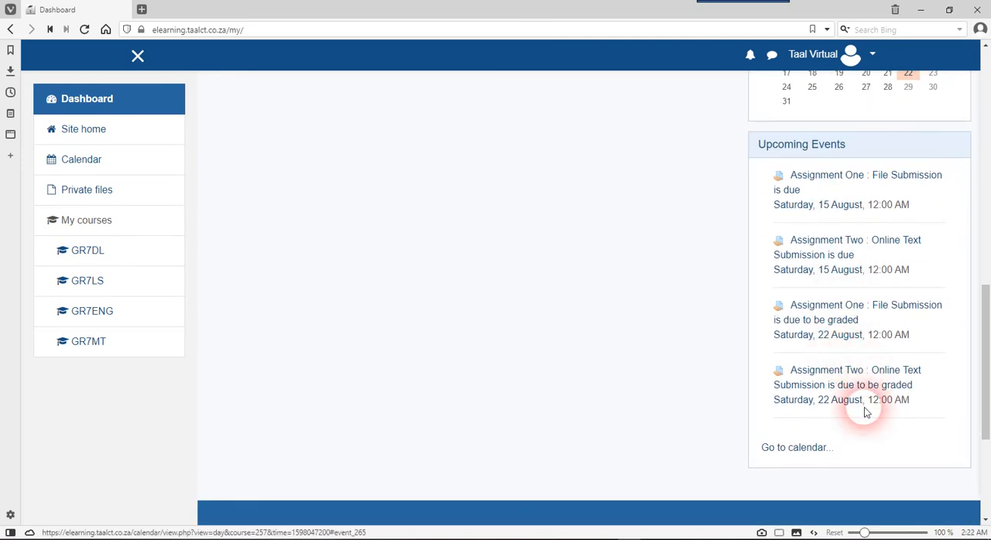
scroll(858, 400, up, 5)
scroll(866, 412, up, 6)
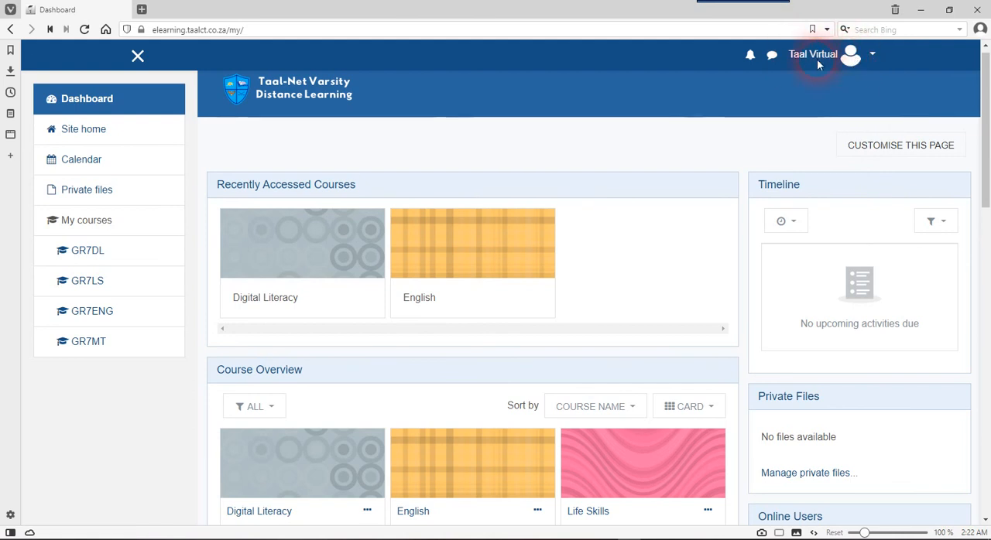
click(872, 60)
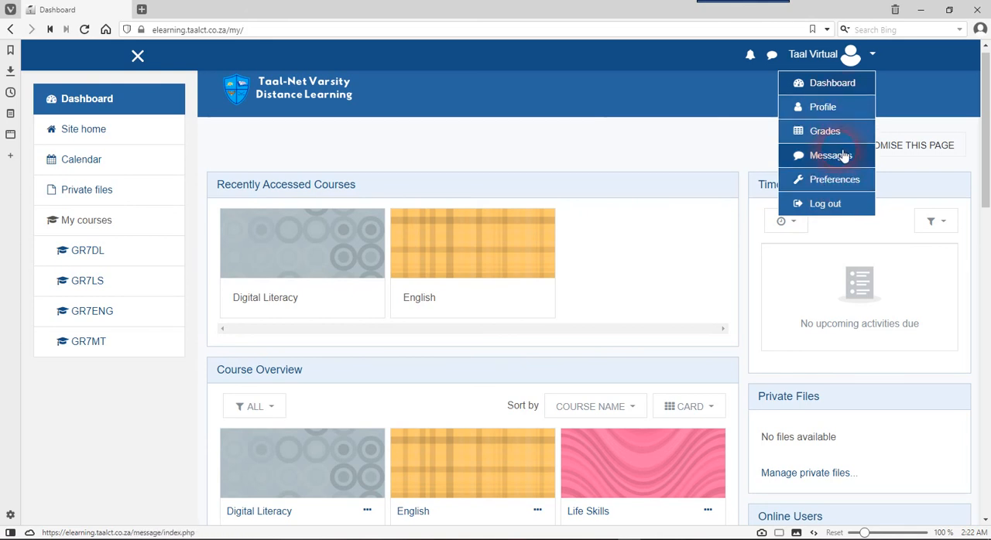
click(572, 137)
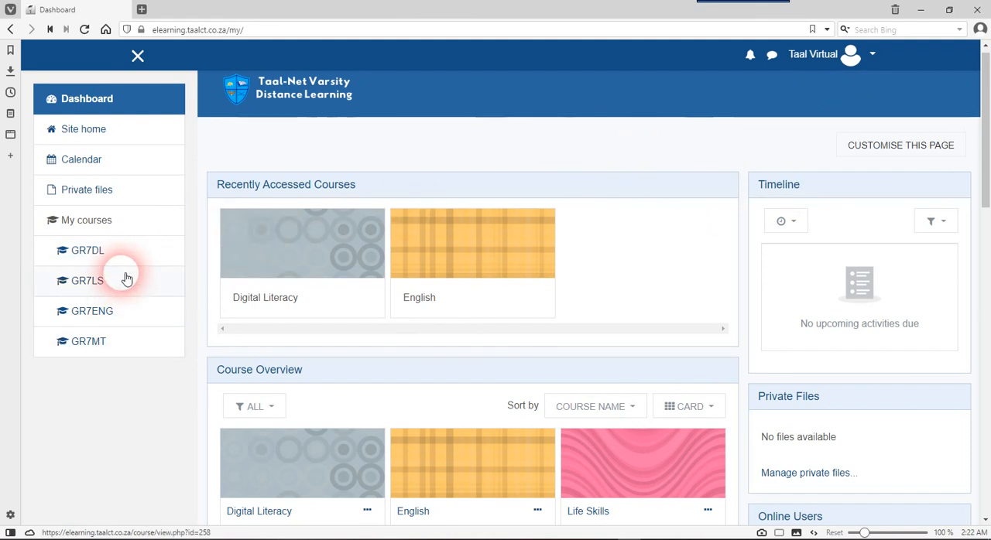
Open the Digital Literacy course (GR7DL) and turn editing on for it
click(115, 250)
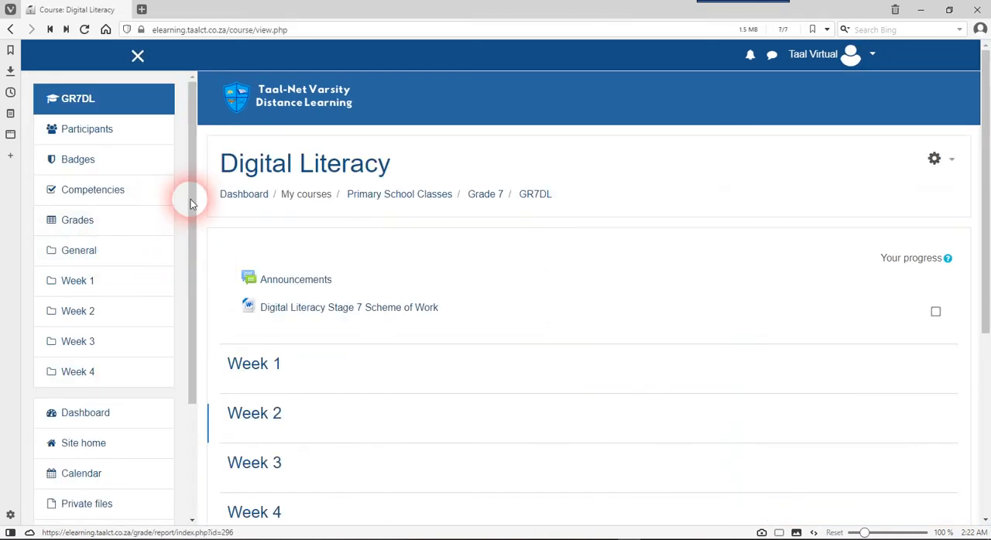
scroll(464, 268, down, 2)
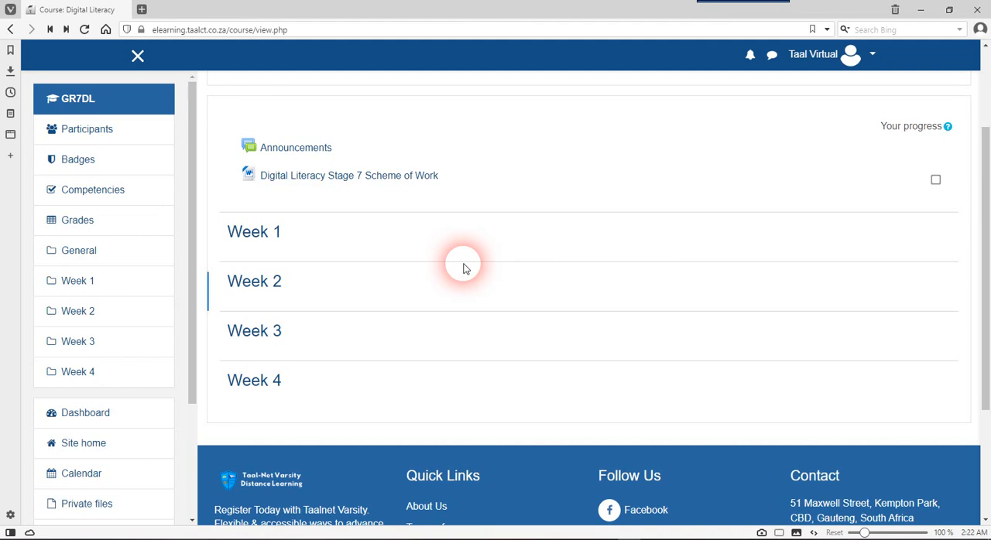
scroll(464, 268, up, 2)
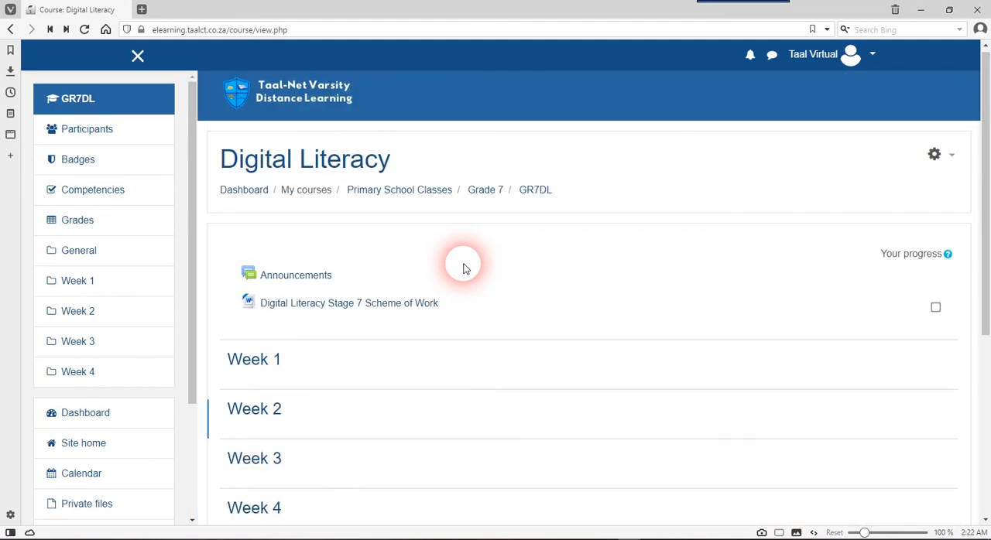
scroll(465, 269, down, 2)
scroll(464, 269, up, 2)
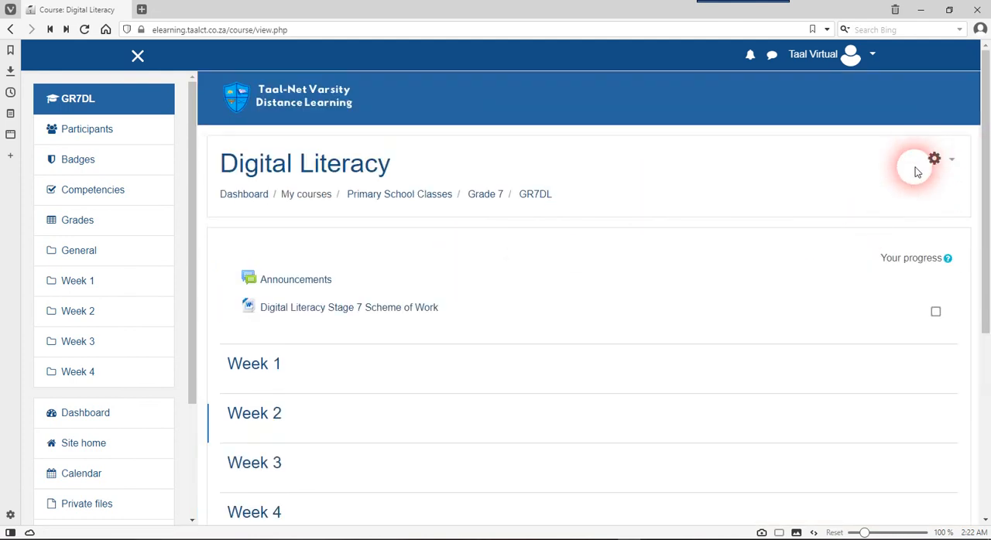
click(954, 167)
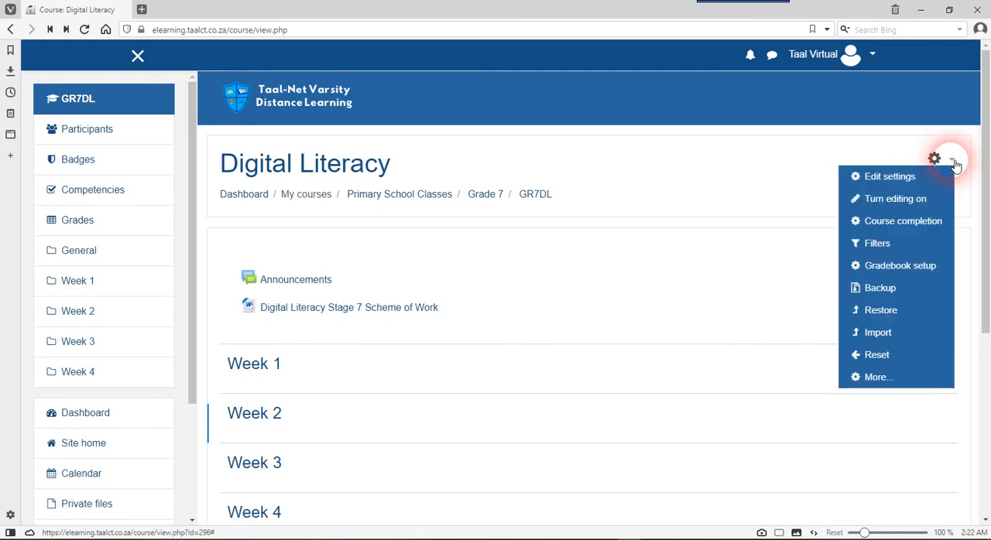
click(906, 201)
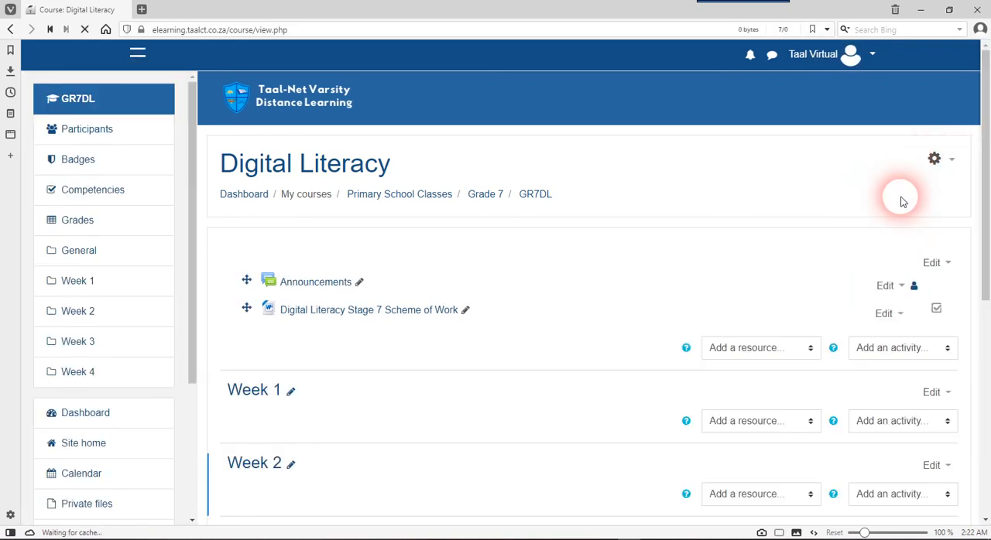
Examine the general section and the week sections of the Digital Literacy course with their editing controls
scroll(633, 293, down, 3)
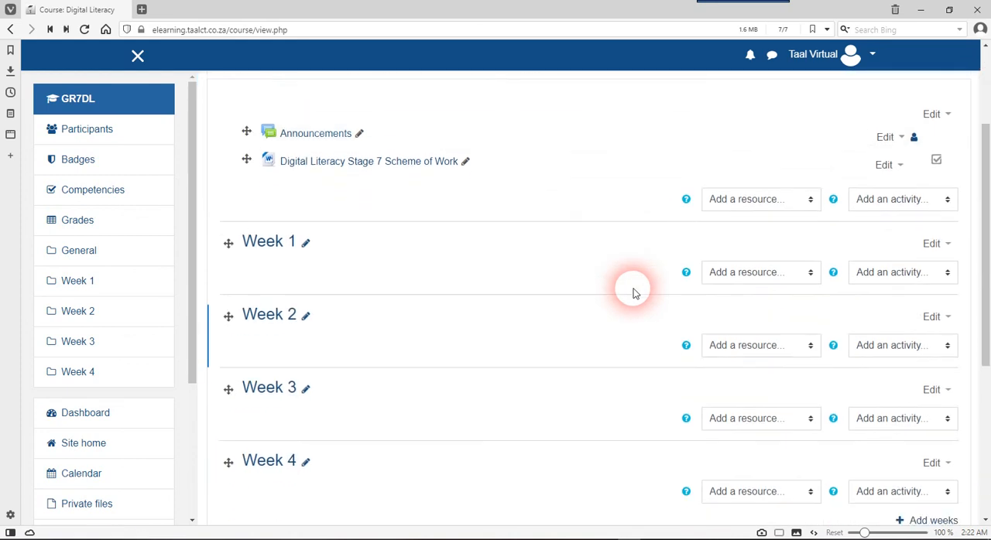
scroll(633, 293, up, 3)
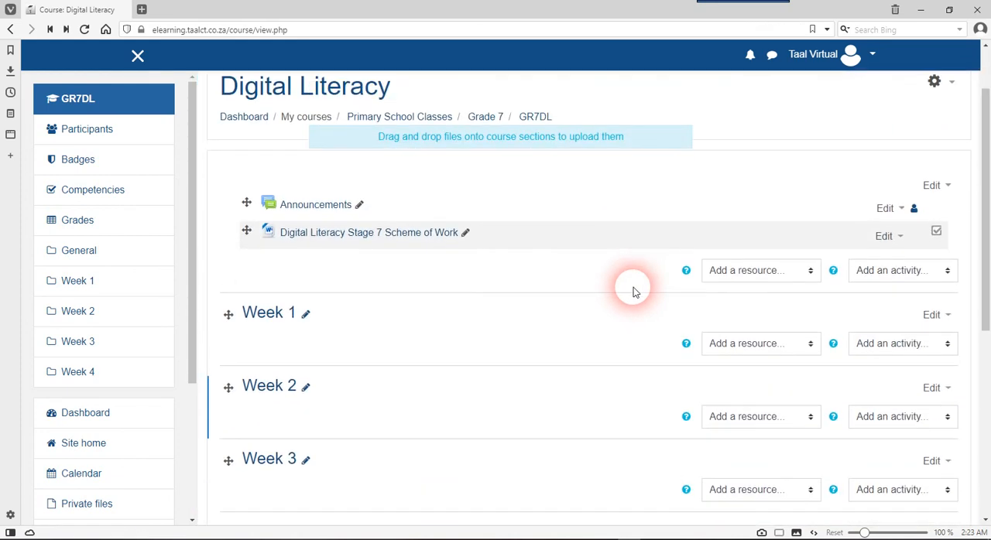
scroll(490, 315, down, 2)
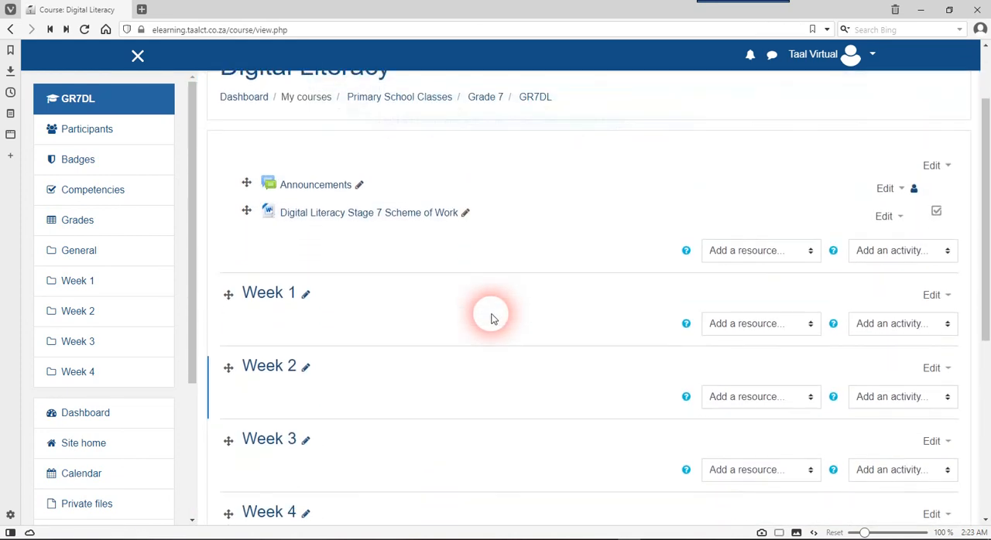
scroll(490, 317, down, 1)
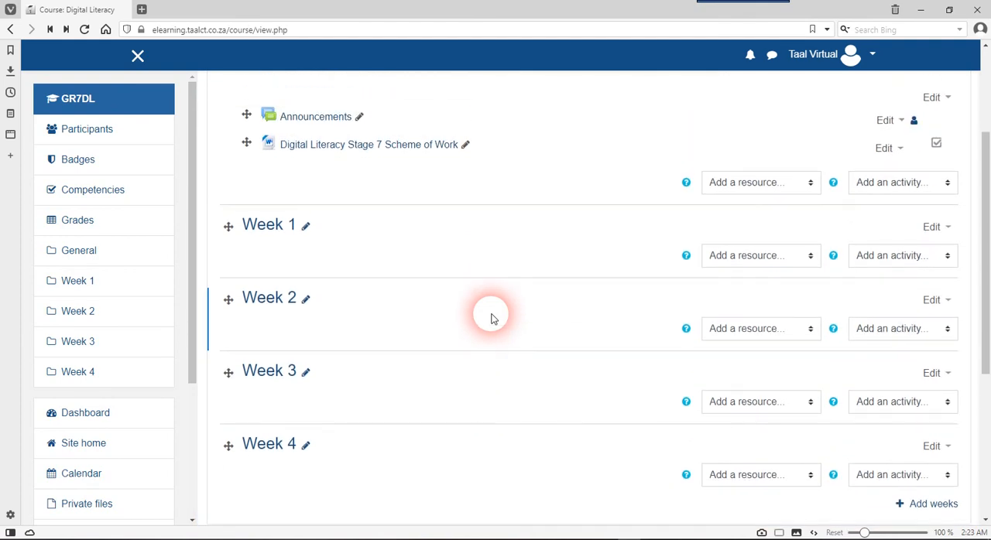
scroll(490, 317, down, 1)
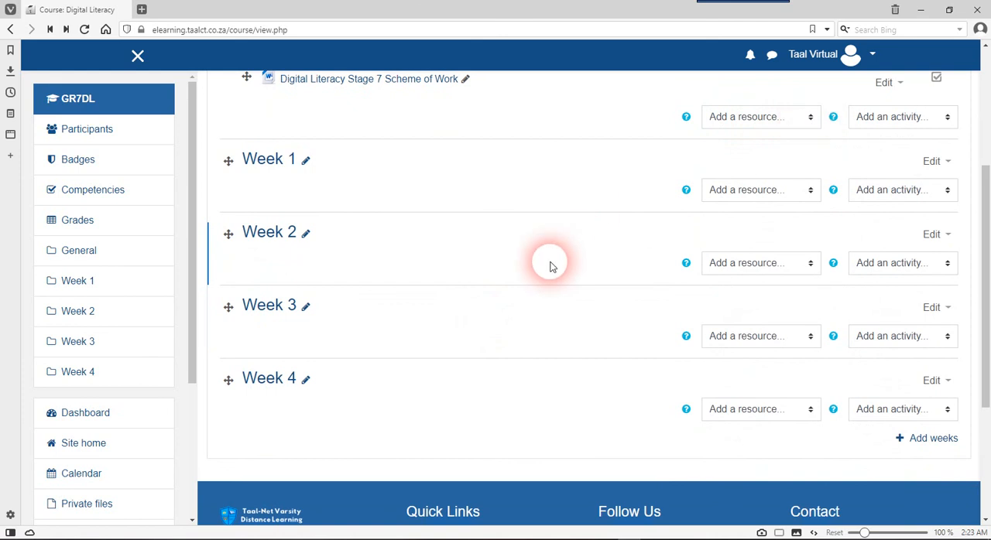
scroll(550, 263, down, 2)
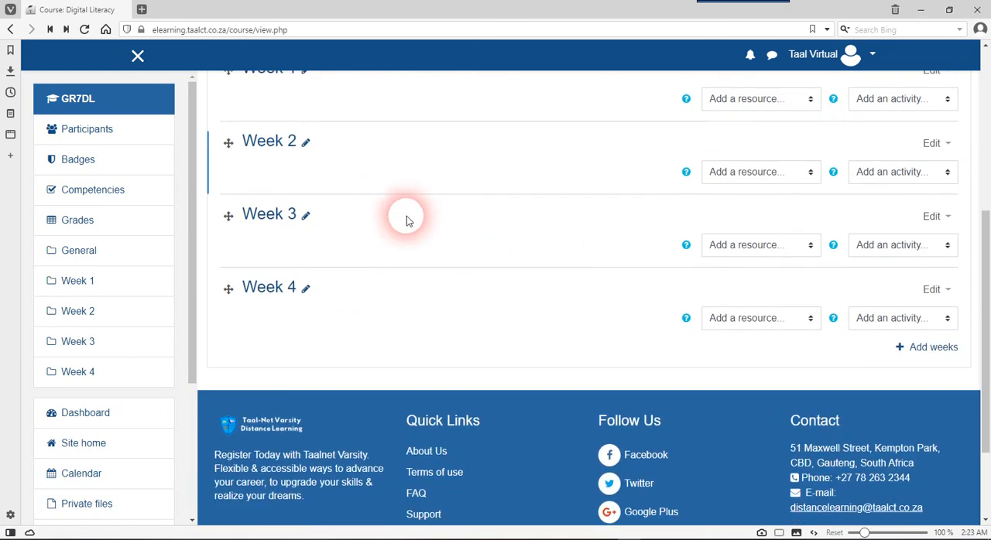
scroll(407, 219, up, 1)
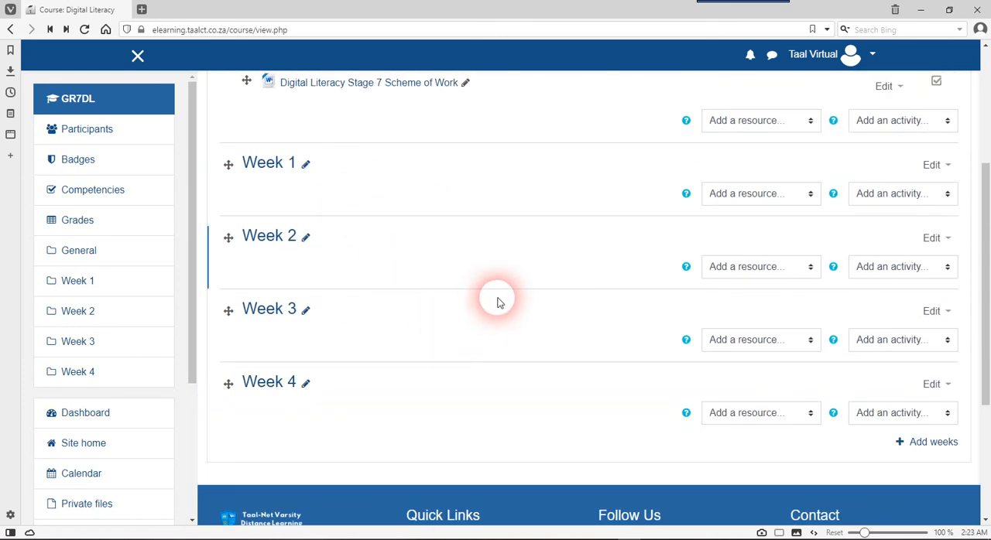
Add 1 new week section after Week 4 on the course page
scroll(500, 301, down, 2)
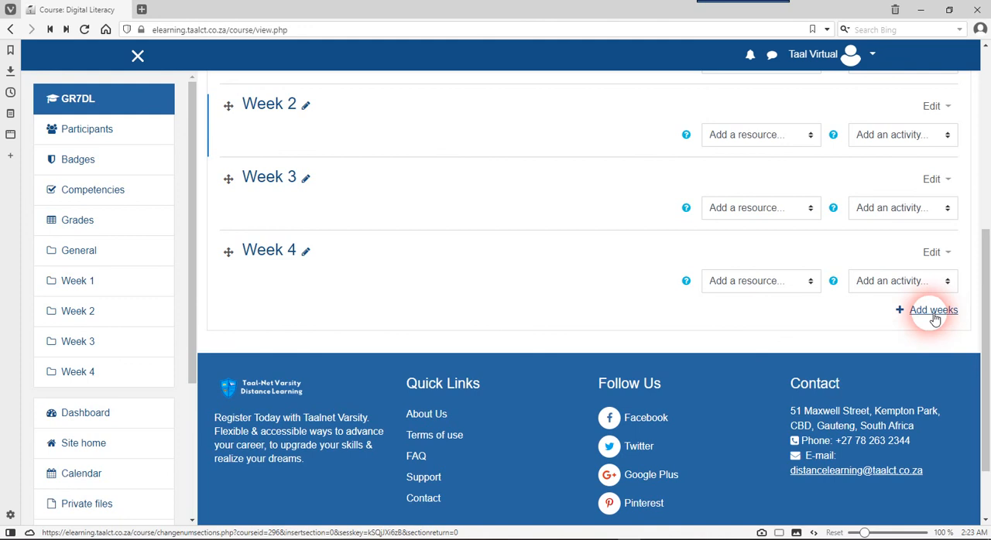
click(932, 310)
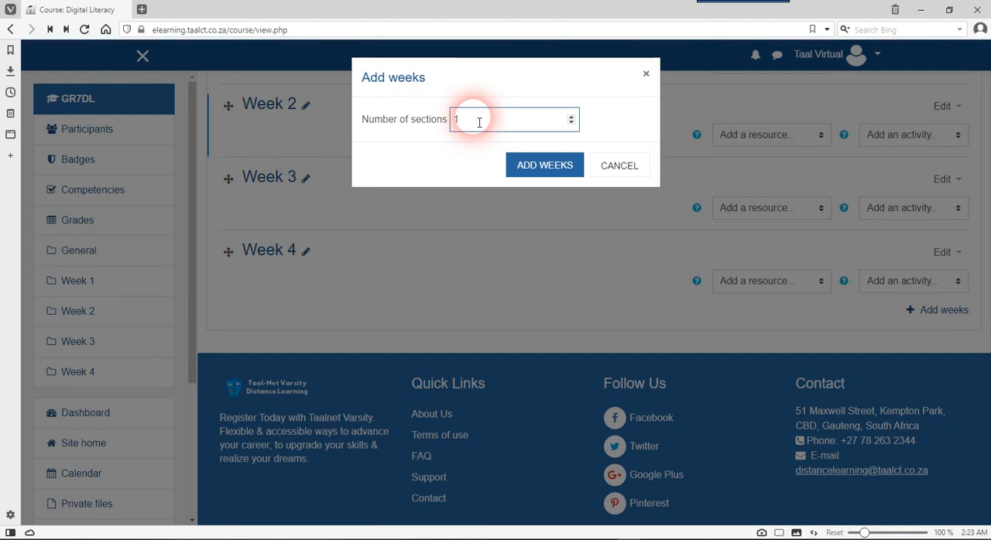
drag(477, 121, 434, 132)
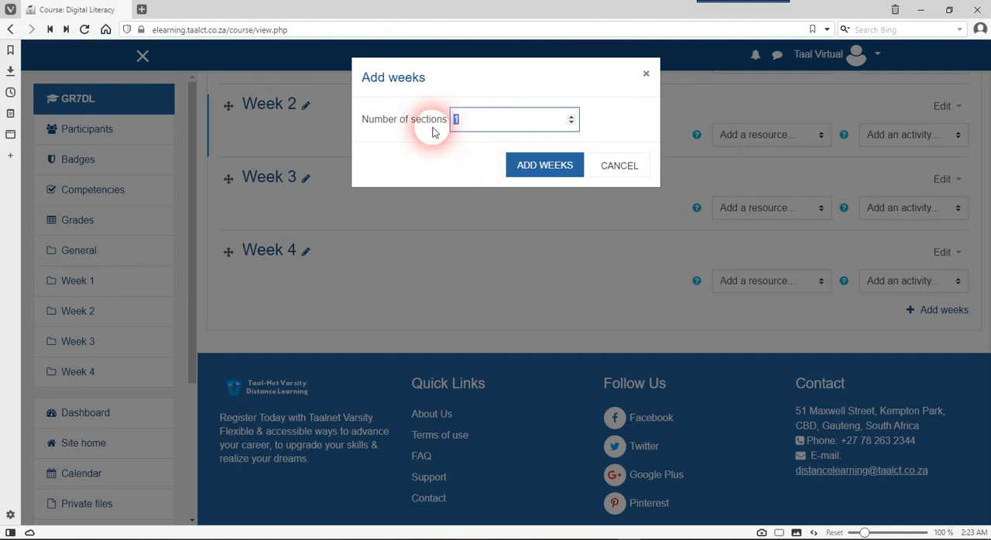
click(544, 167)
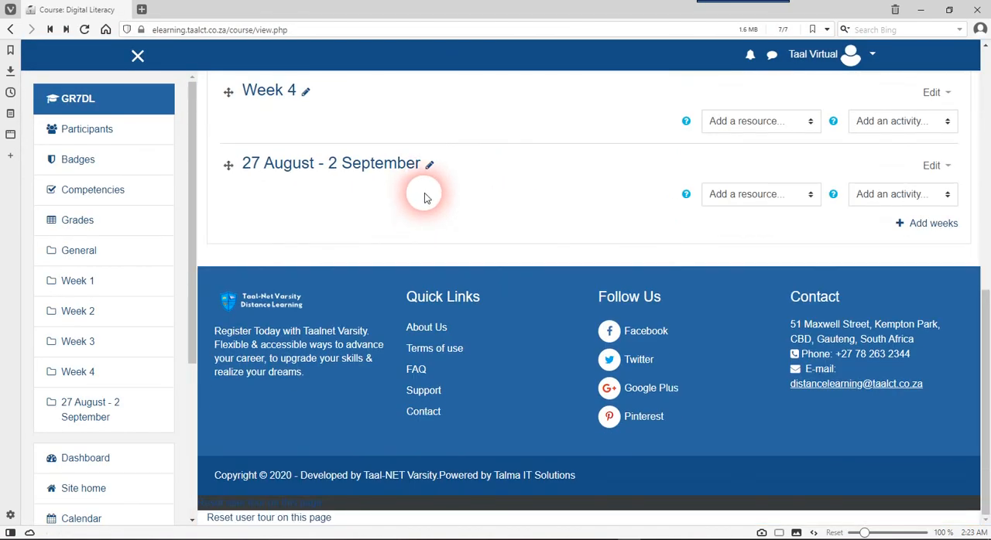
Rename the new "27 August - 2 September" section as "Week 5"
scroll(434, 168, up, 1)
scroll(434, 171, up, 2)
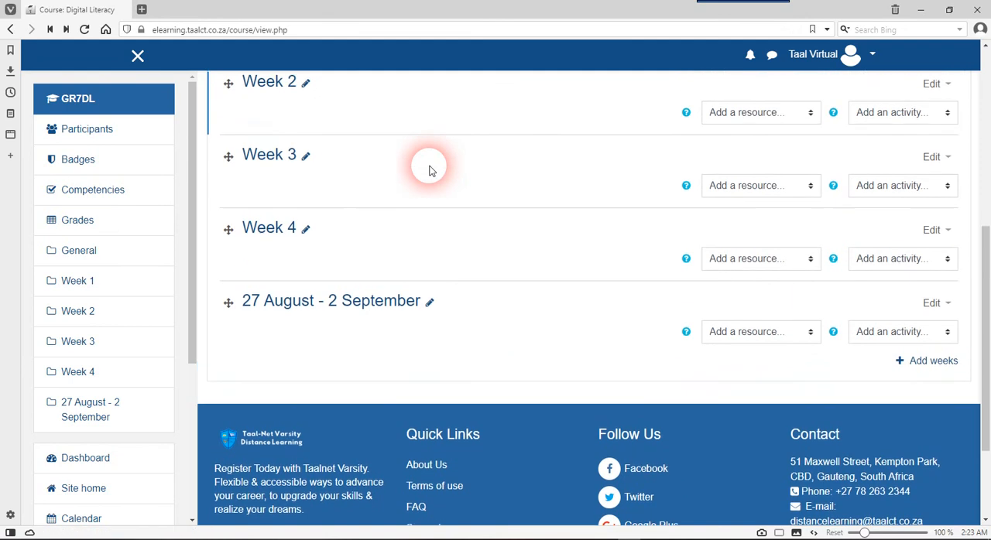
scroll(431, 169, up, 1)
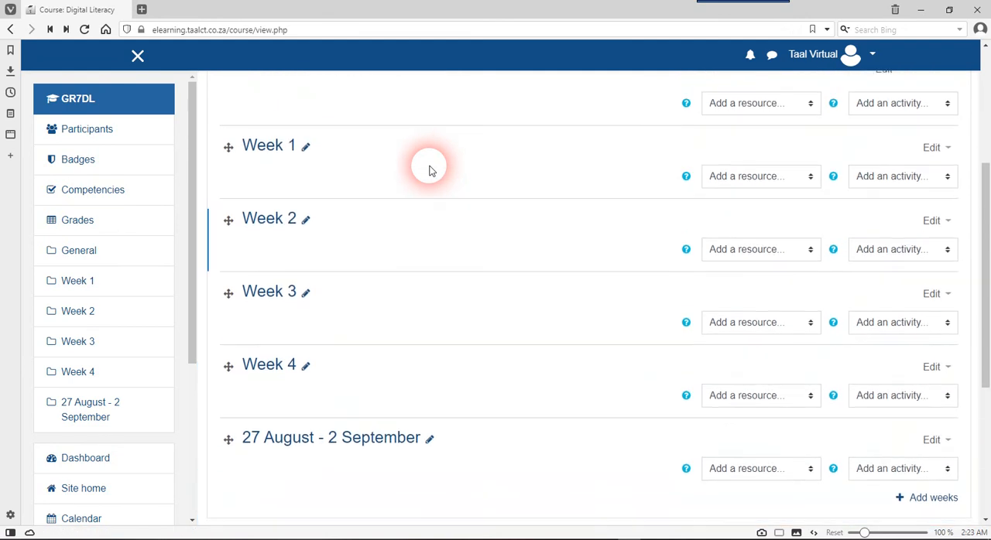
scroll(431, 167, down, 1)
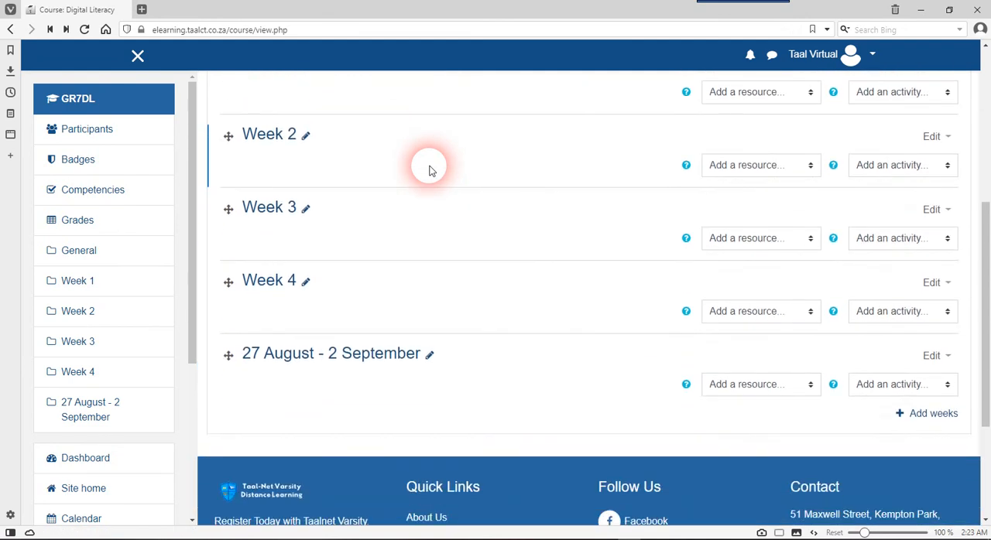
click(430, 356)
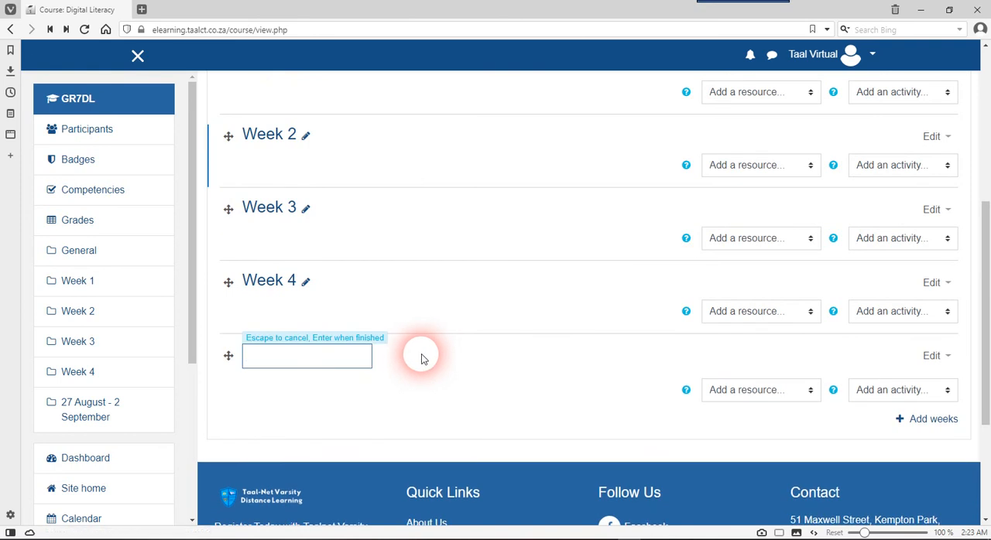
click(406, 377)
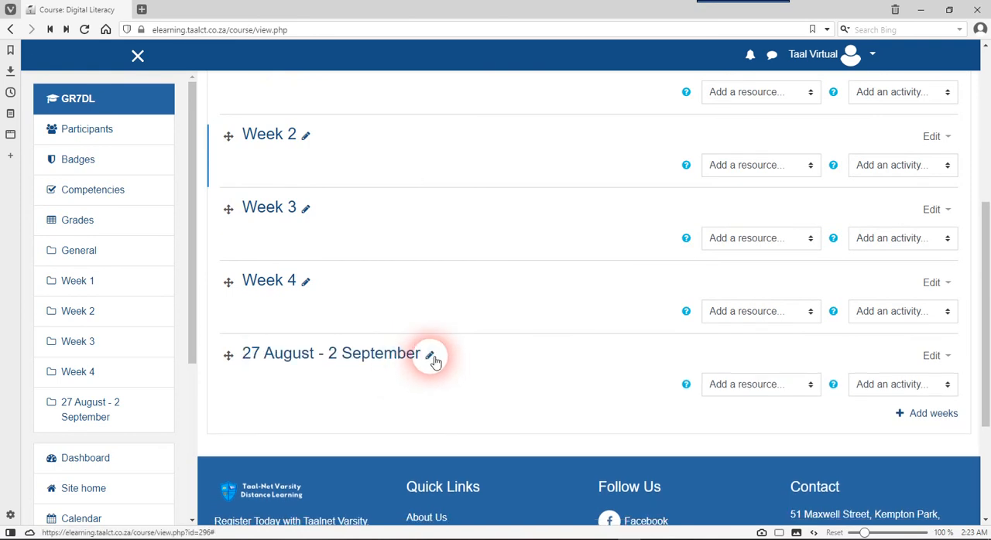
click(431, 358)
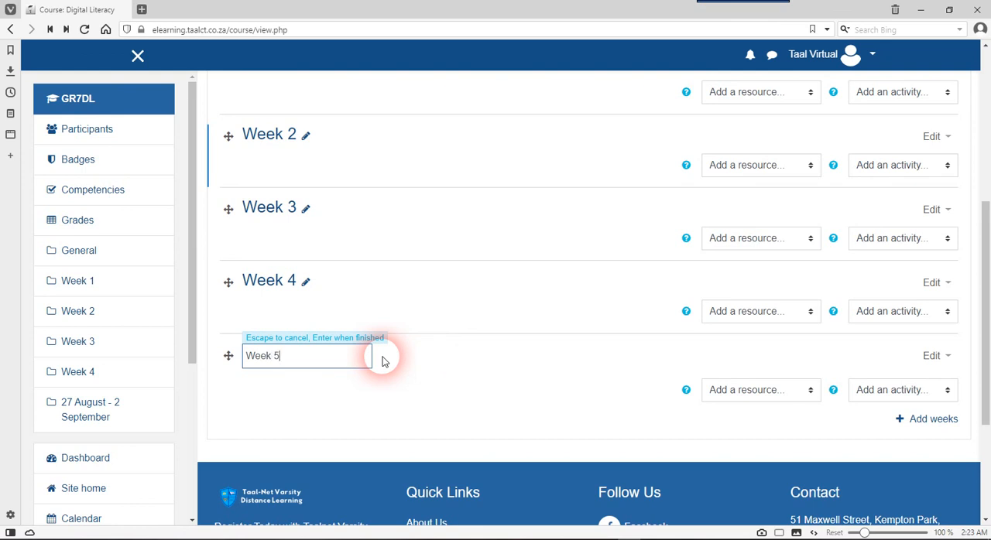
key(Return)
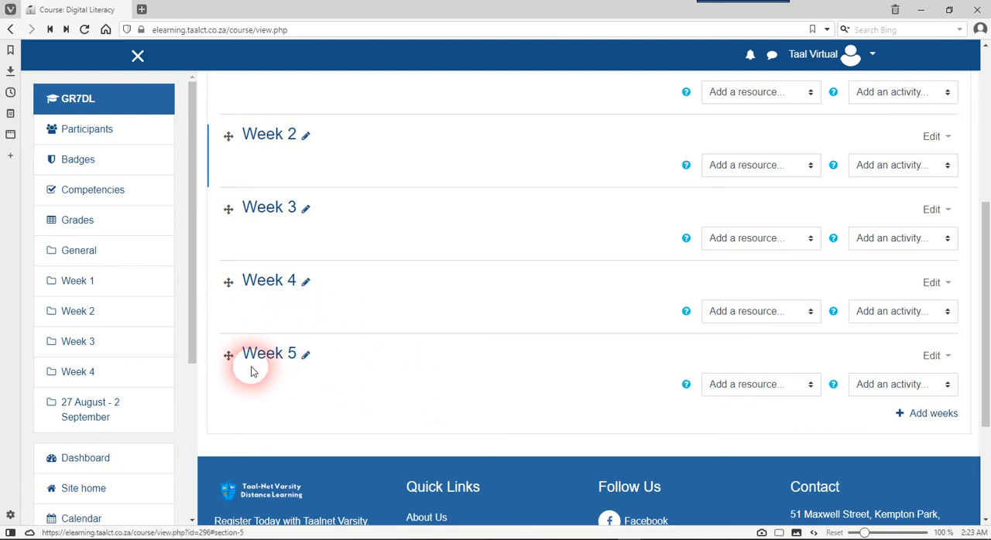
click(305, 356)
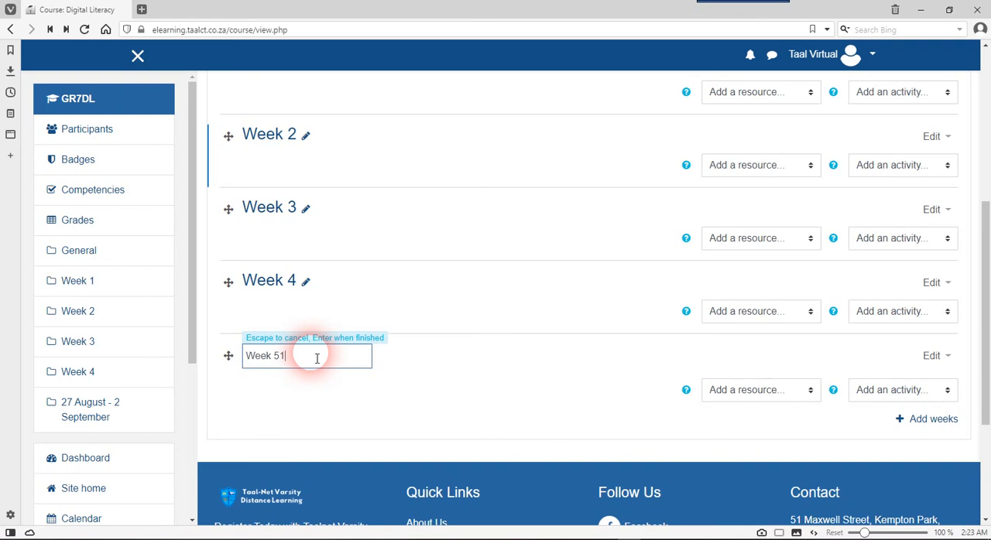
key(BackSpace)
key(Return)
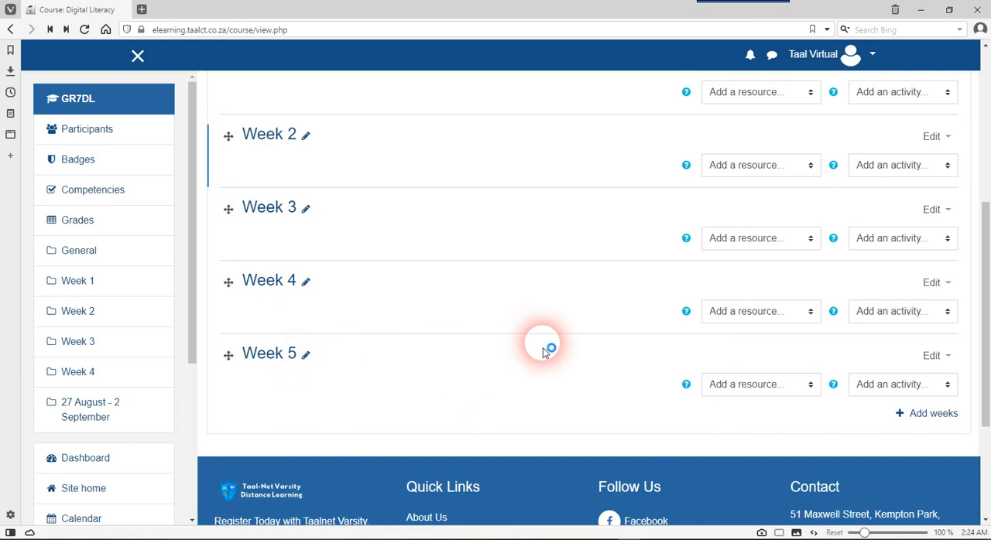
Start adding a File resource to the Week 1 section
scroll(543, 353, up, 1)
scroll(543, 352, down, 2)
scroll(544, 353, up, 2)
scroll(545, 352, up, 3)
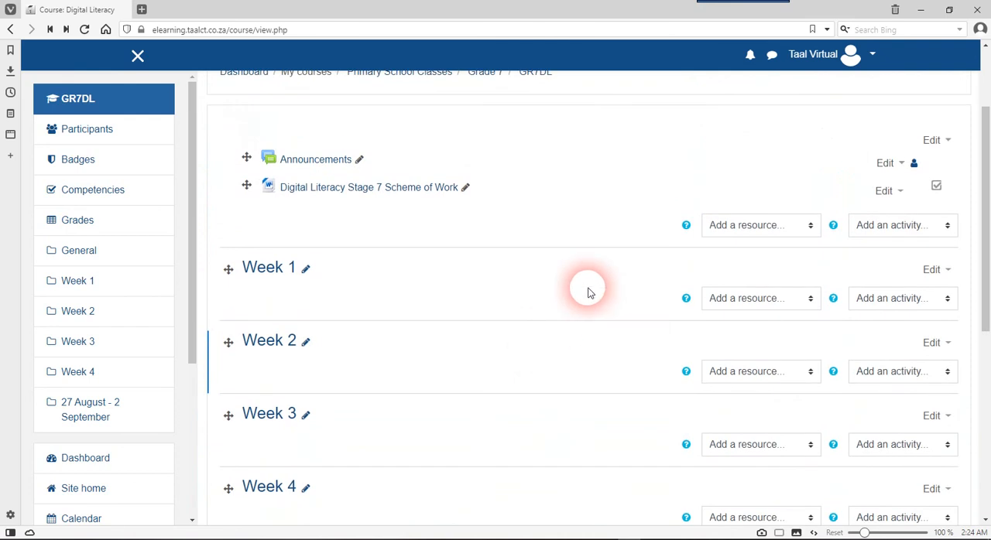
click(753, 304)
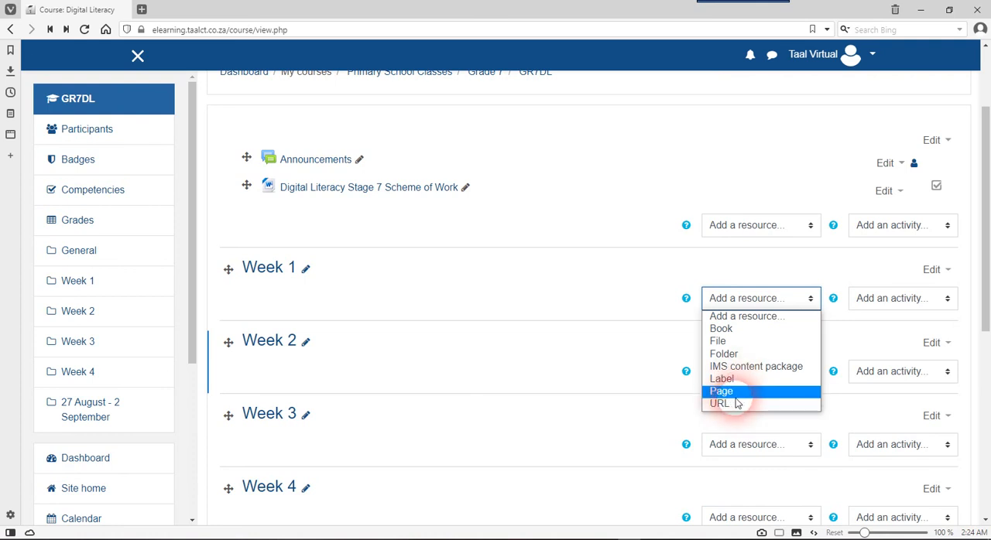
click(746, 342)
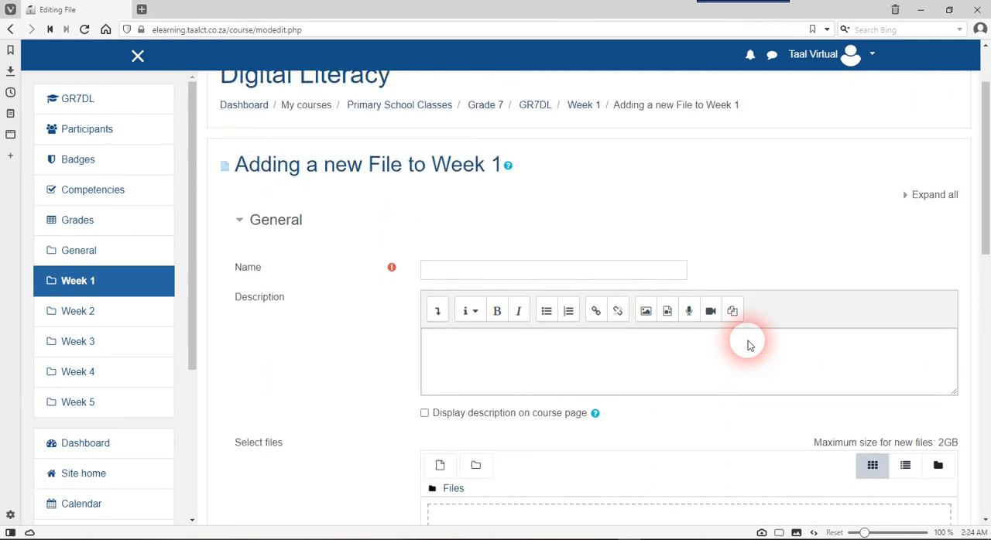
Name the file resource "Digital Literacy Notes - Week 1", correcting the spelling of "Digital"
click(579, 284)
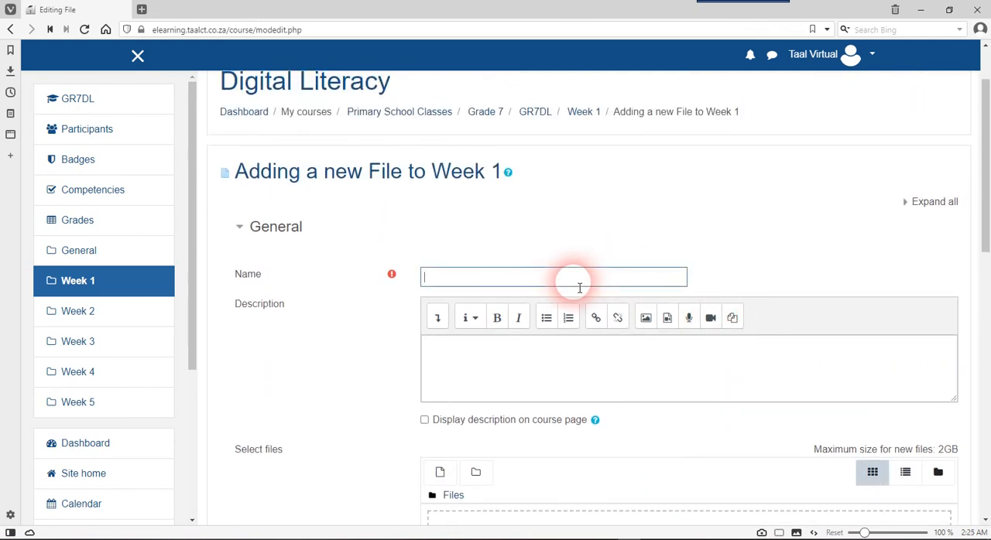
text(Digitial Literacy Notes - Week 1)
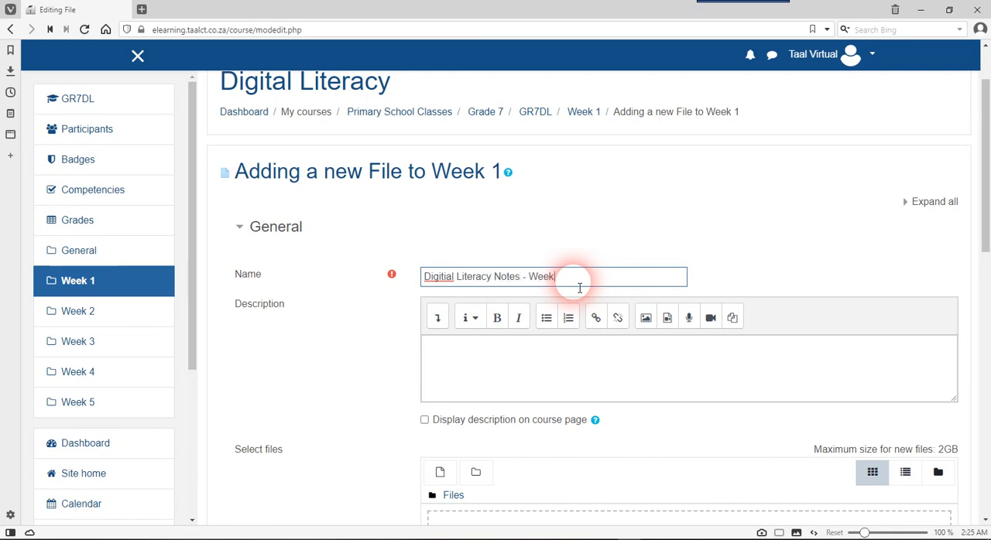
right_click(436, 276)
click(459, 283)
Enter the description "Read & Understand Concepts" and have it displayed on the course page
click(475, 352)
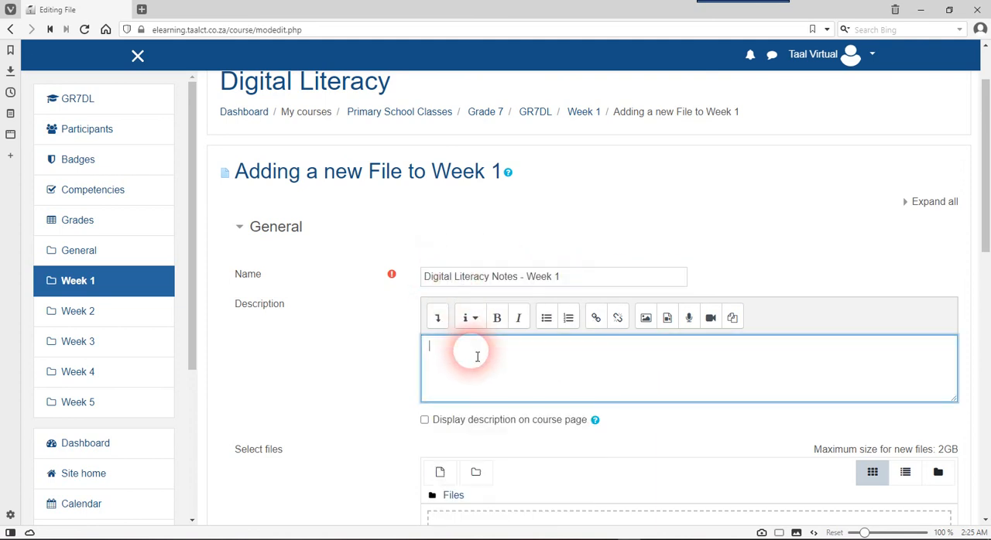
scroll(524, 372, down, 1)
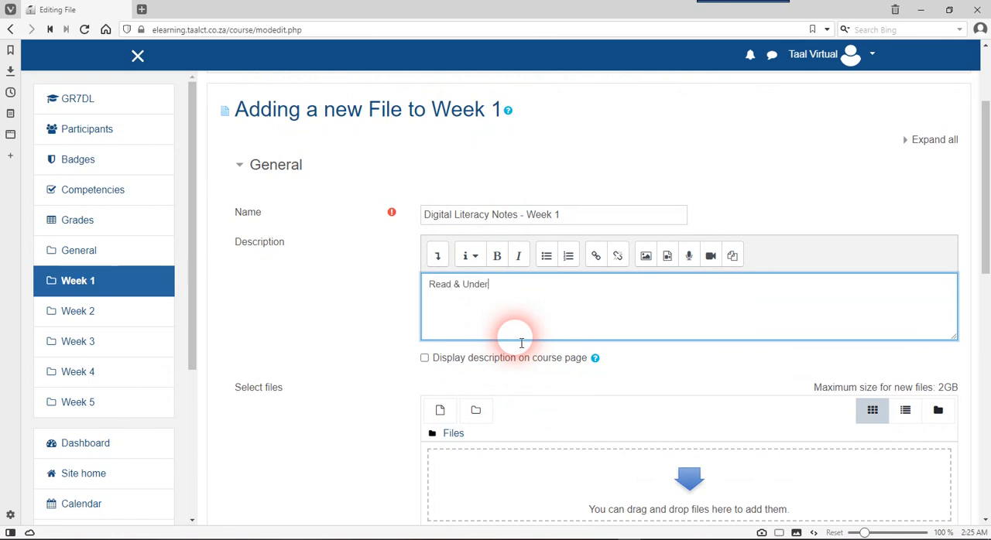
text(Concepts)
scroll(521, 343, down, 3)
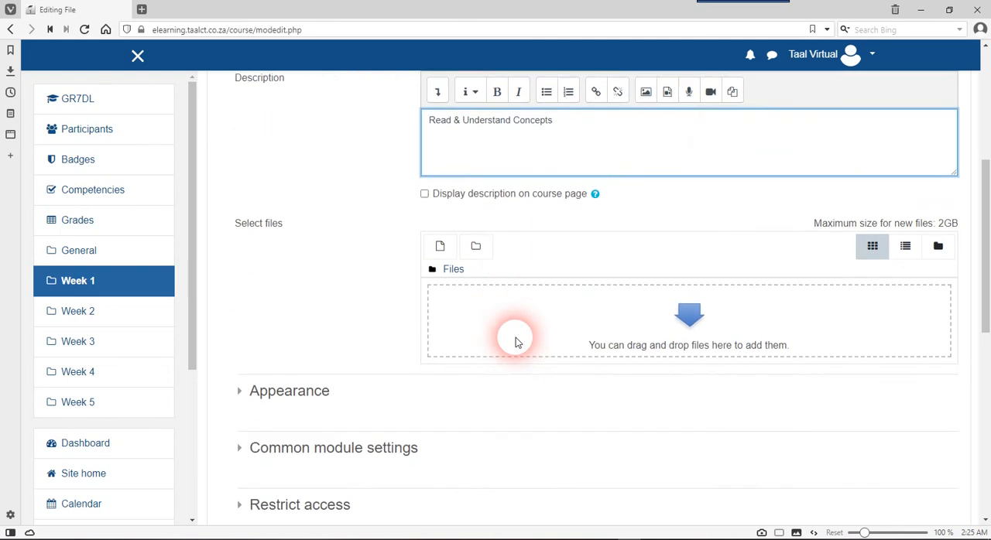
scroll(516, 342, up, 2)
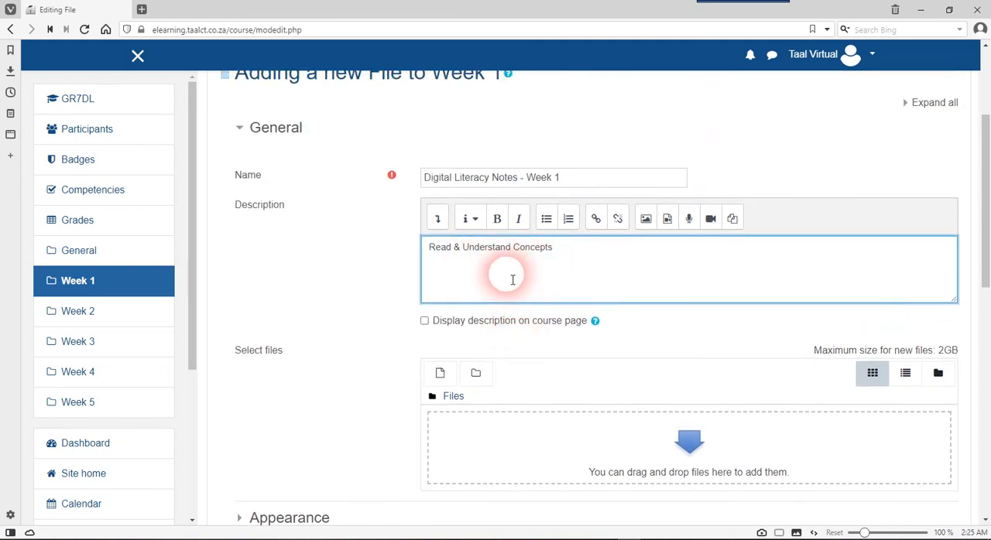
scroll(507, 292, down, 1)
scroll(507, 292, down, 1)
click(502, 220)
click(495, 215)
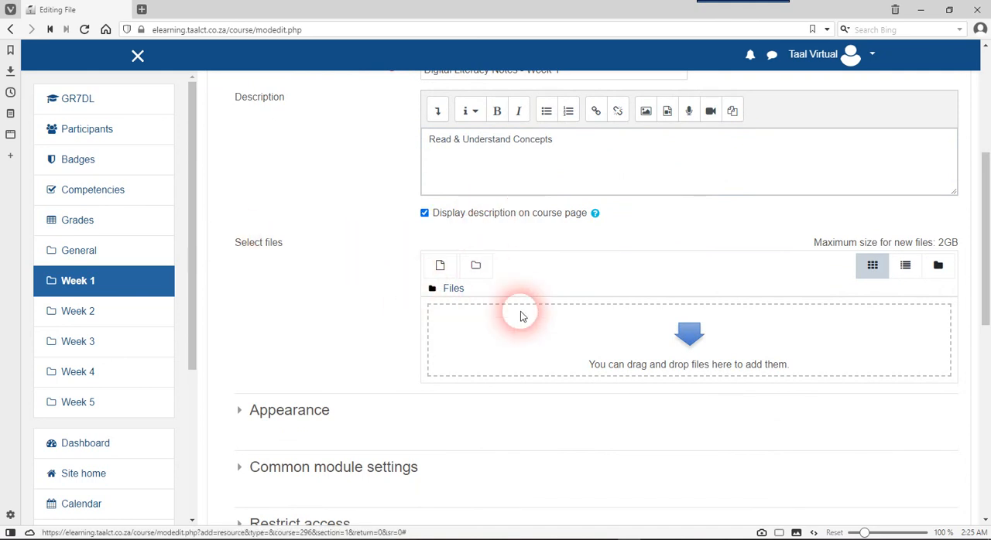
Bring up the file upload form for the Week 1 notes resource
scroll(520, 350, up, 1)
scroll(520, 351, up, 1)
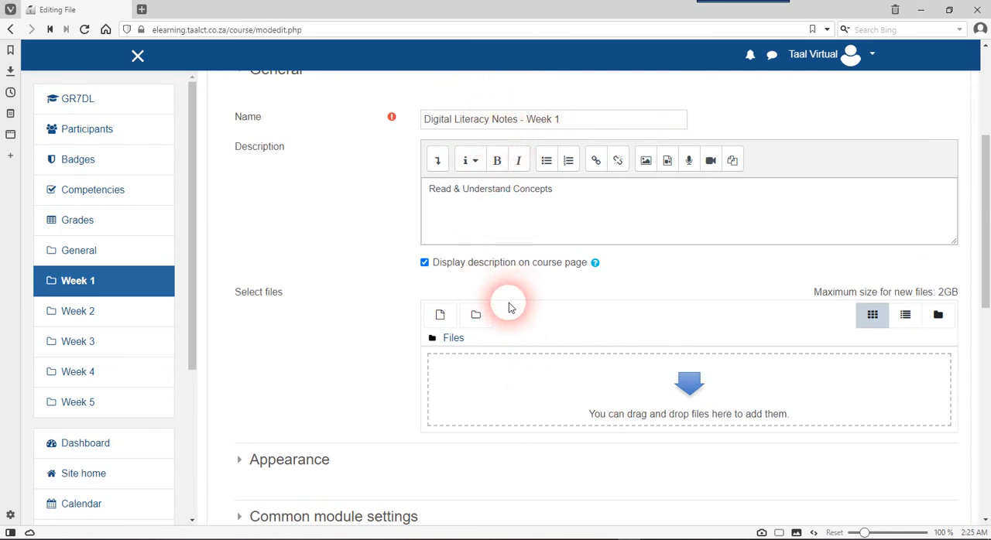
click(440, 314)
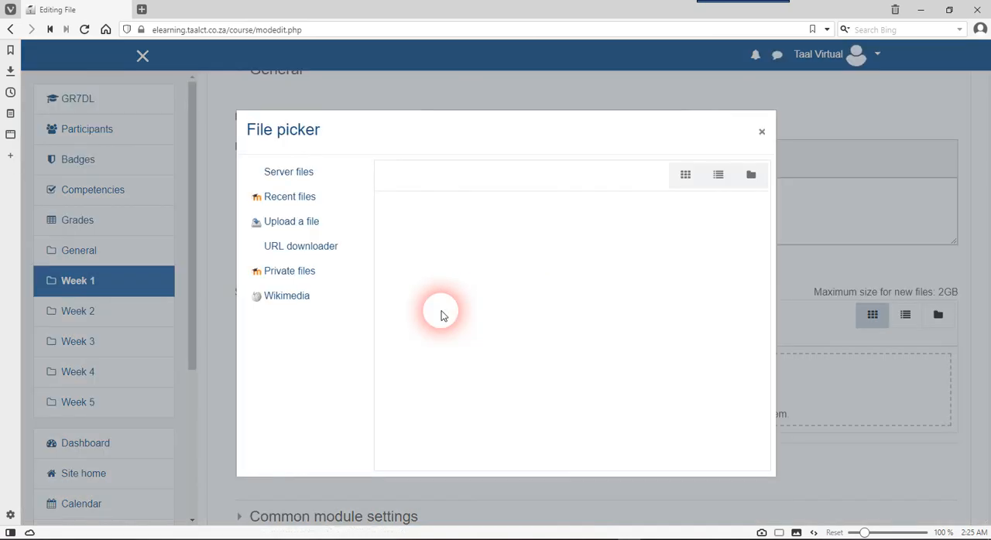
click(762, 132)
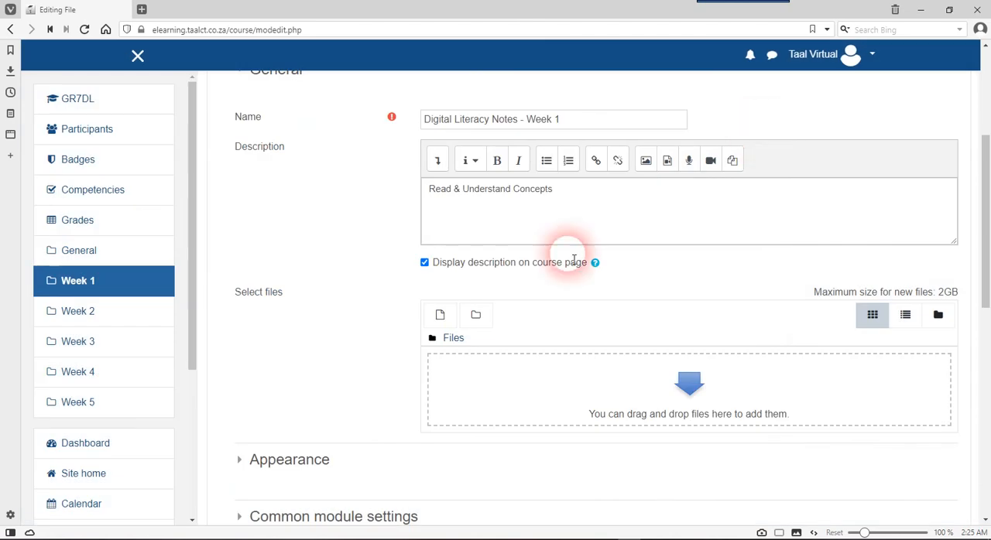
click(439, 317)
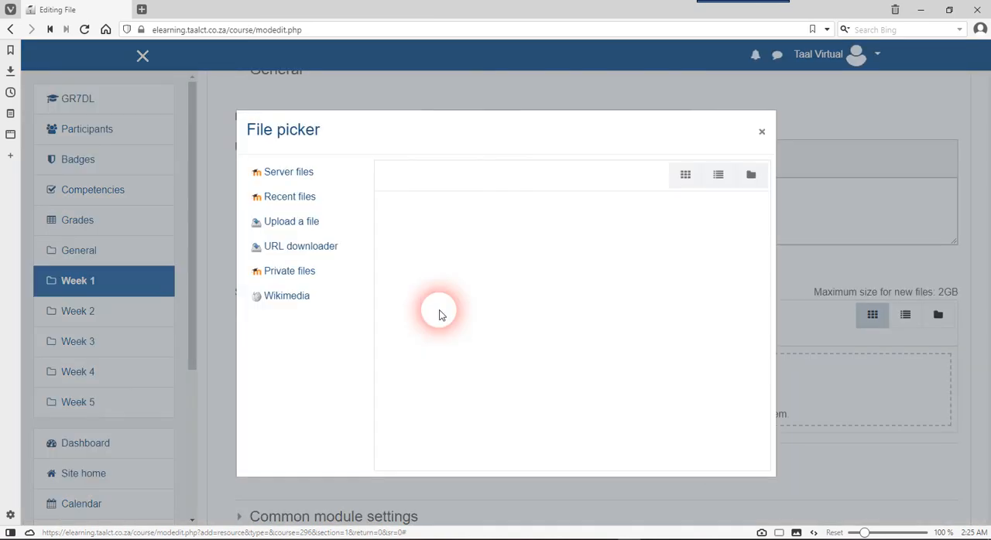
click(336, 226)
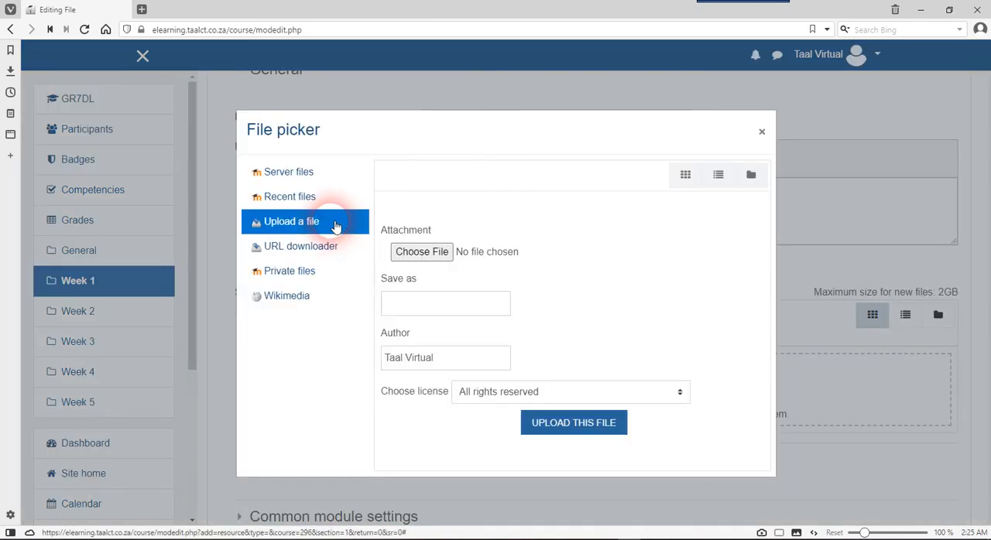
Choose 2058.pdf from the Documents folder and upload it to the file resource
click(423, 258)
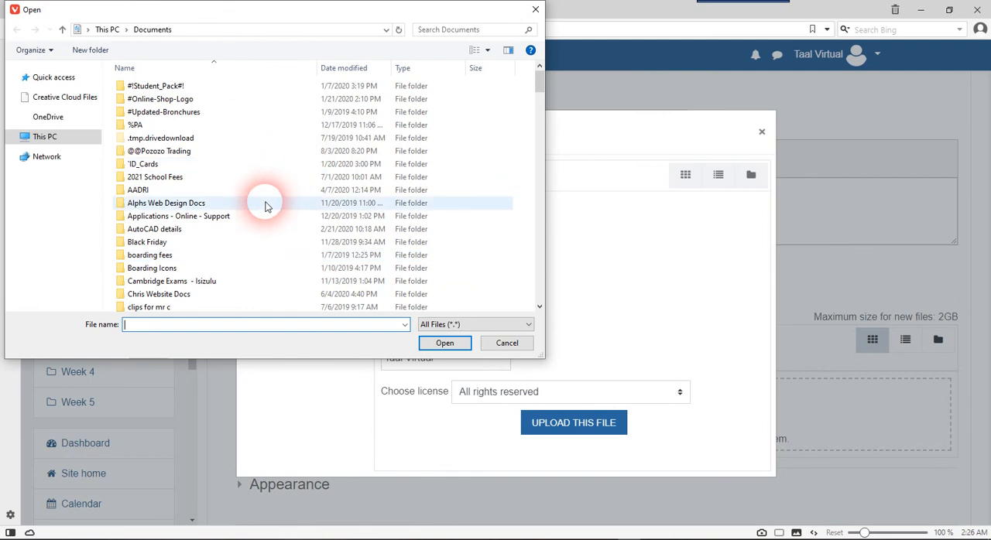
scroll(264, 206, down, 7)
scroll(265, 206, down, 2)
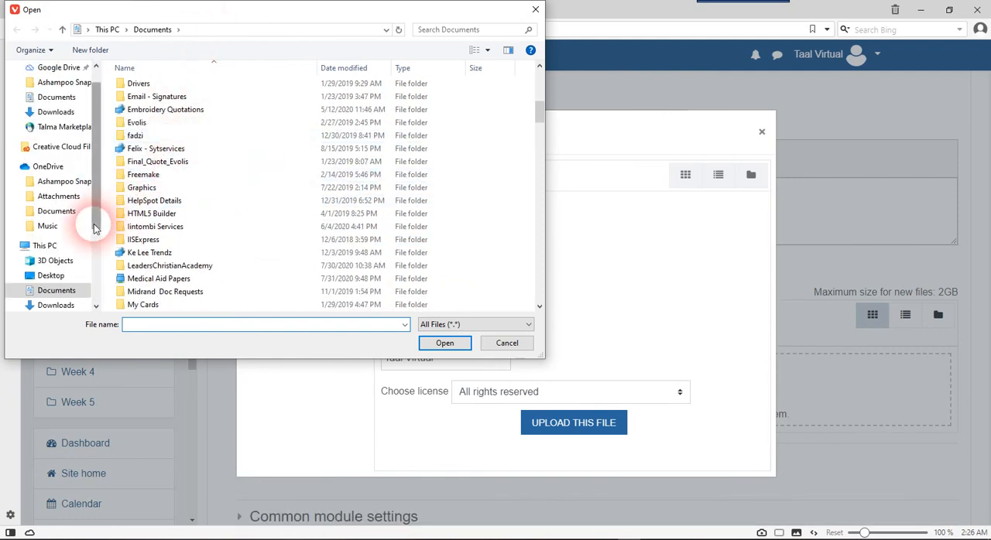
scroll(194, 252, down, 4)
scroll(195, 253, down, 6)
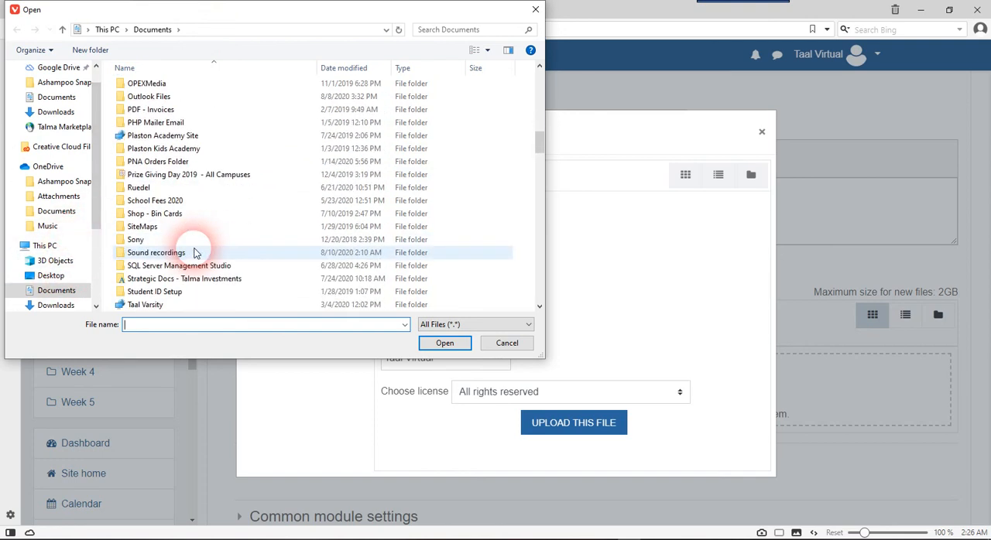
scroll(194, 252, down, 5)
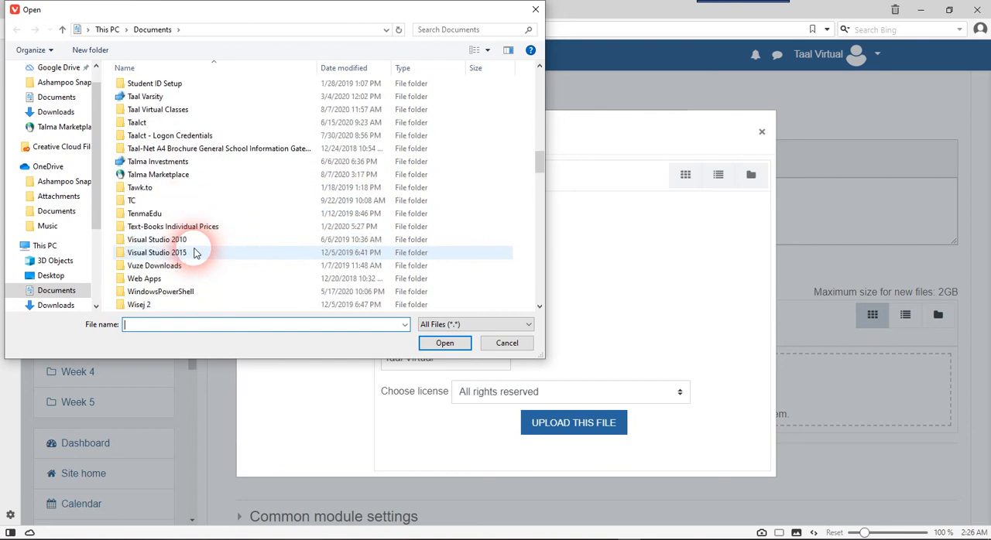
click(194, 250)
scroll(194, 246, down, 1)
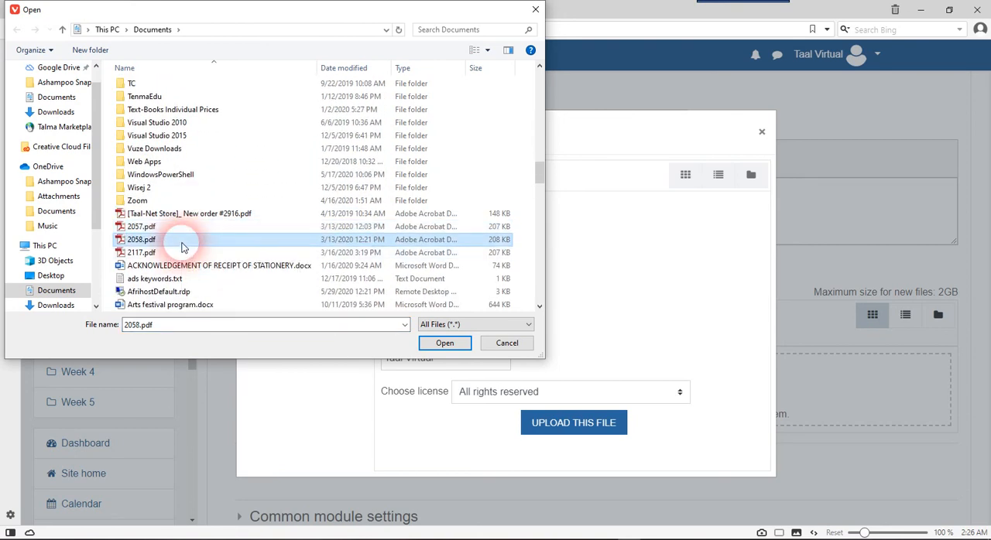
double_click(190, 241)
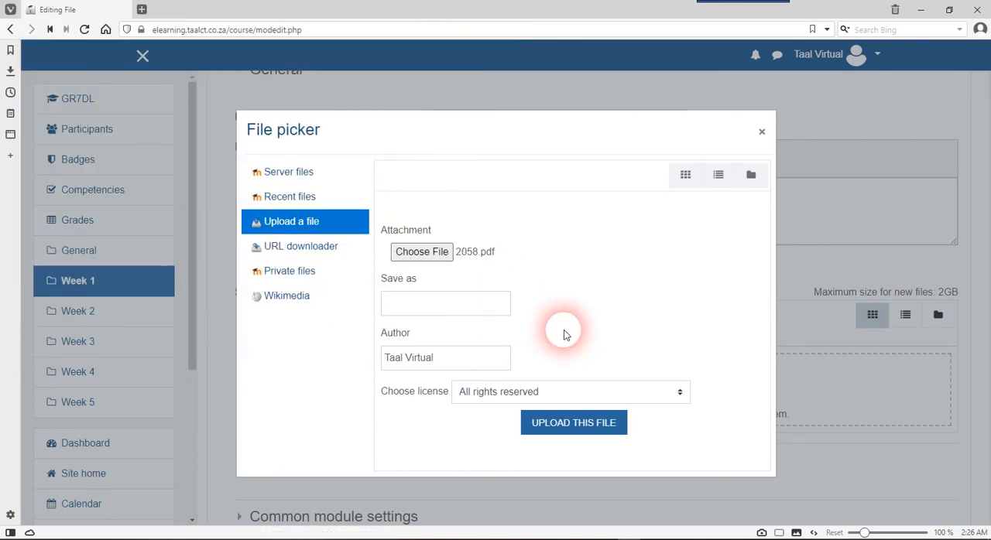
click(572, 424)
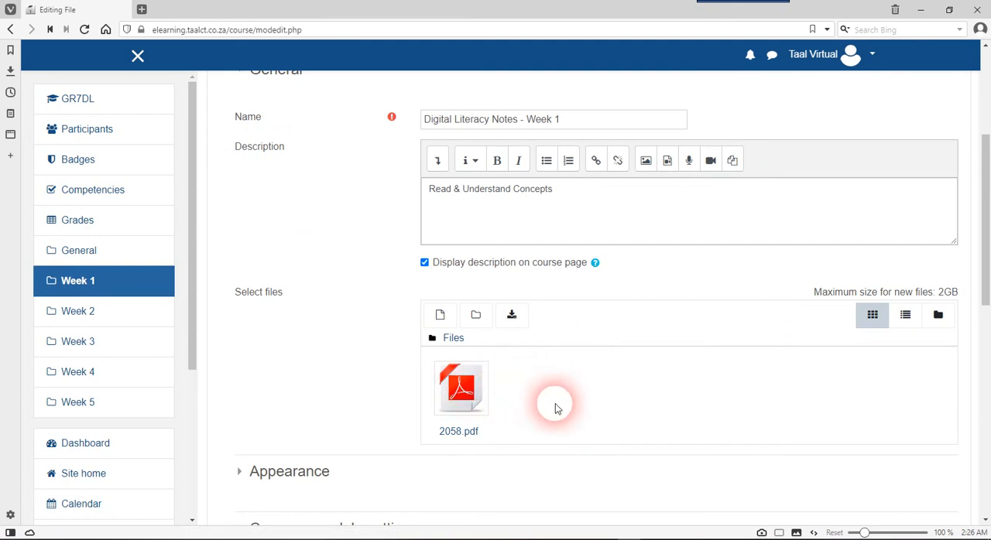
Review the file resource's name, description and attached PDF, along with its remaining settings sections
scroll(555, 408, down, 3)
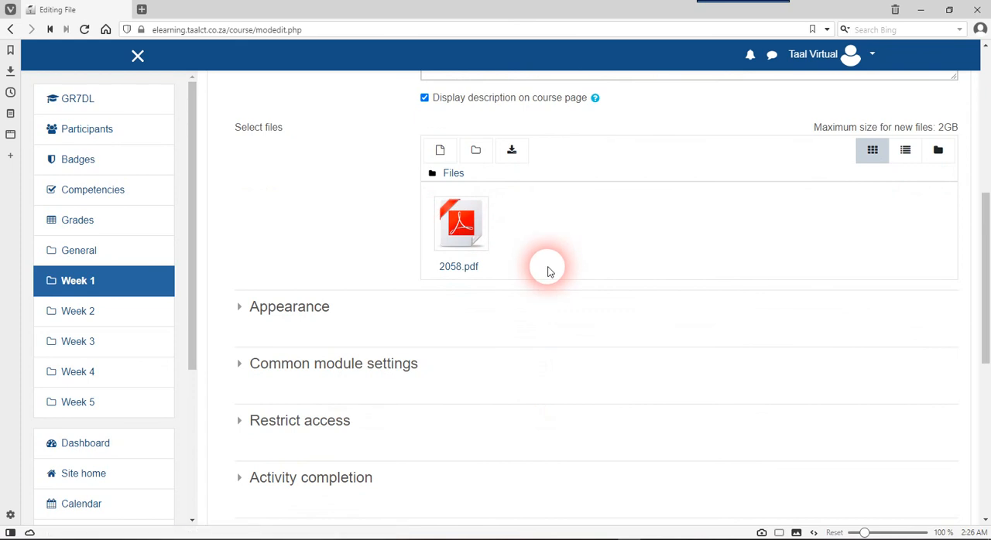
scroll(547, 272, down, 1)
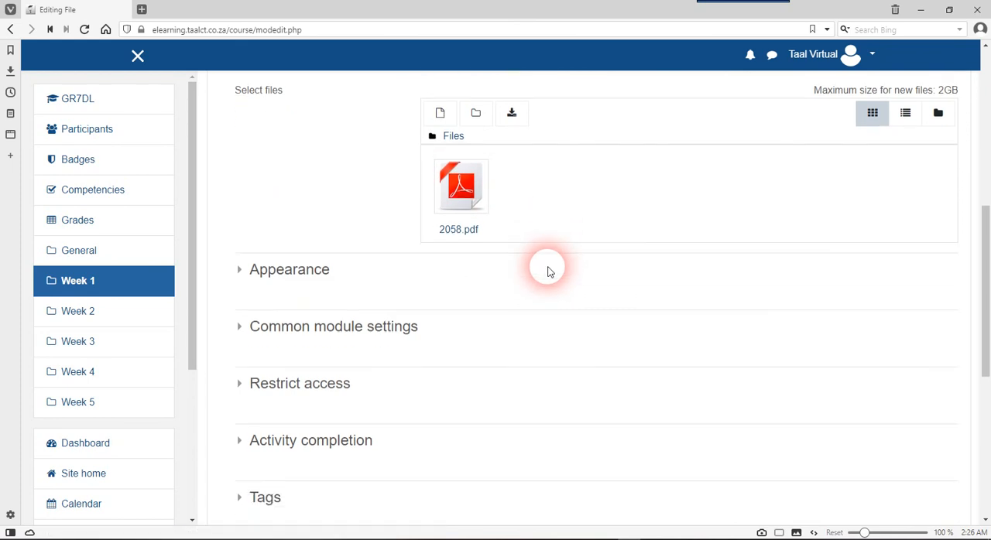
scroll(547, 271, up, 5)
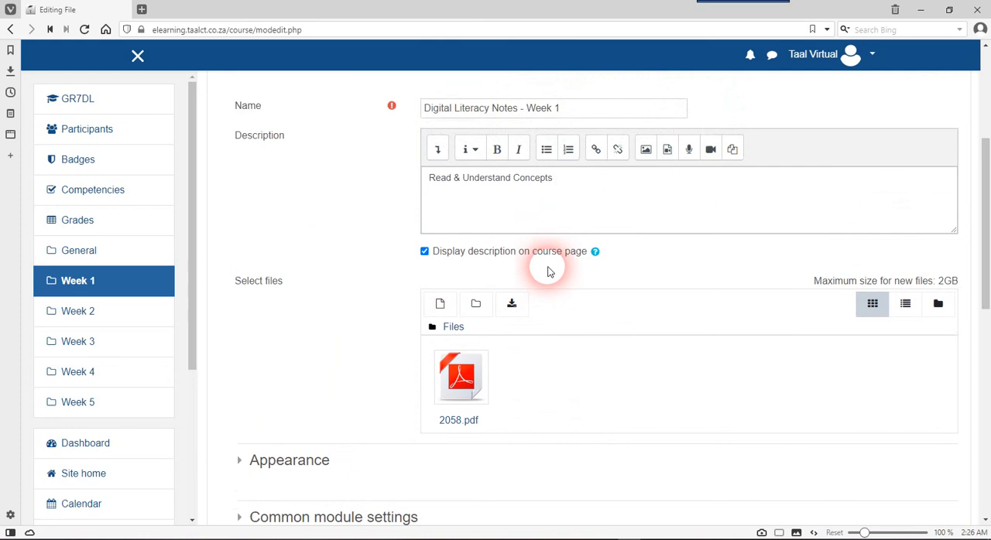
click(453, 173)
click(462, 245)
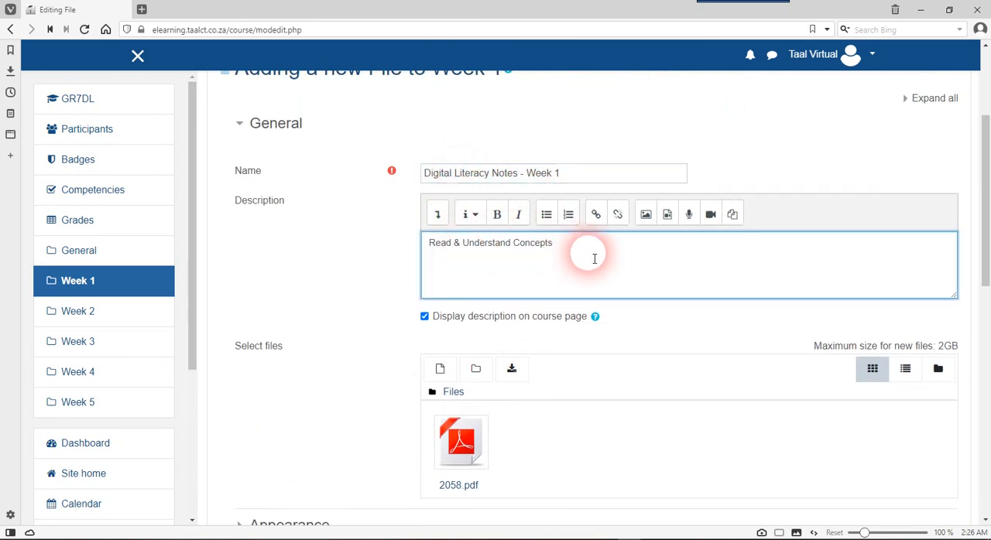
drag(576, 252, 432, 243)
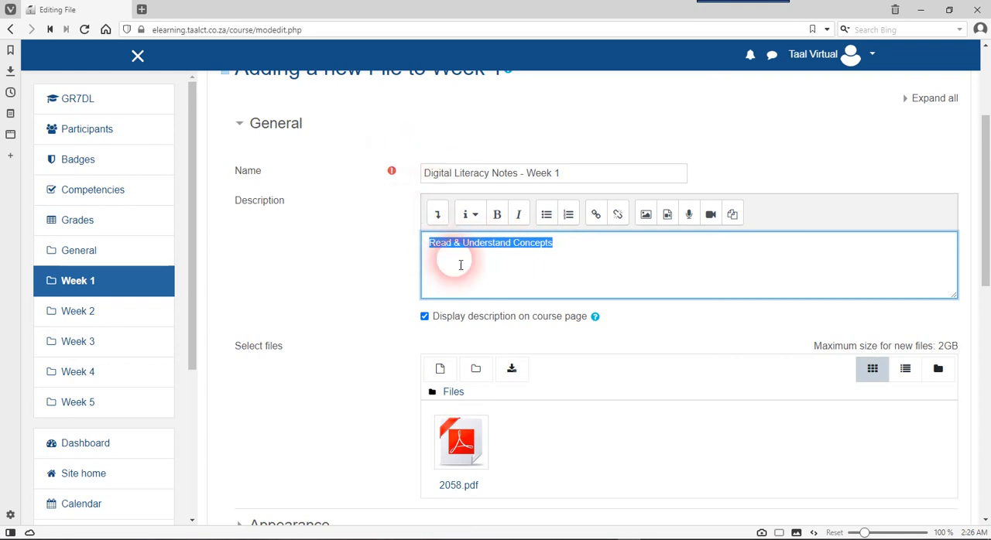
scroll(571, 426, down, 2)
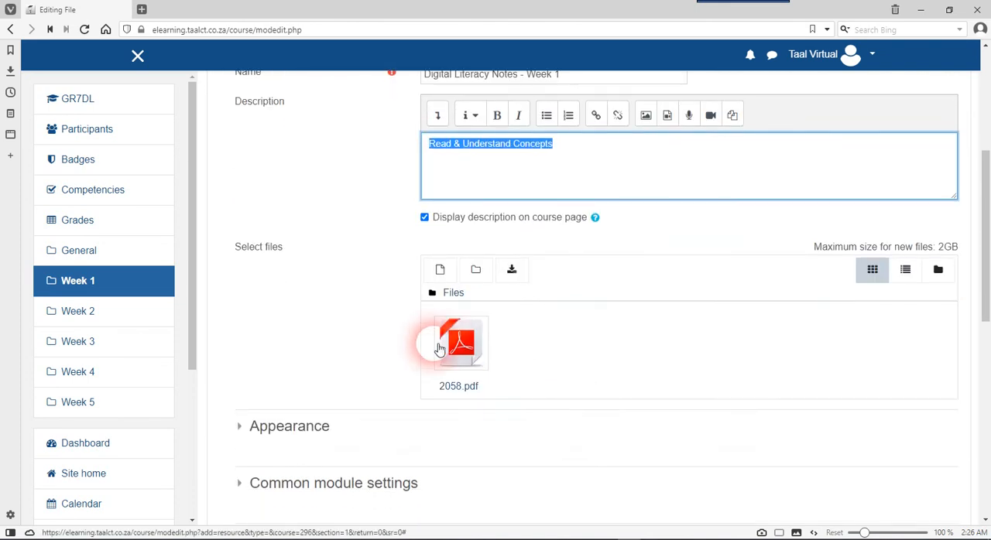
scroll(546, 387, down, 4)
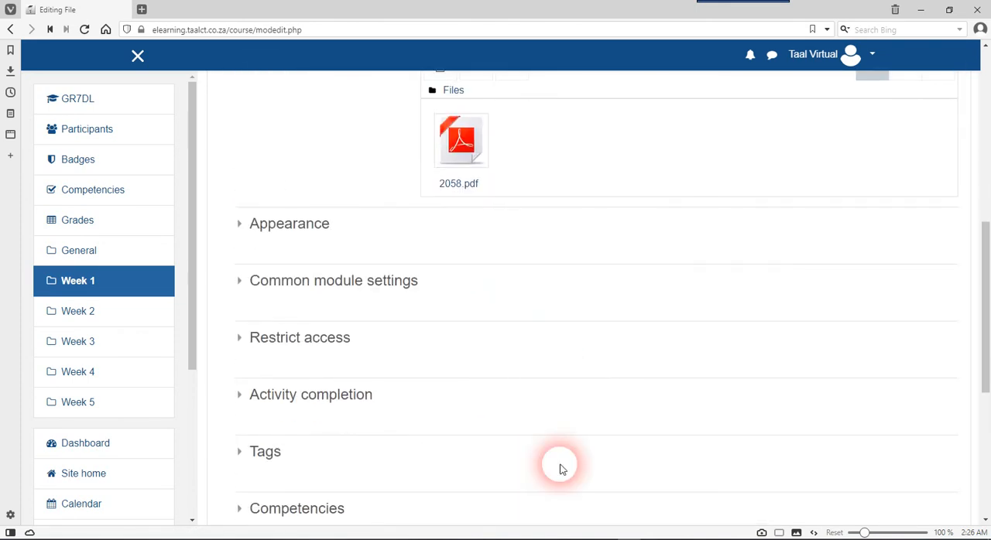
Save the file resource and return to the course page
scroll(541, 403, down, 4)
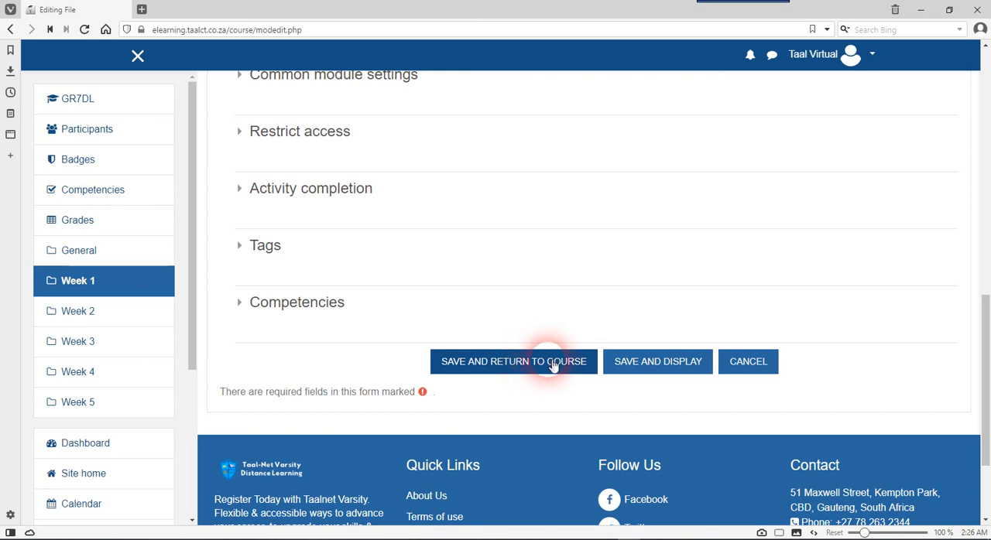
scroll(590, 277, up, 3)
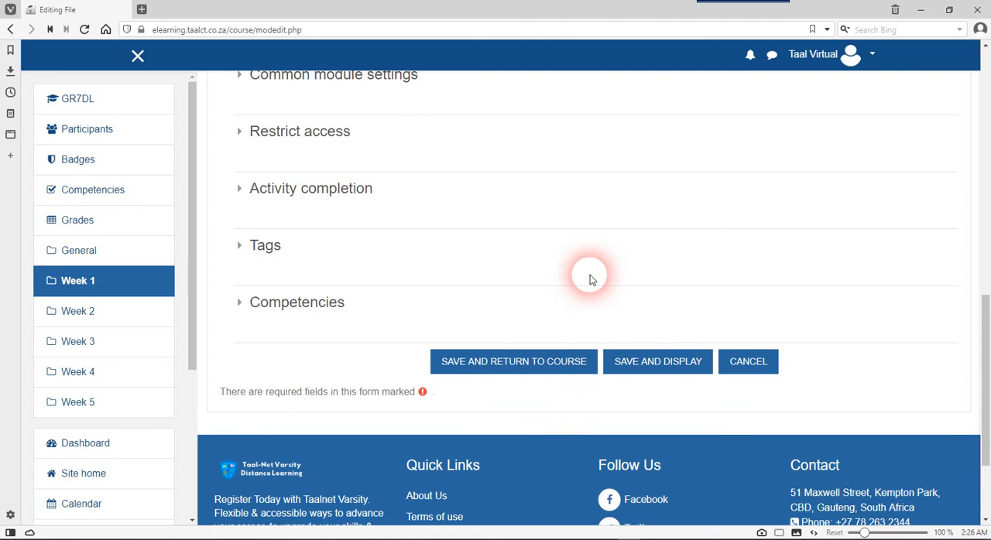
scroll(590, 277, up, 3)
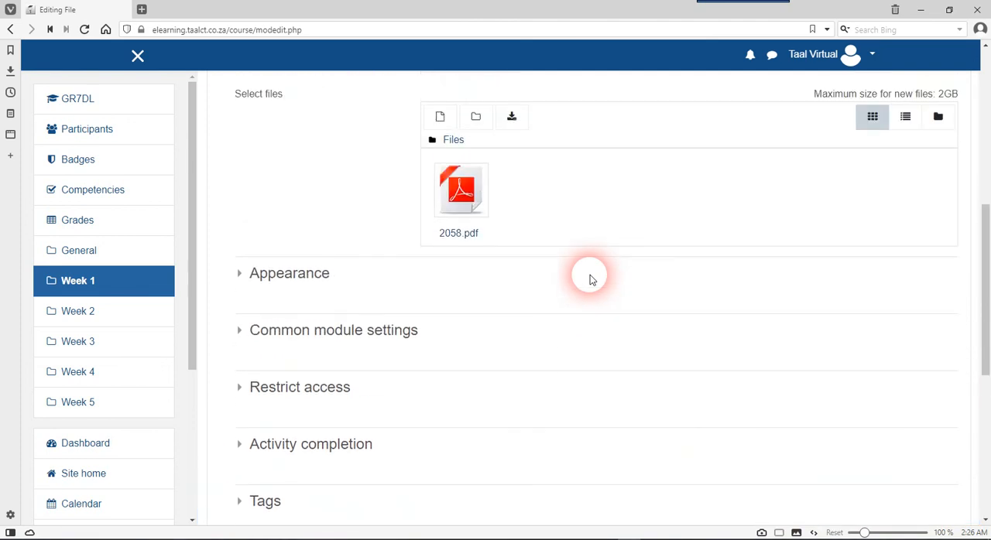
scroll(591, 277, down, 10)
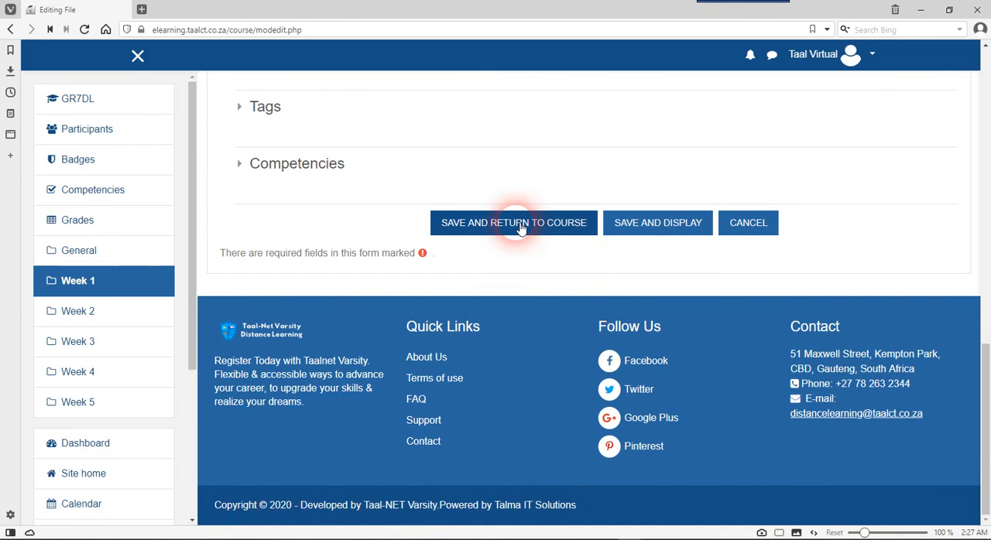
click(520, 225)
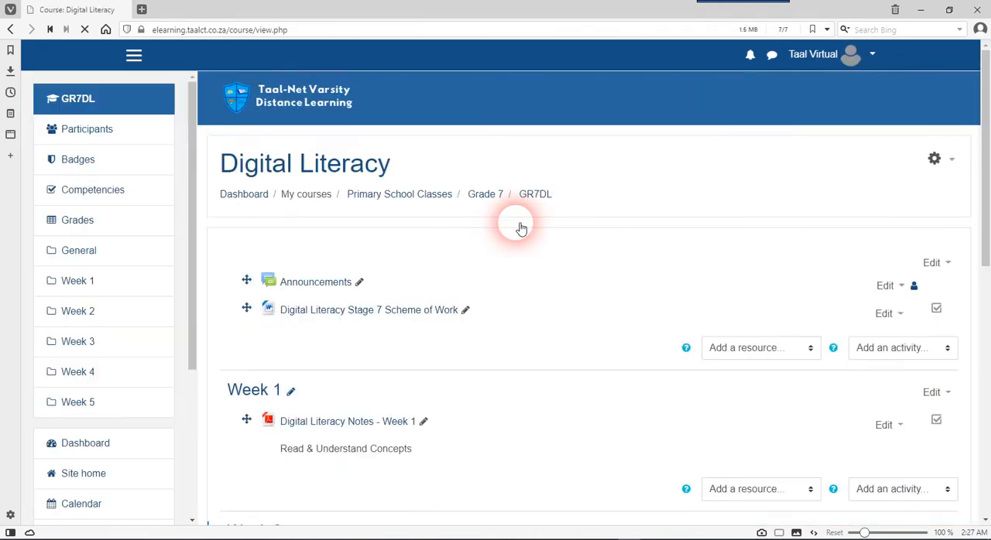
Examine the new notes entry under Week 1 and the remaining weekly sections of the course page
scroll(520, 228, up, 2)
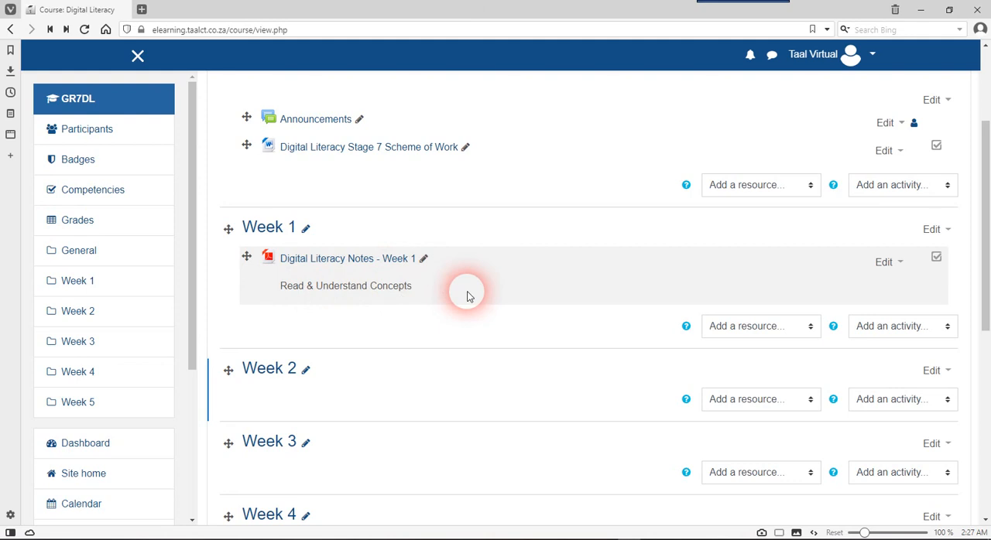
scroll(467, 296, up, 1)
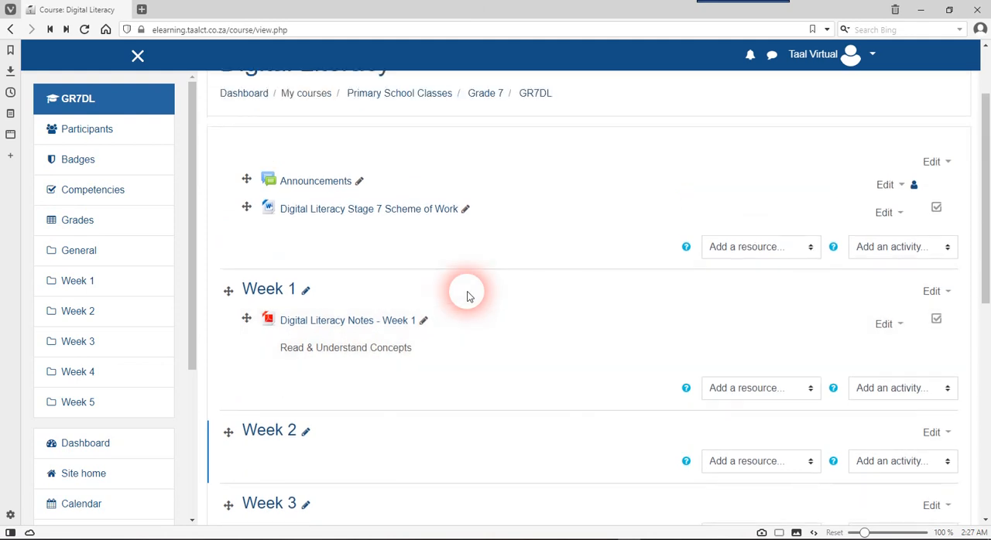
scroll(467, 295, down, 1)
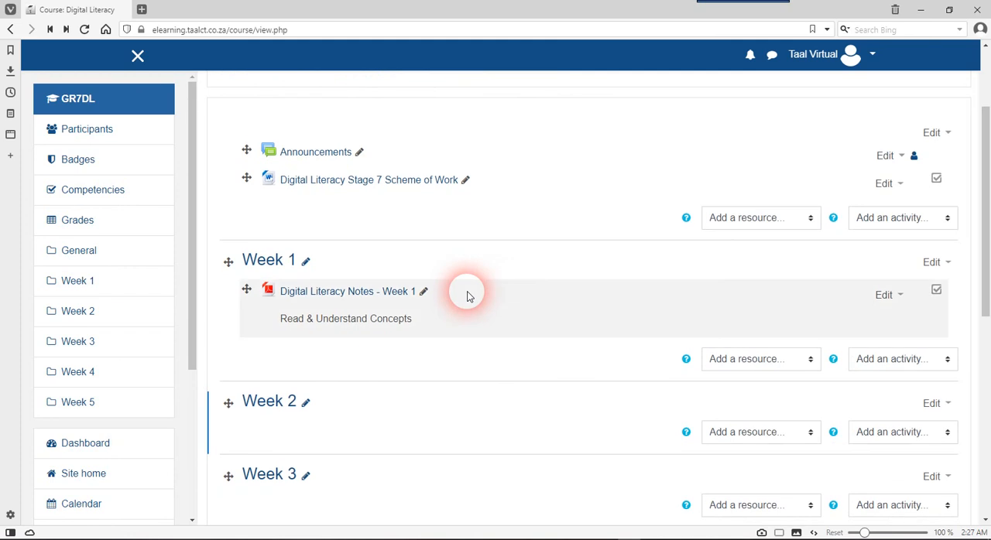
scroll(472, 288, down, 1)
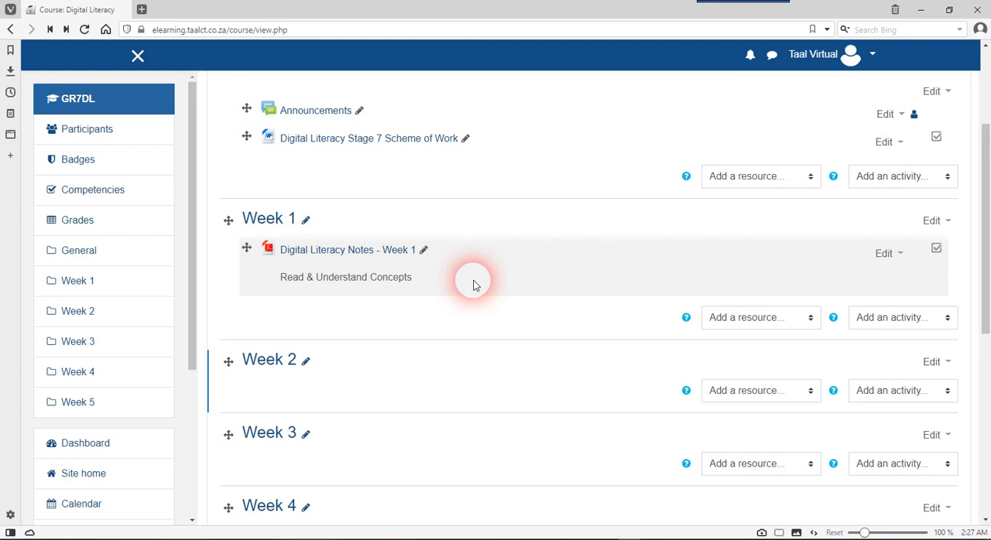
scroll(474, 285, down, 2)
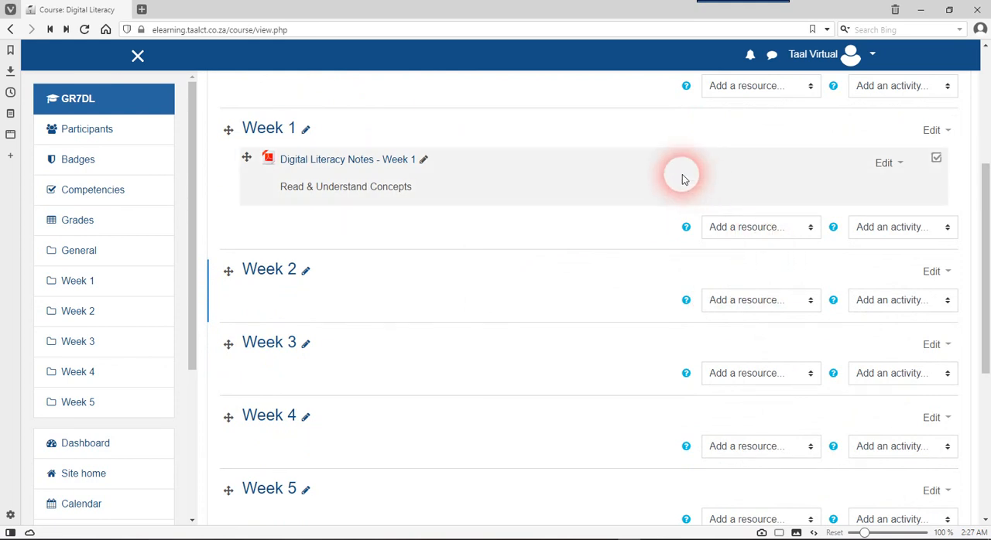
scroll(682, 179, down, 1)
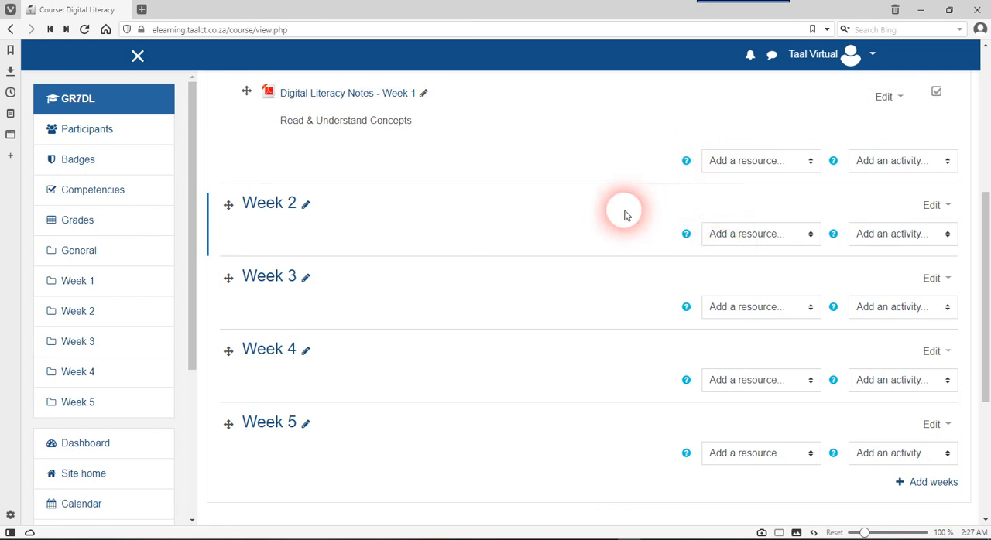
scroll(625, 214, up, 1)
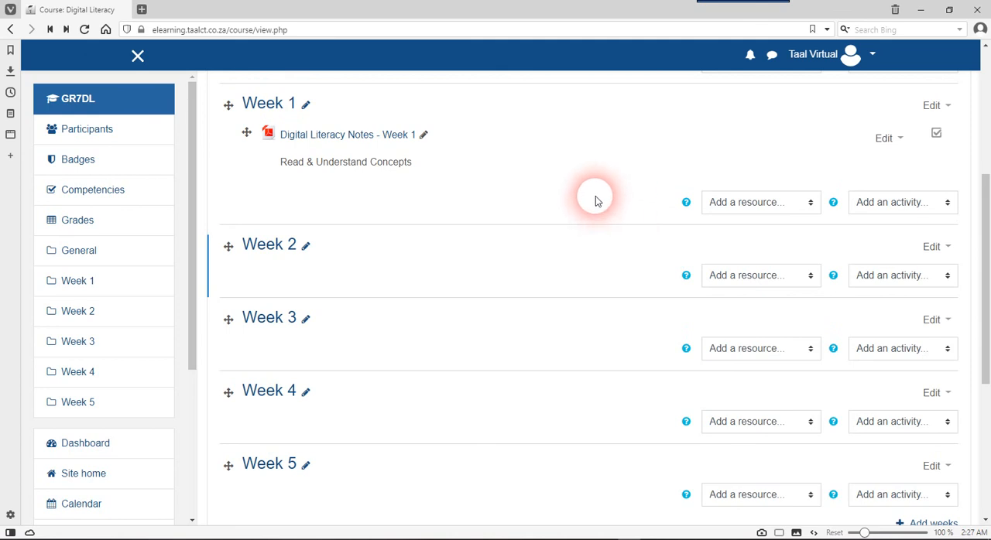
scroll(563, 193, up, 1)
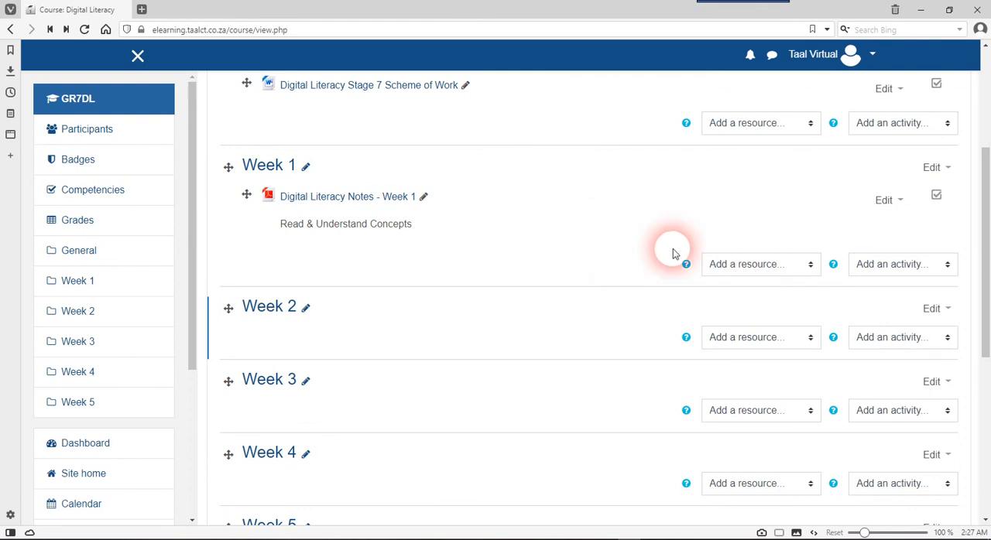
Start adding a URL resource to the Week 1 section
click(748, 267)
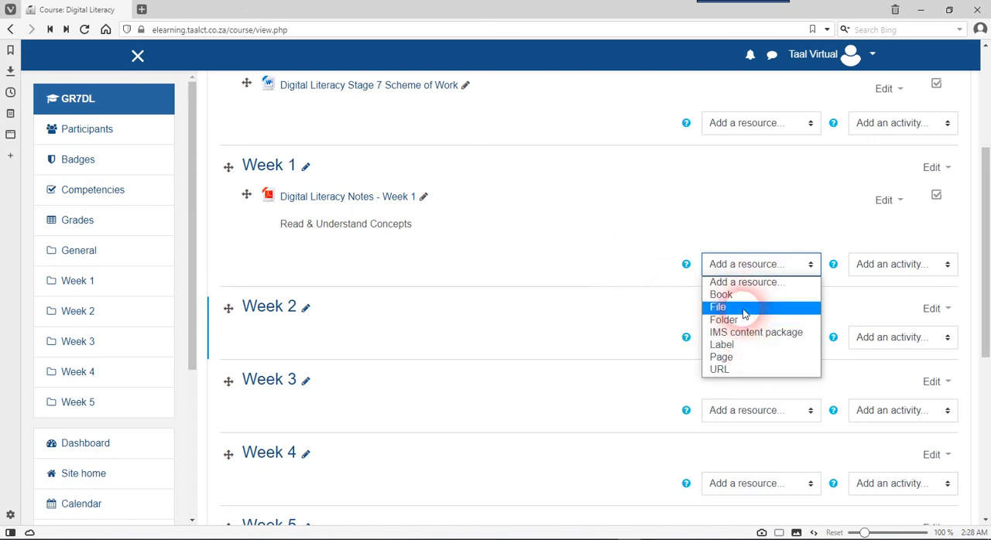
click(739, 371)
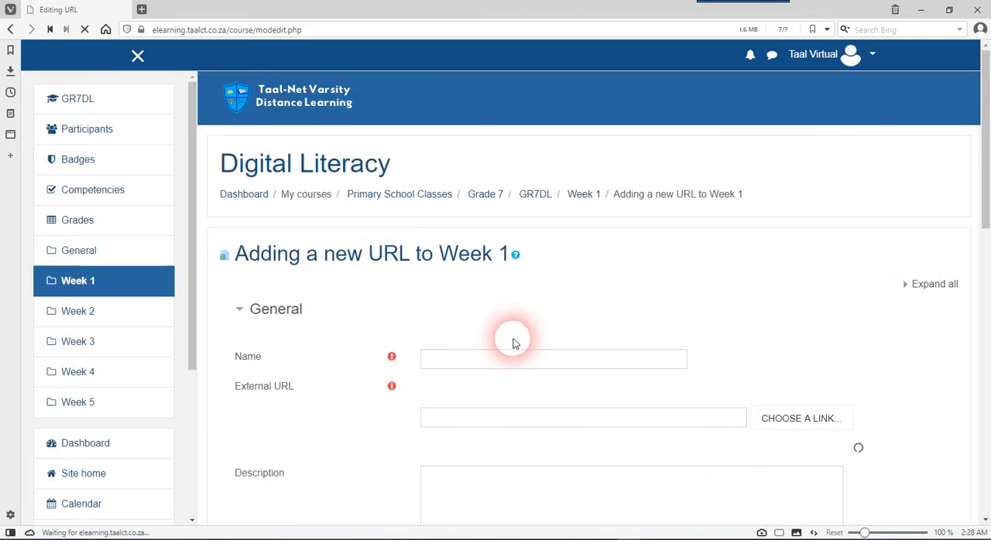
scroll(484, 360, down, 3)
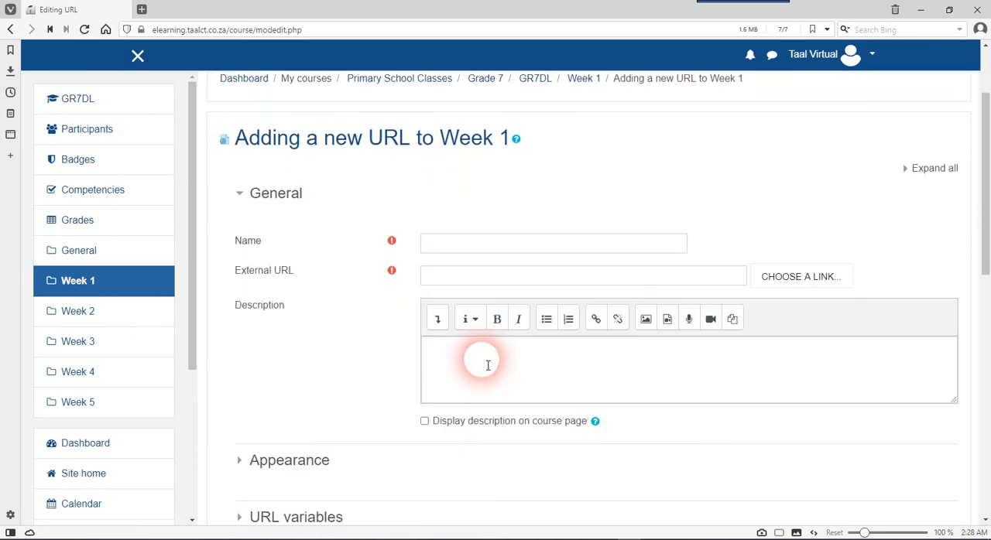
Name the URL resource "For Research Google Scholar"
scroll(487, 366, down, 1)
scroll(488, 365, up, 1)
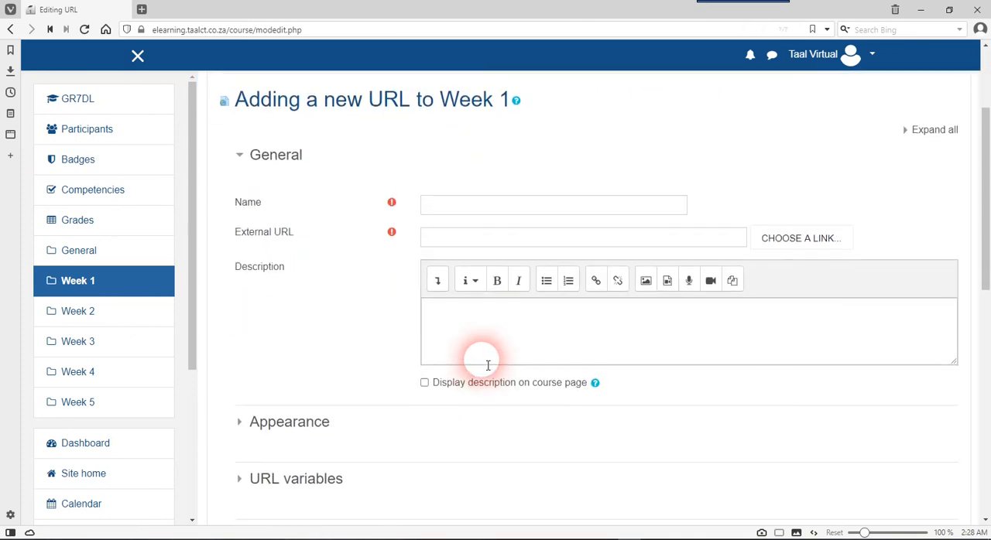
click(485, 217)
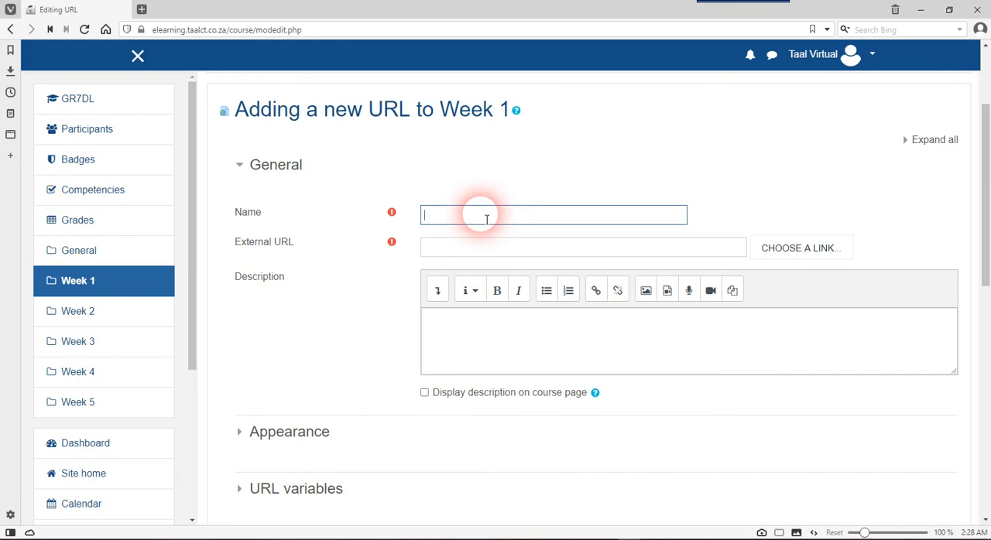
text(Google S)
key(Home)
text(For Research)
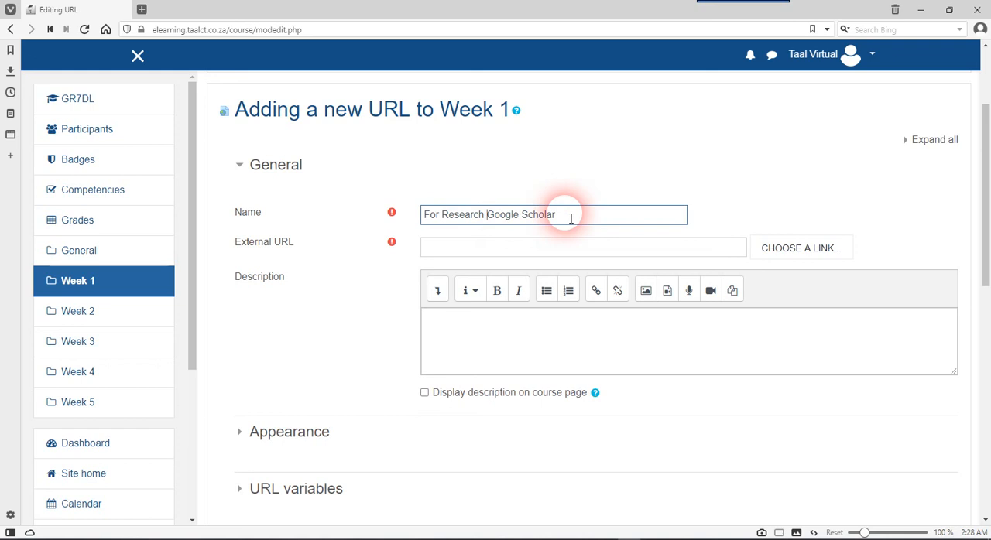
Search the web for "google scholar" in a new browser tab to find the resource's external URL
click(588, 246)
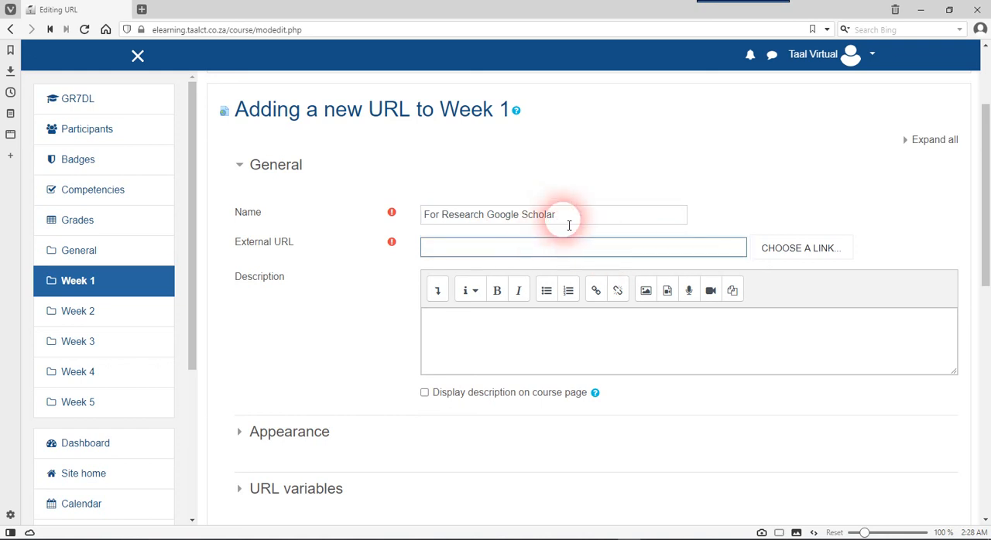
click(477, 249)
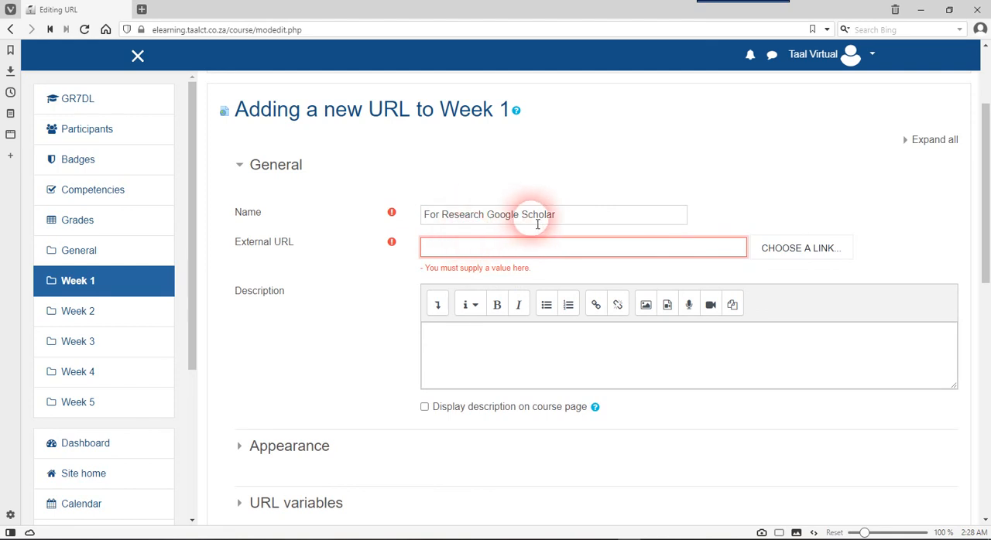
click(142, 9)
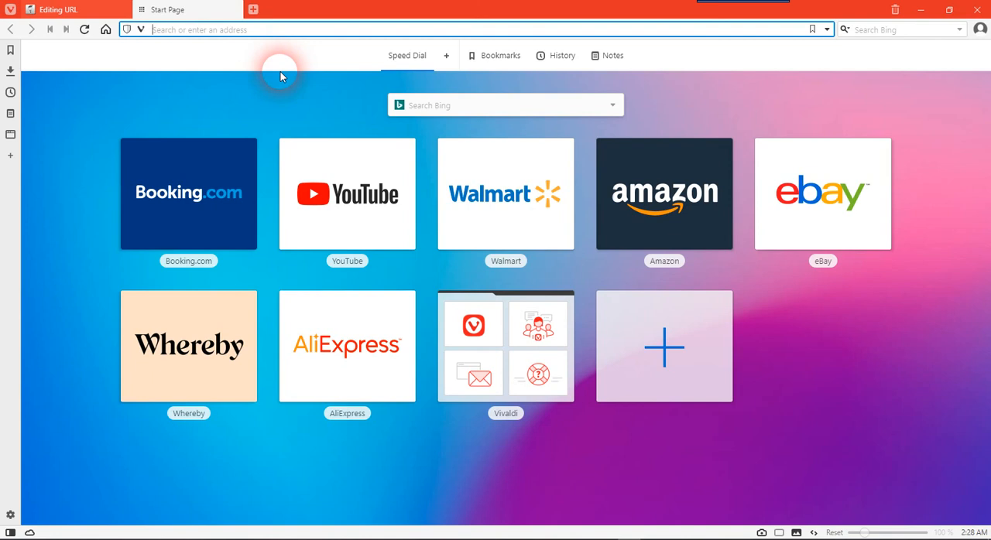
text(google)
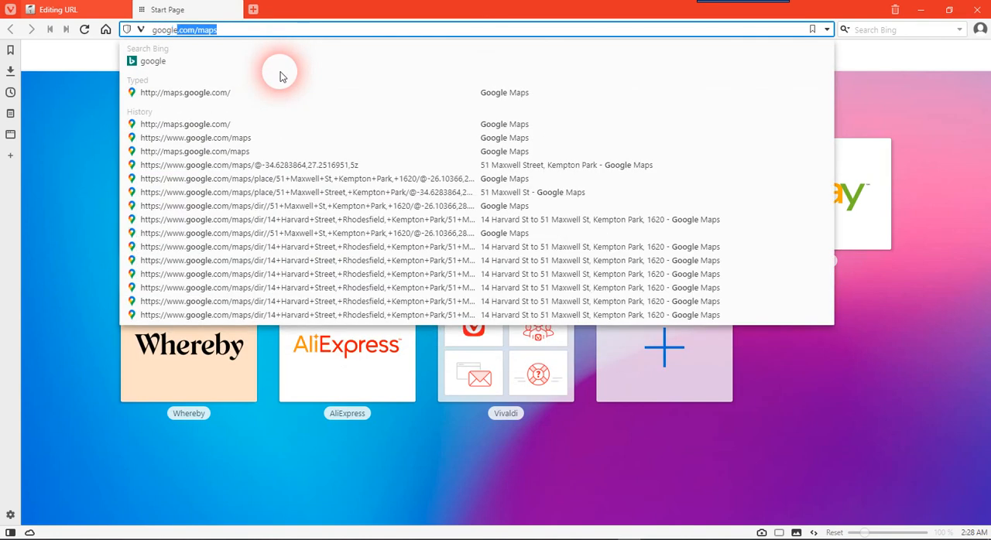
text( scholar)
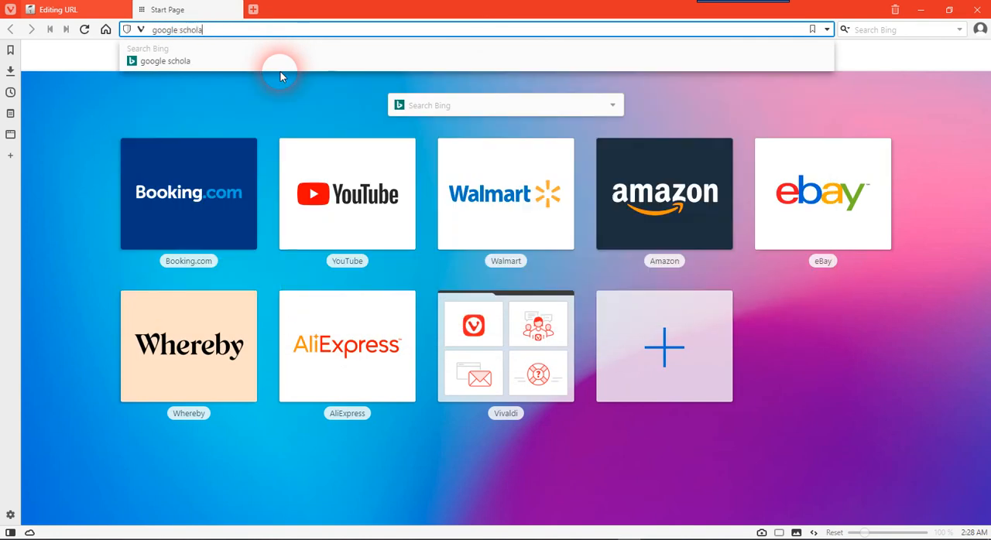
key(Return)
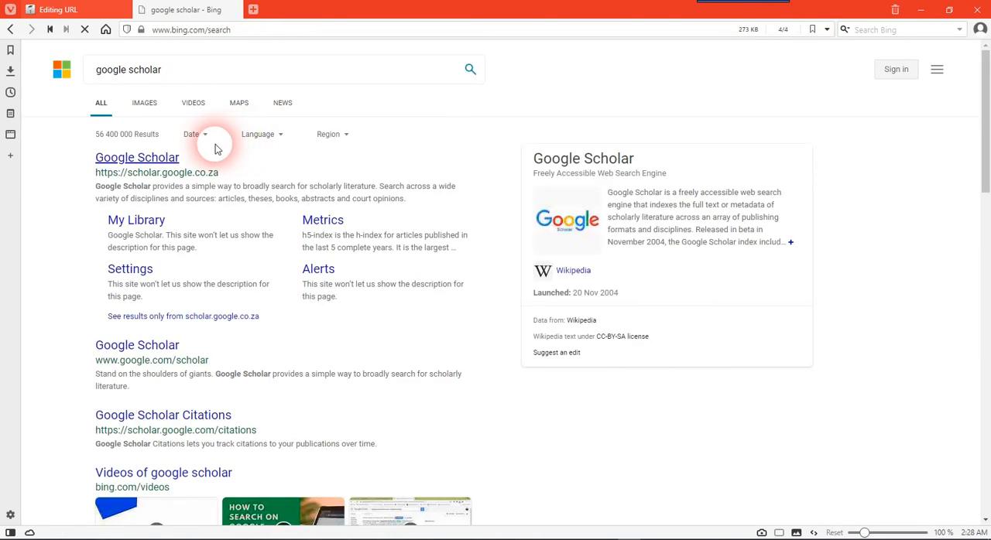
Copy the link address of the first Google Scholar search result and paste it as the resource's external URL
right_click(155, 157)
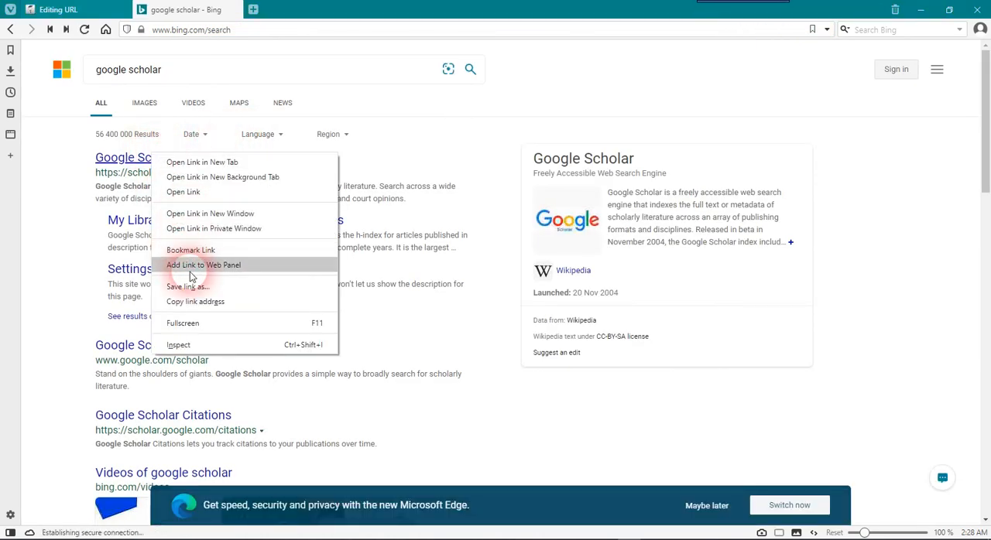
click(194, 301)
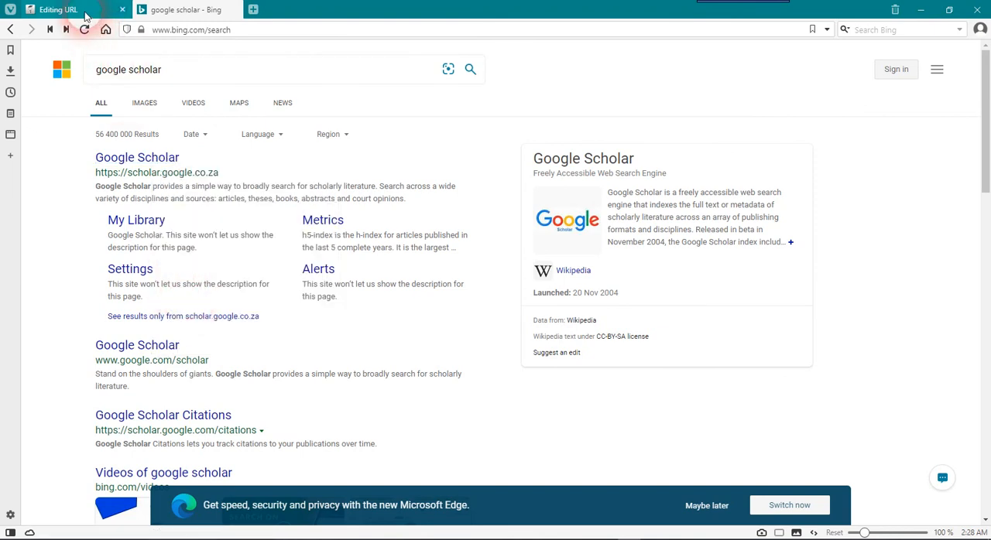
click(58, 10)
click(447, 249)
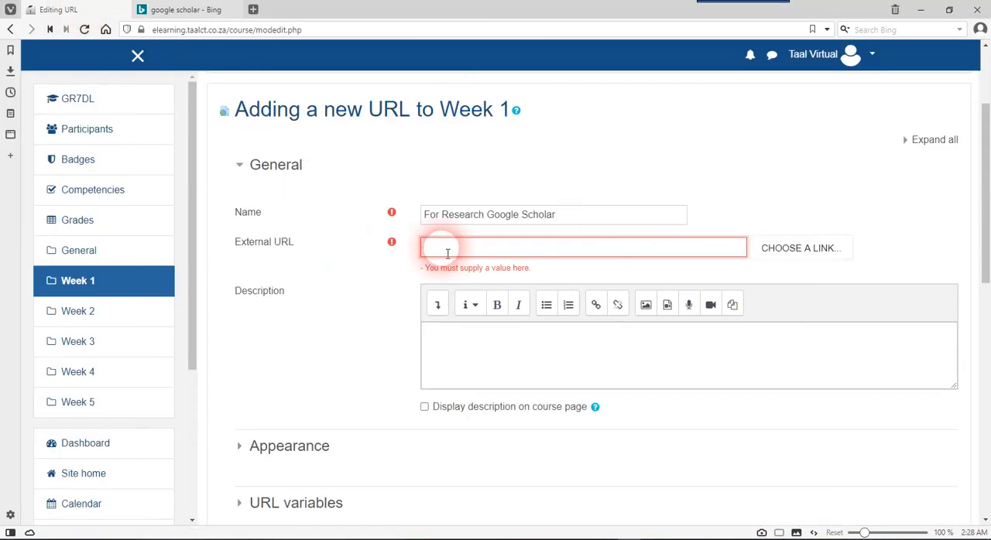
right_click(447, 251)
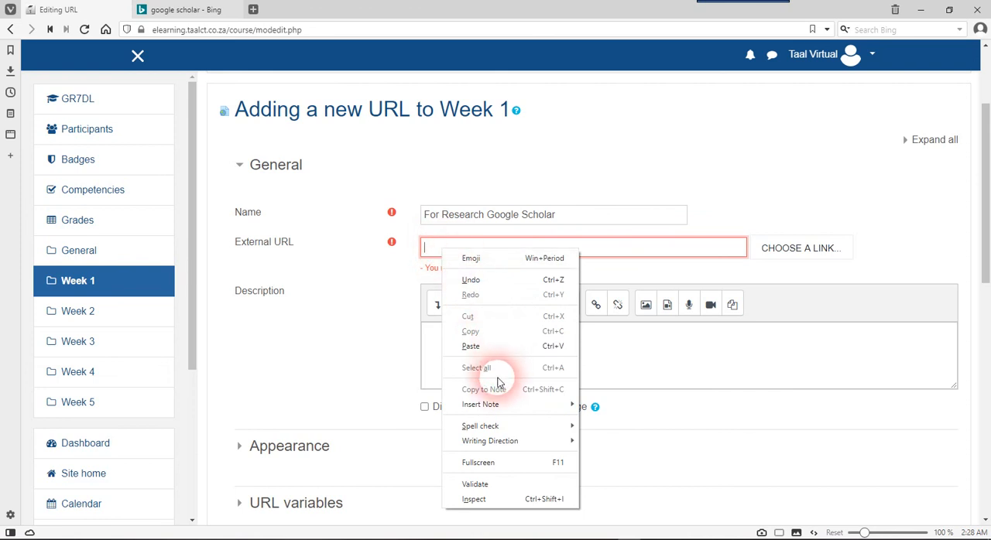
click(499, 346)
Review the URL resource's name, required external URL and description fields, along with the settings sections below them
click(534, 356)
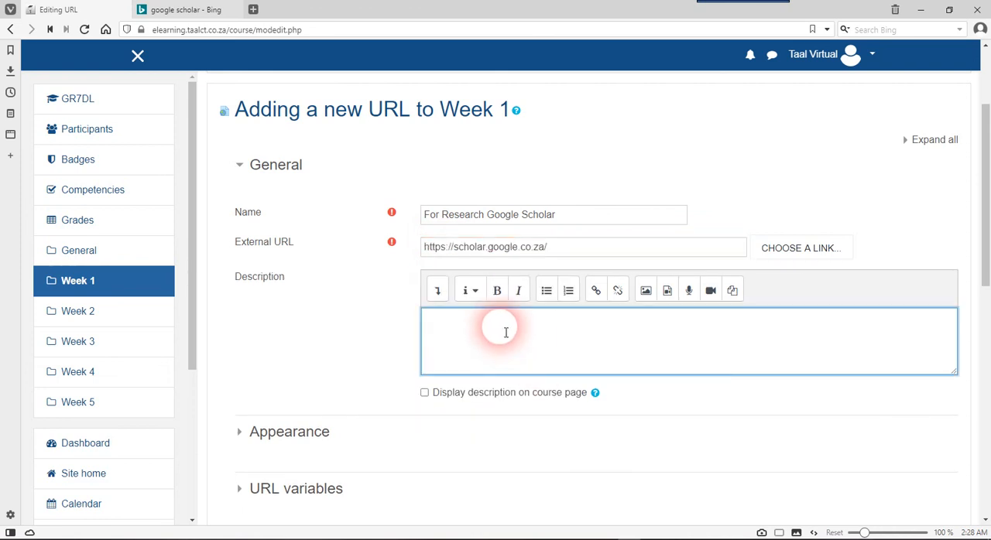
scroll(491, 333, down, 1)
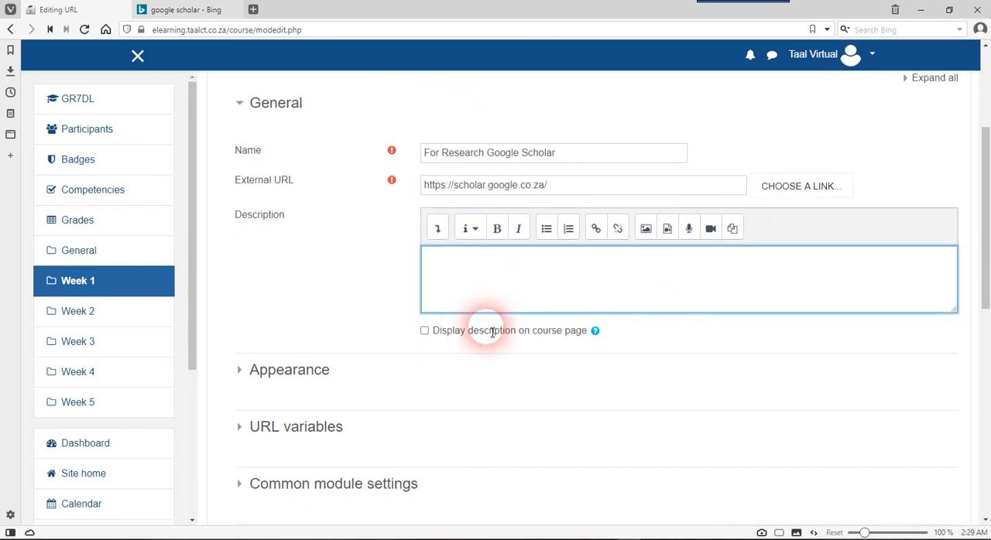
scroll(486, 331, up, 1)
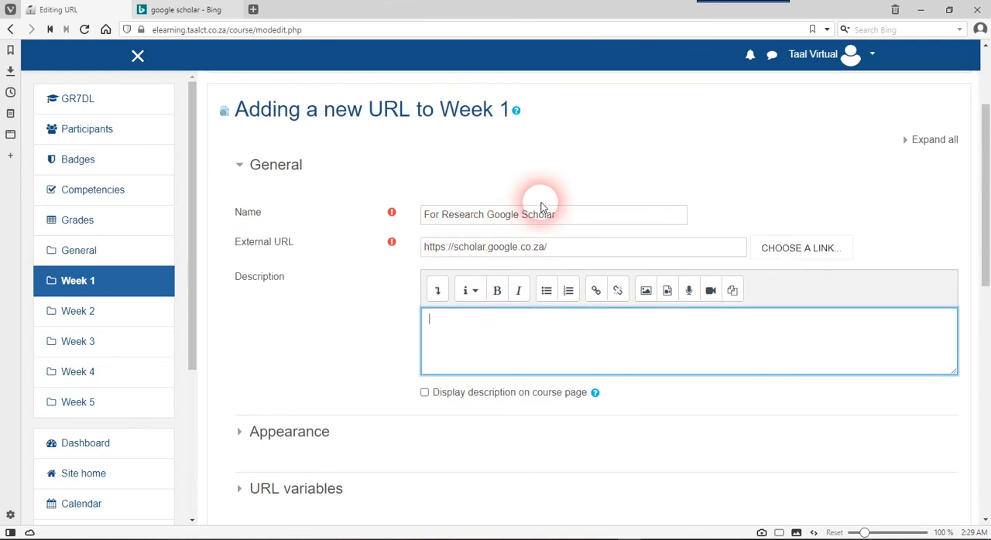
scroll(575, 265, down, 2)
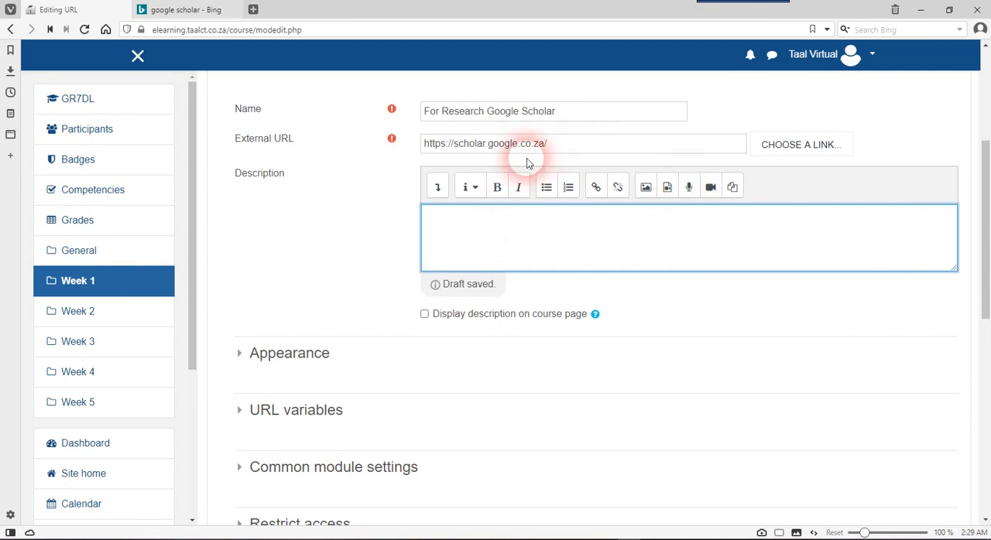
scroll(498, 203, up, 2)
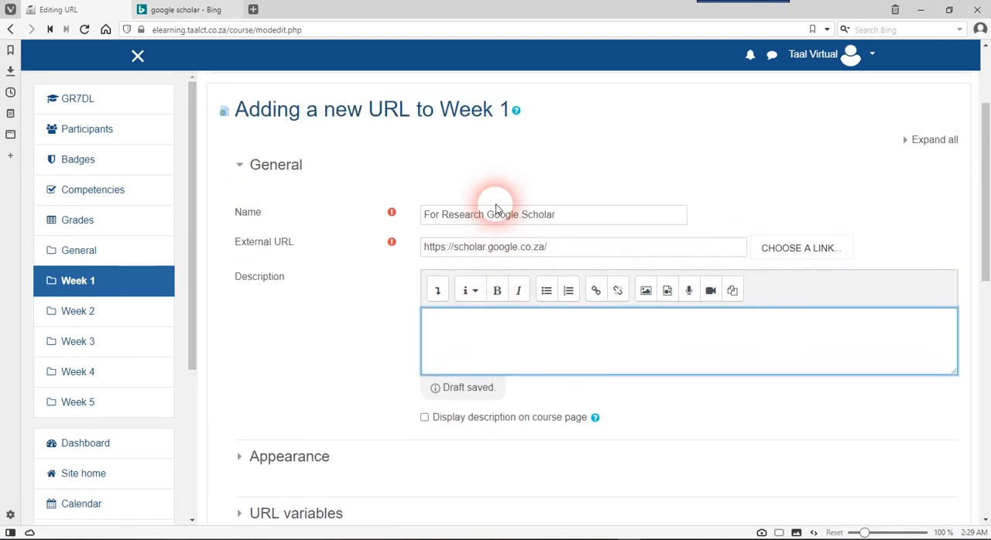
scroll(498, 203, down, 1)
scroll(497, 207, up, 1)
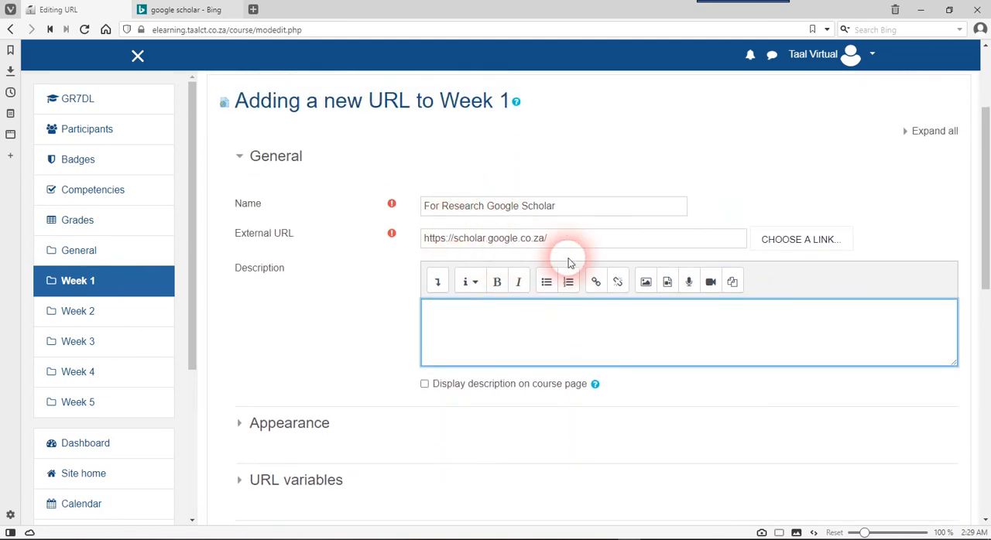
scroll(568, 263, down, 3)
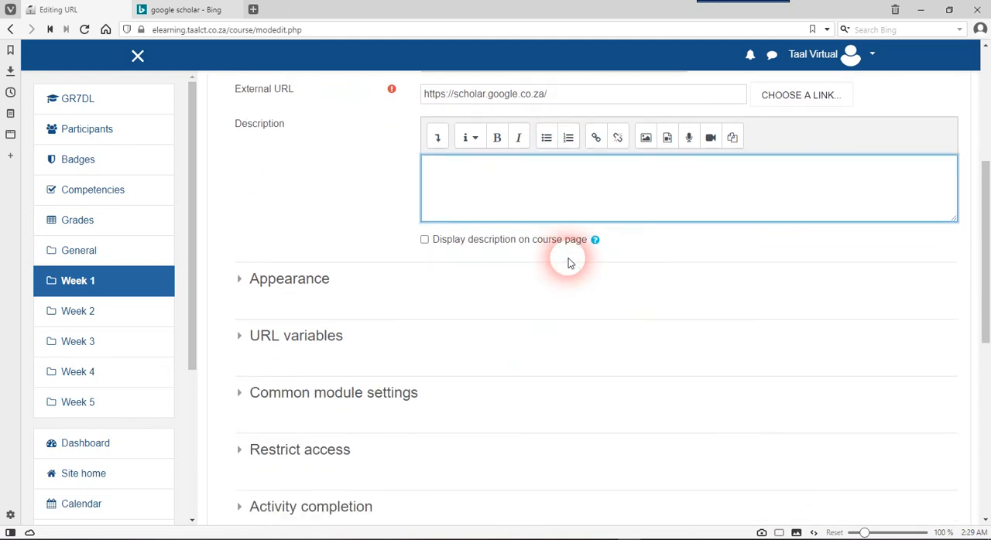
scroll(568, 263, up, 2)
click(393, 164)
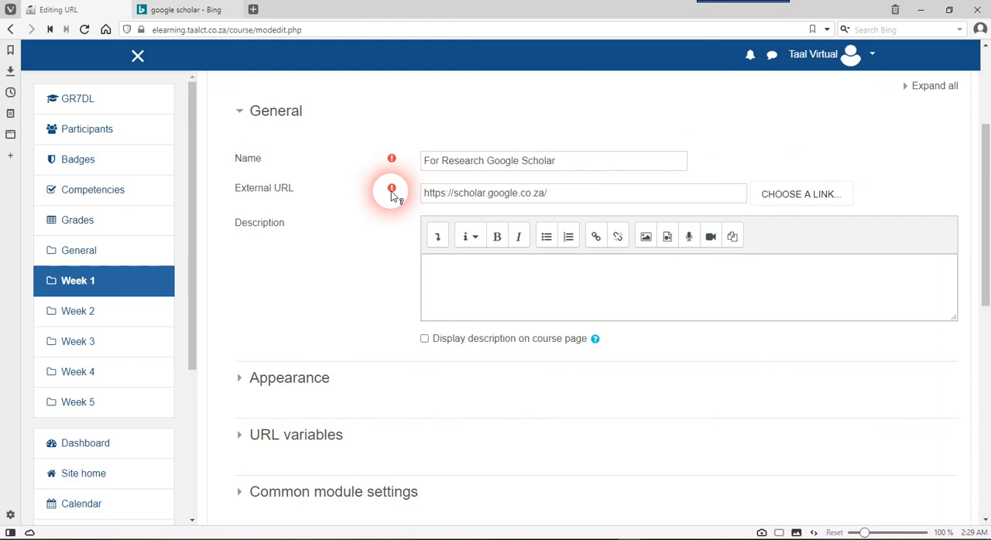
Save the URL resource and return to the course page
scroll(525, 308, down, 4)
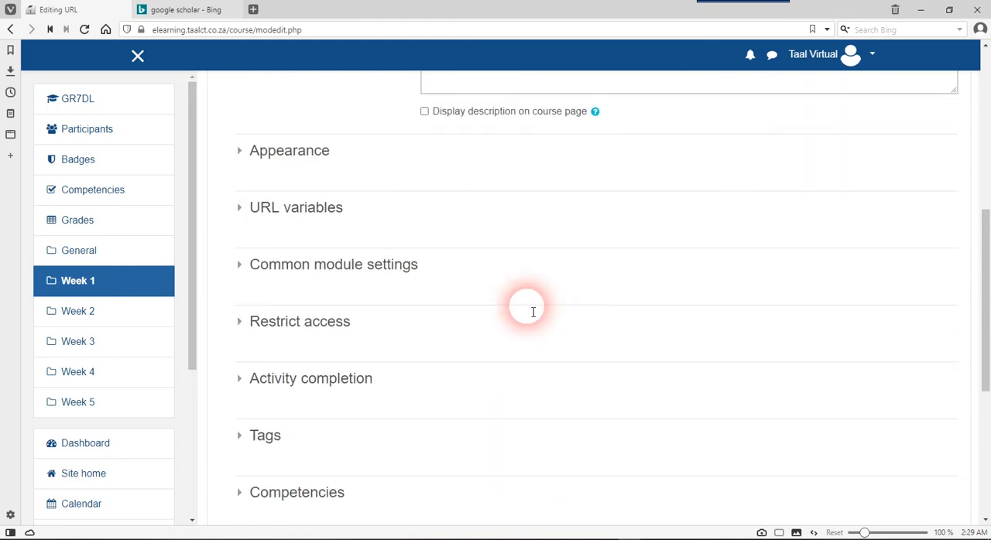
scroll(532, 312, down, 1)
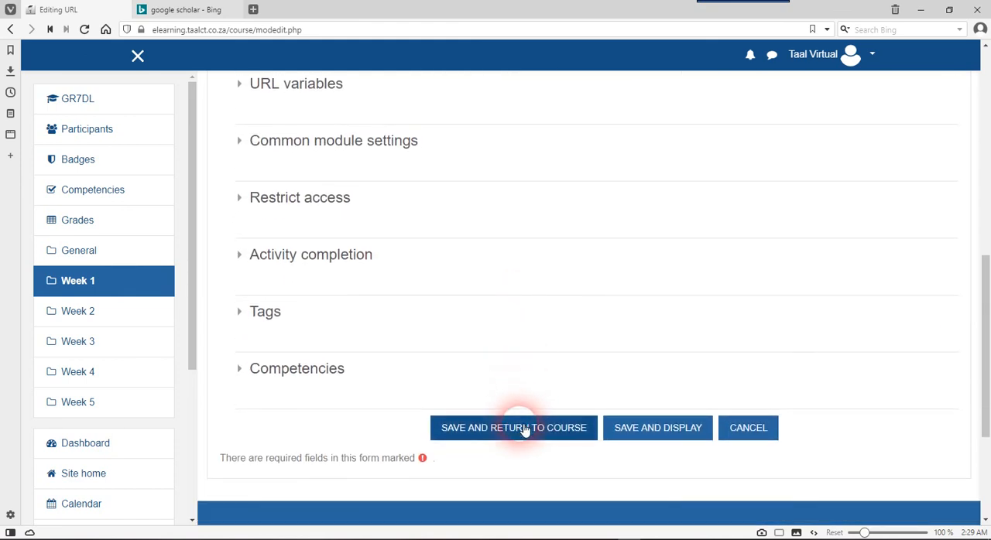
click(524, 430)
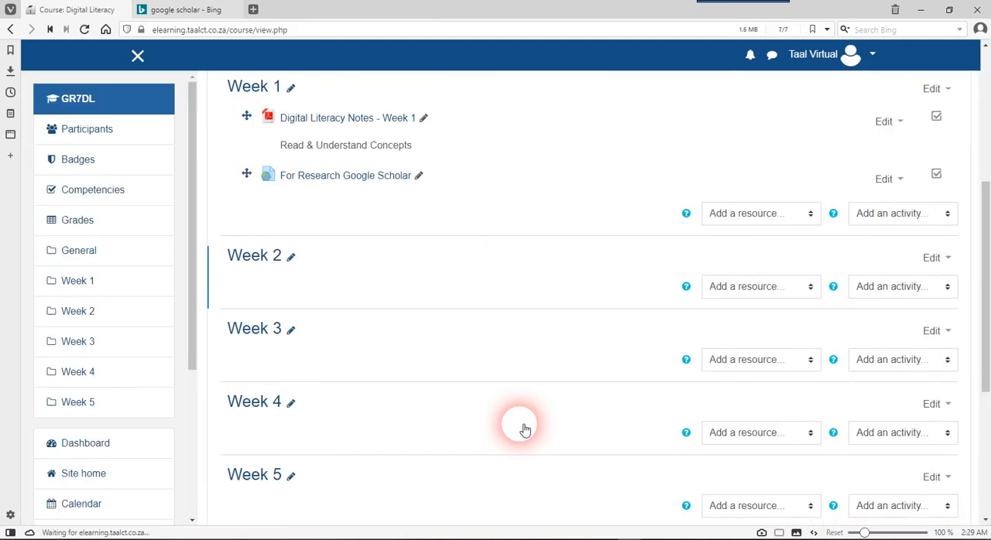
Open the new Google Scholar resource under Week 1 to check its link, and return to the course page
scroll(524, 430, up, 2)
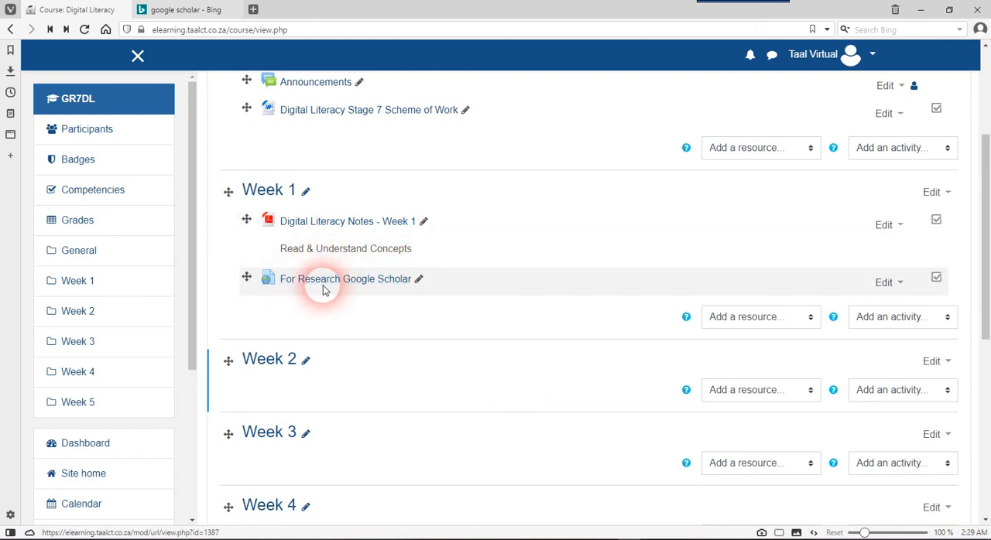
click(329, 283)
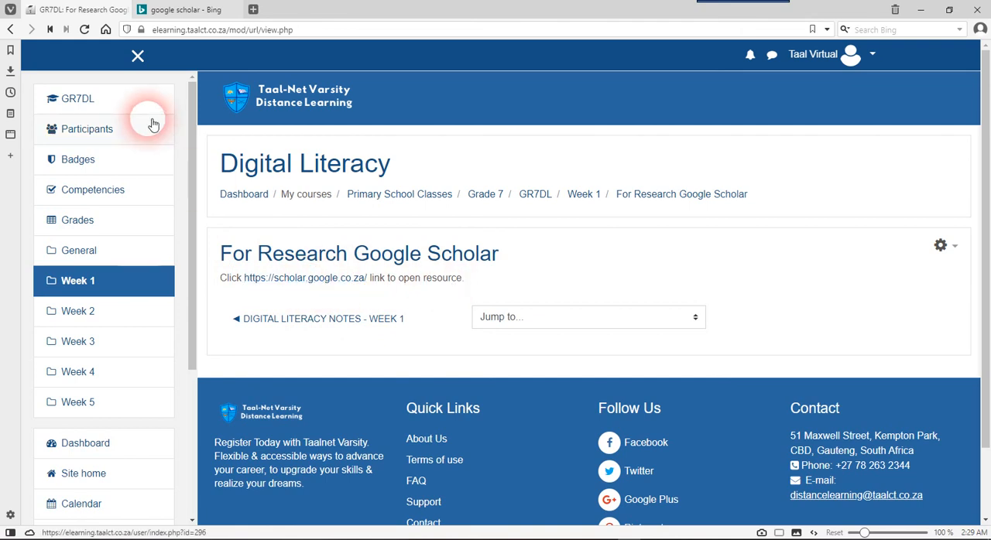
click(10, 29)
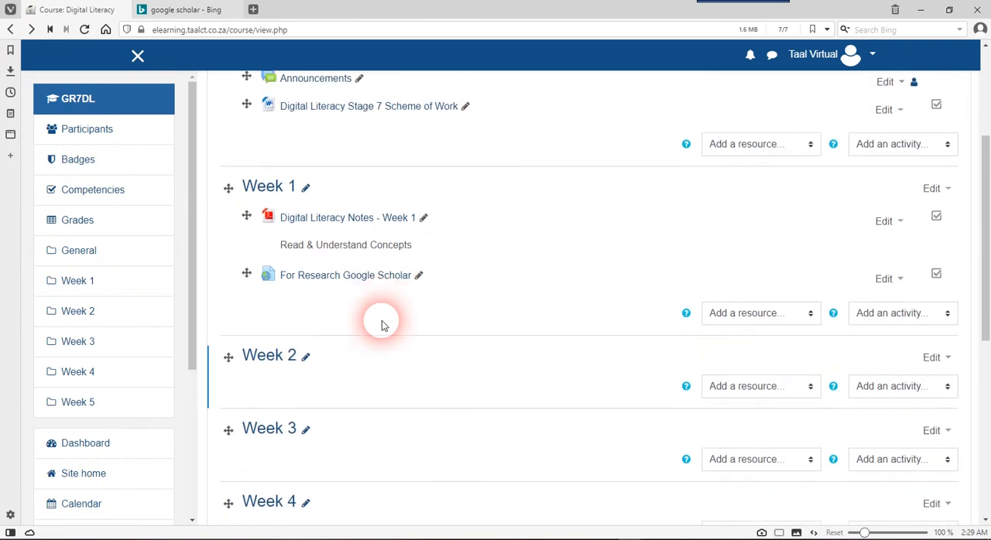
Start adding an Assignment activity to the Week 2 section
scroll(382, 325, down, 2)
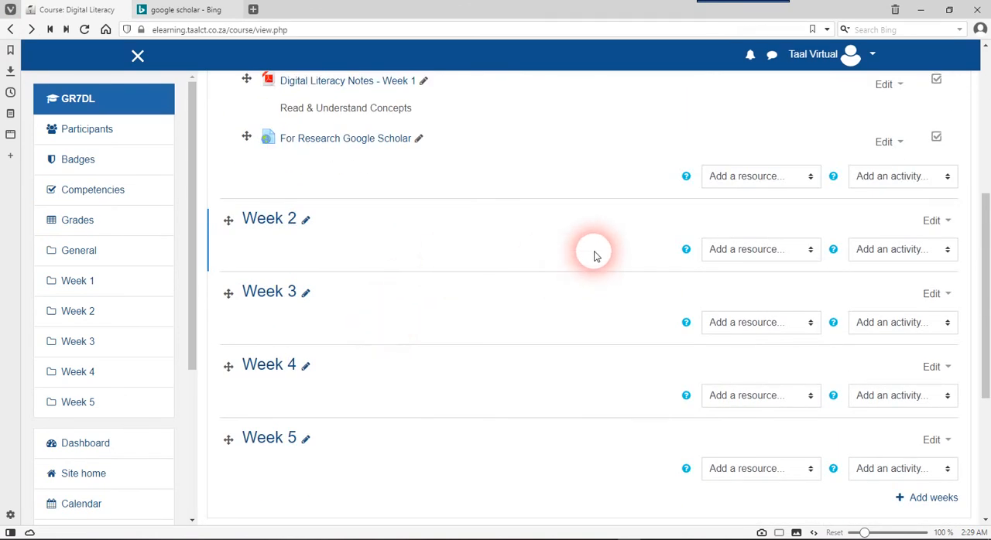
scroll(593, 255, up, 1)
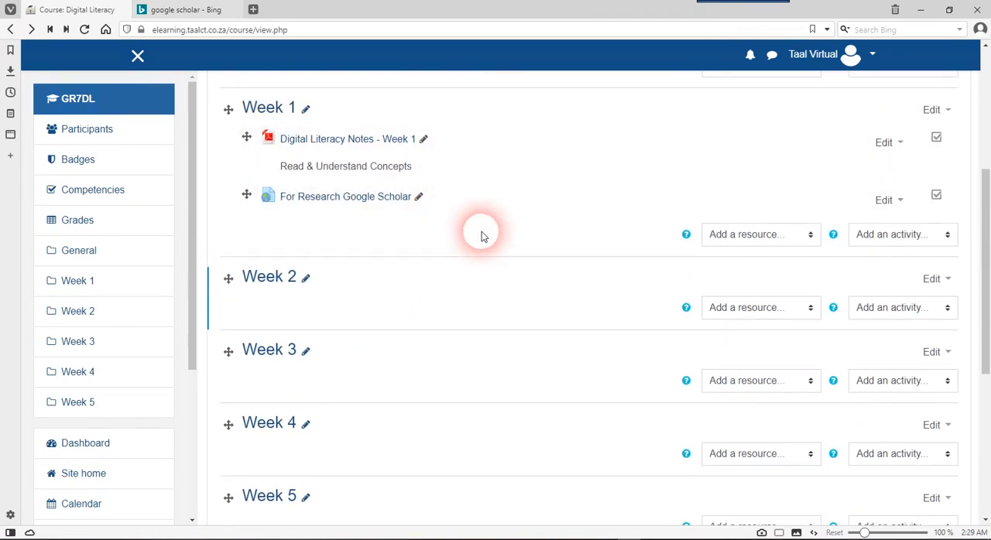
scroll(480, 235, down, 2)
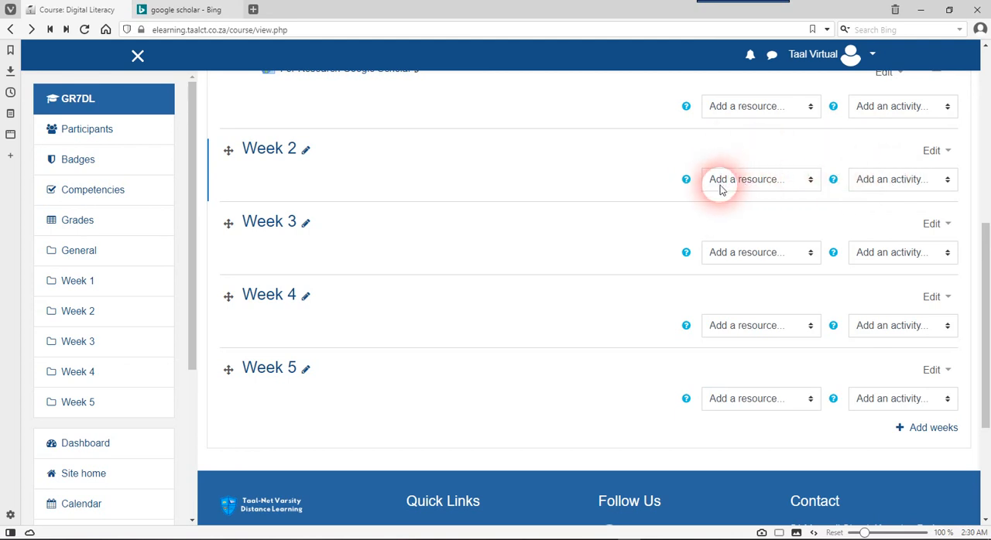
click(894, 181)
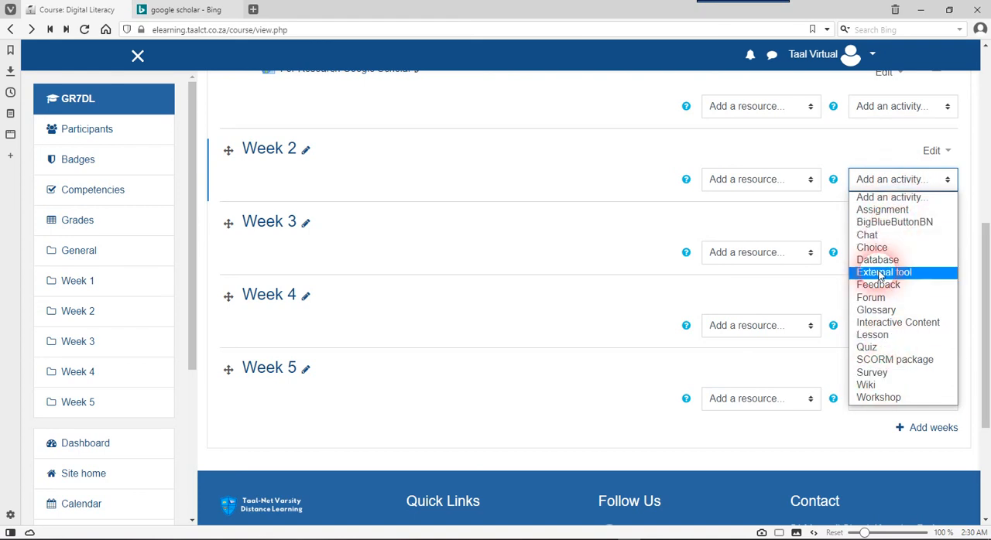
click(883, 210)
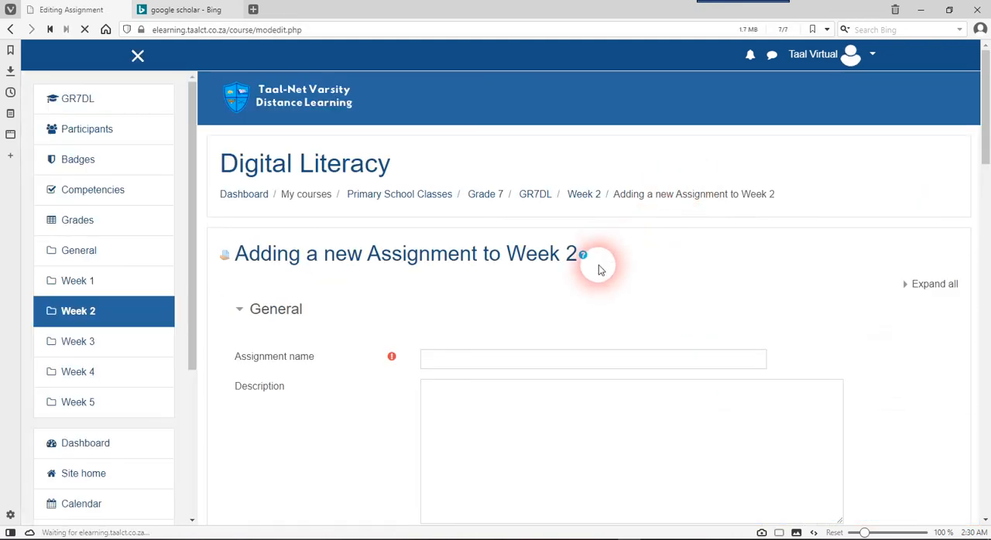
Name the new Week 2 assignment "Assignment One : Online Text Submission"
scroll(600, 265, down, 2)
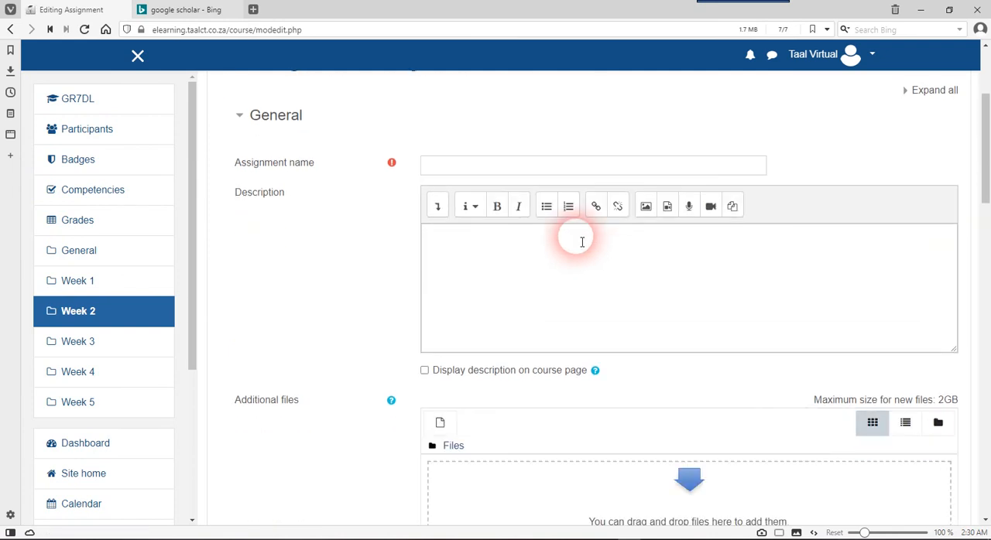
click(527, 166)
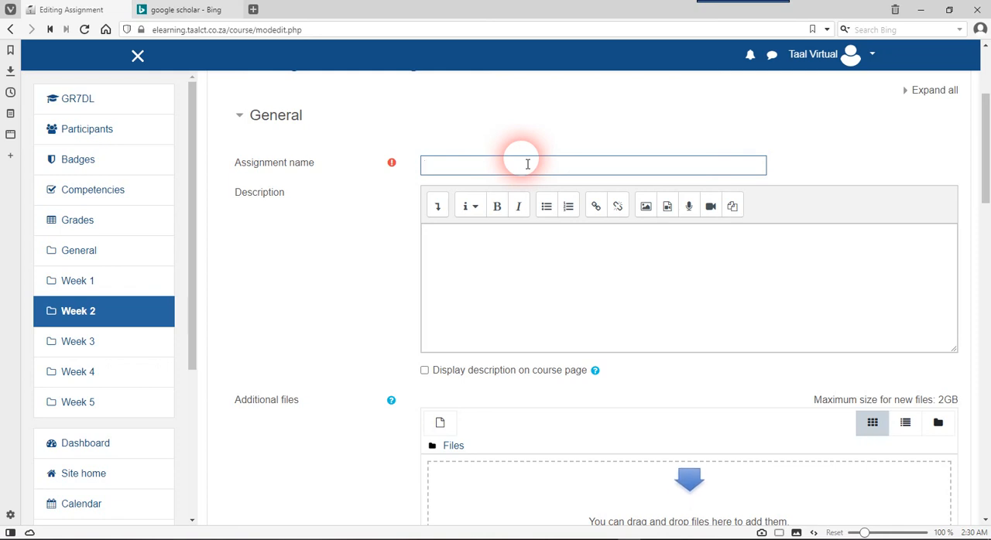
text(Des)
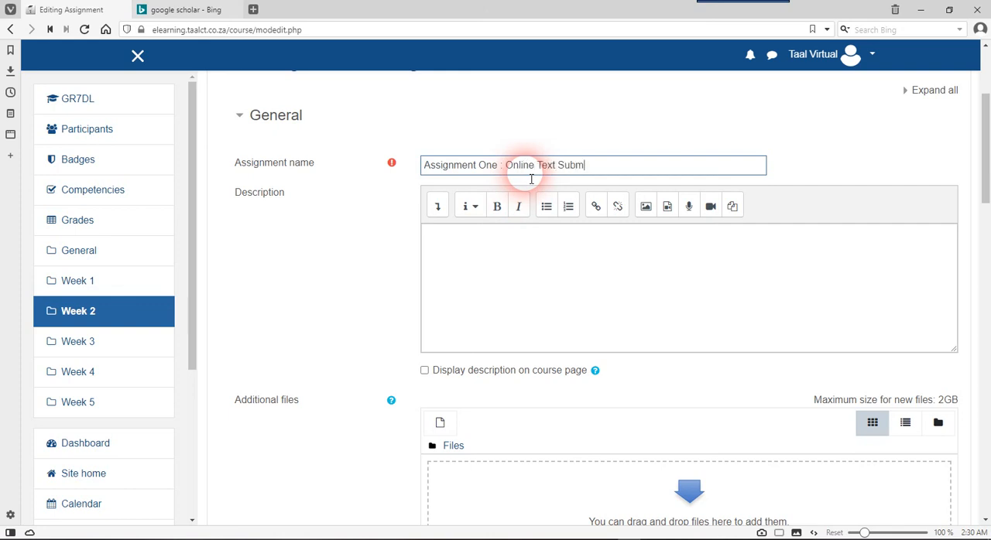
Begin the assignment description with the line "Answer the questions below:"
click(506, 243)
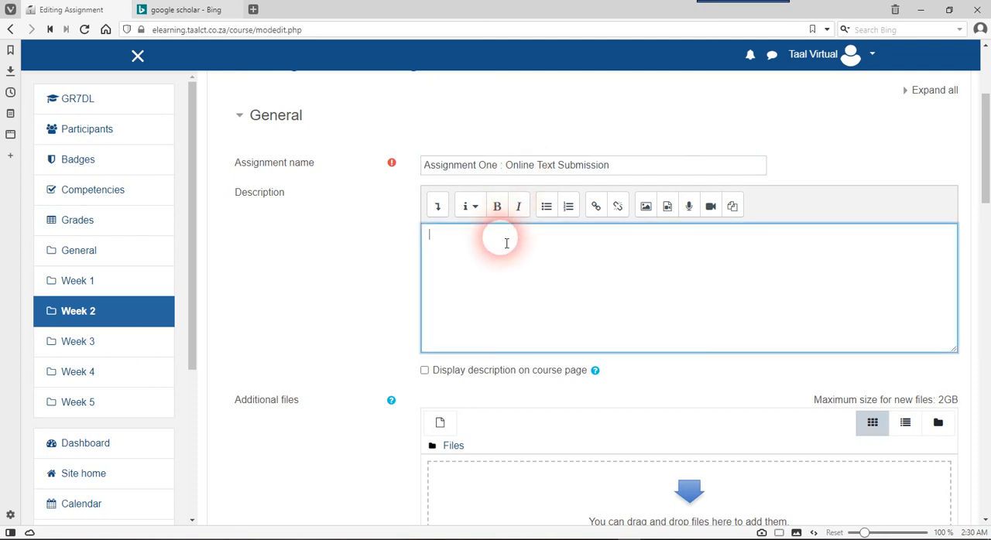
click(492, 257)
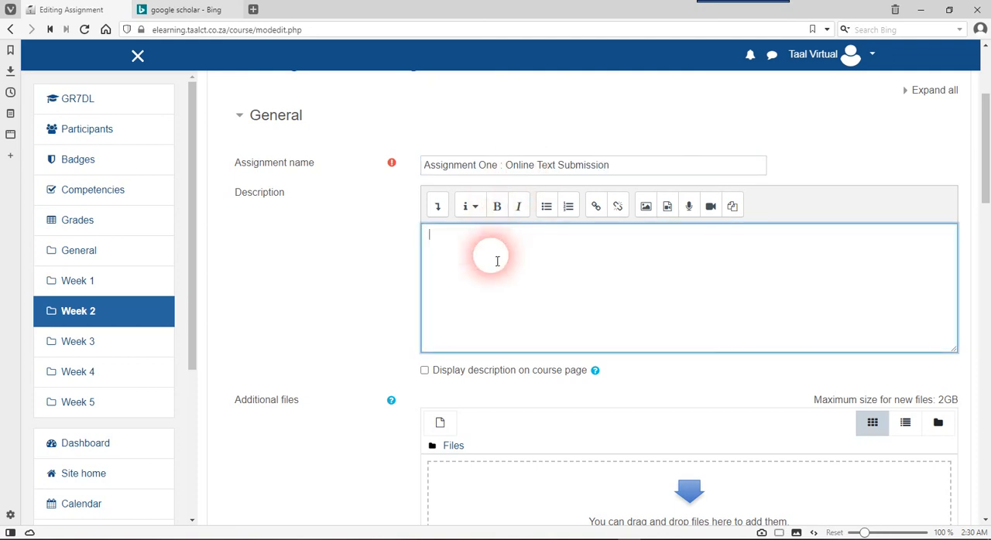
text(Answer the questions below)
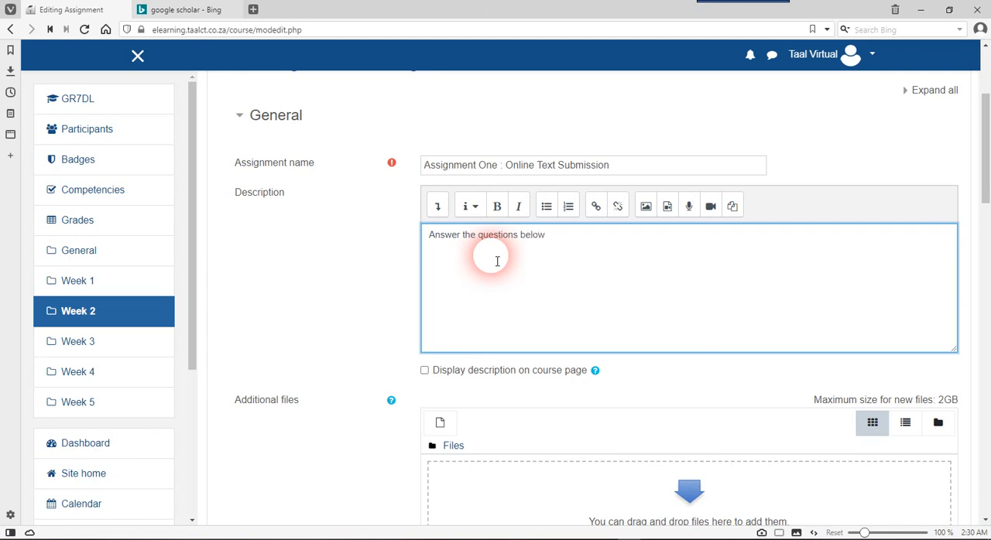
text(:)
scroll(497, 261, down, 1)
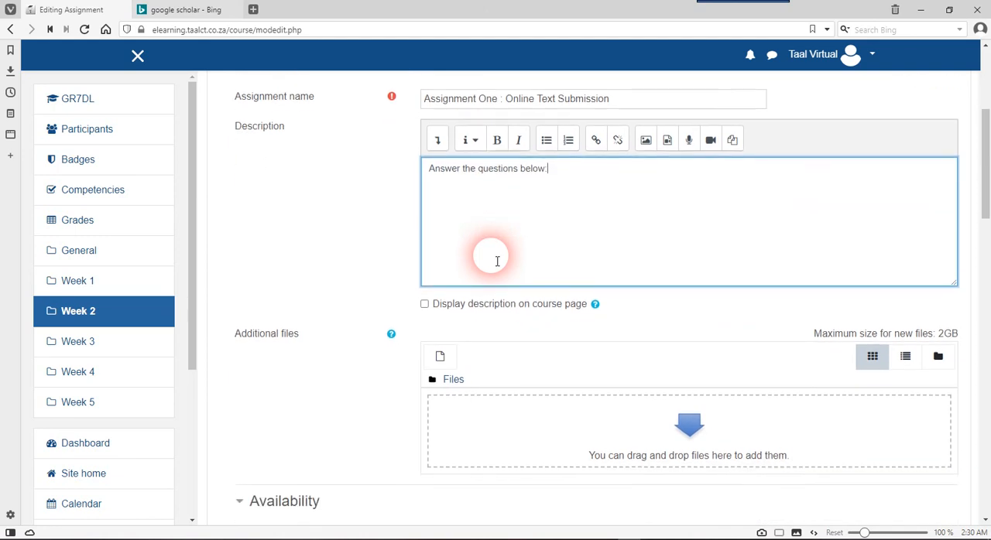
scroll(497, 260, up, 1)
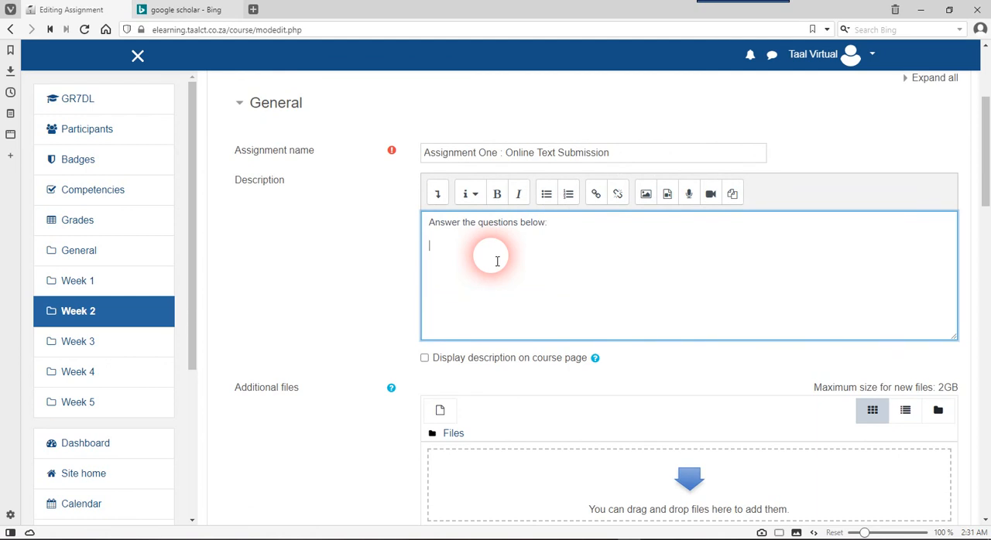
Add the question "1. Describe how an email works? [20]" on a new line of the description
key(Return)
text(1. Describe how an email works)
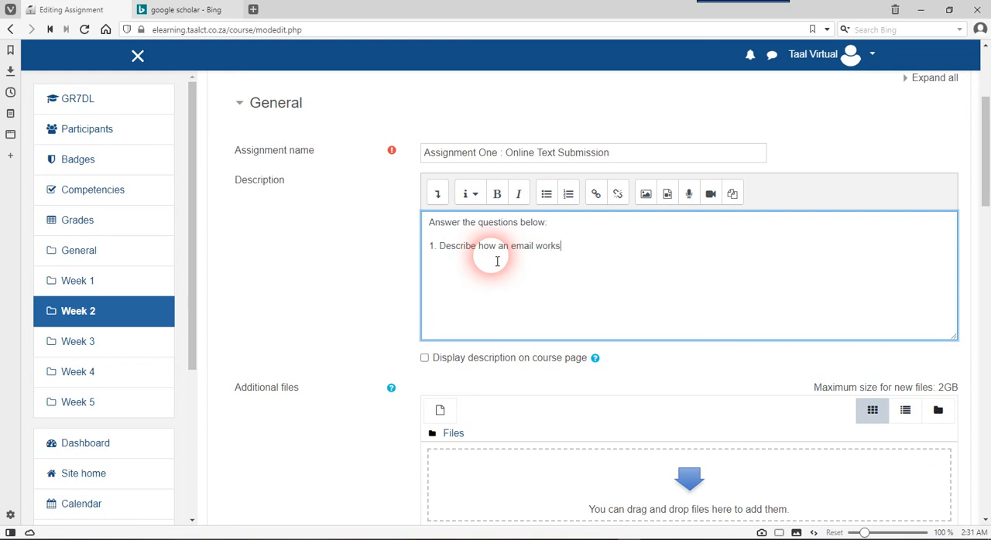
text(?)
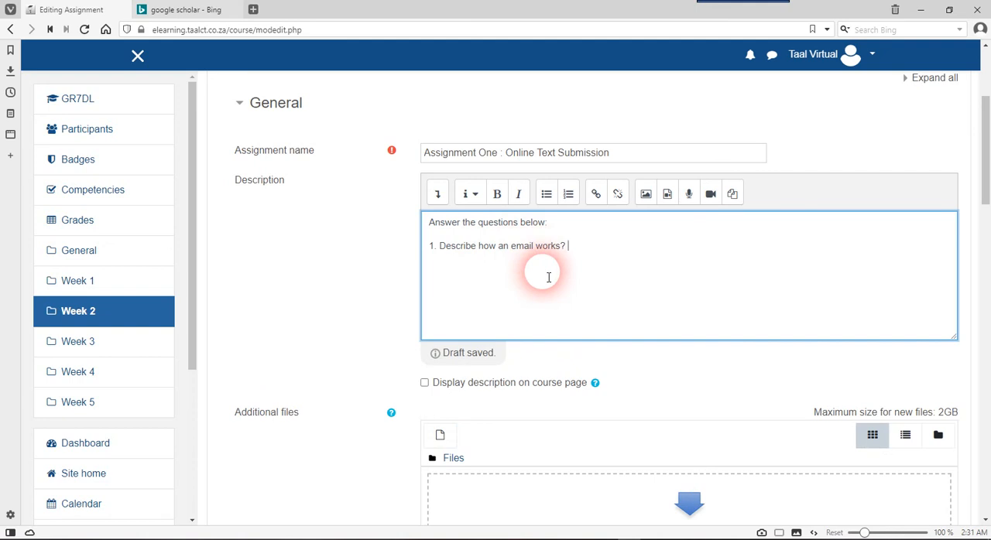
text([])
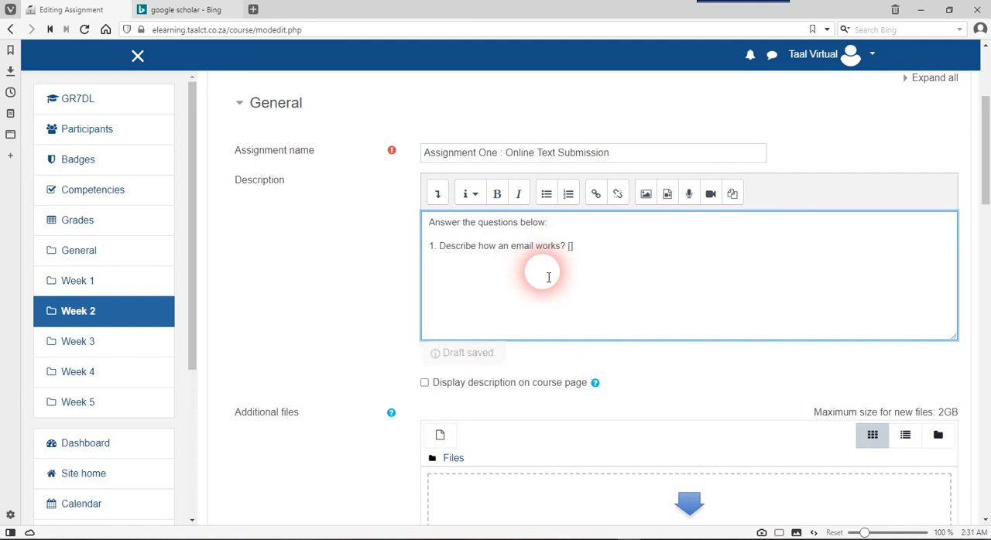
text(20)
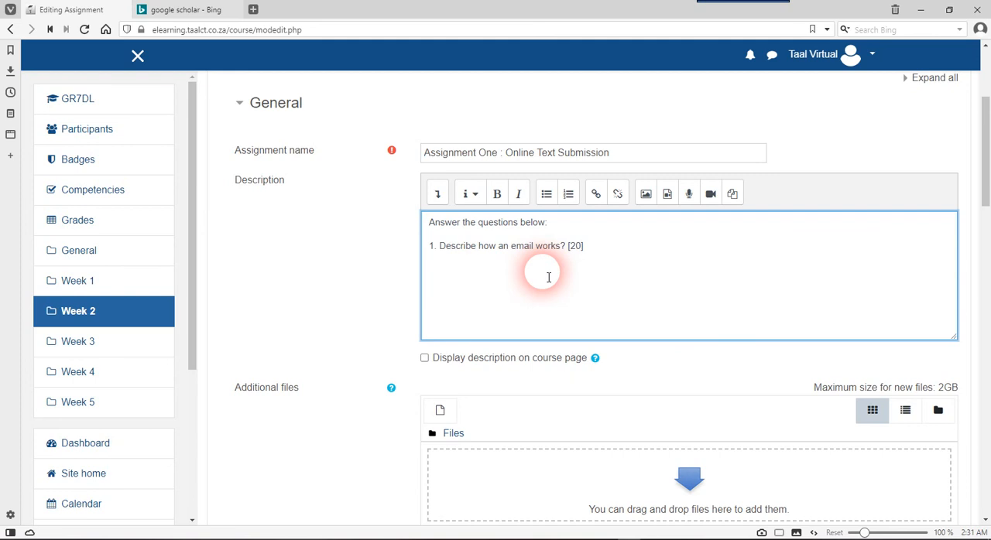
scroll(554, 352, down, 1)
click(547, 351)
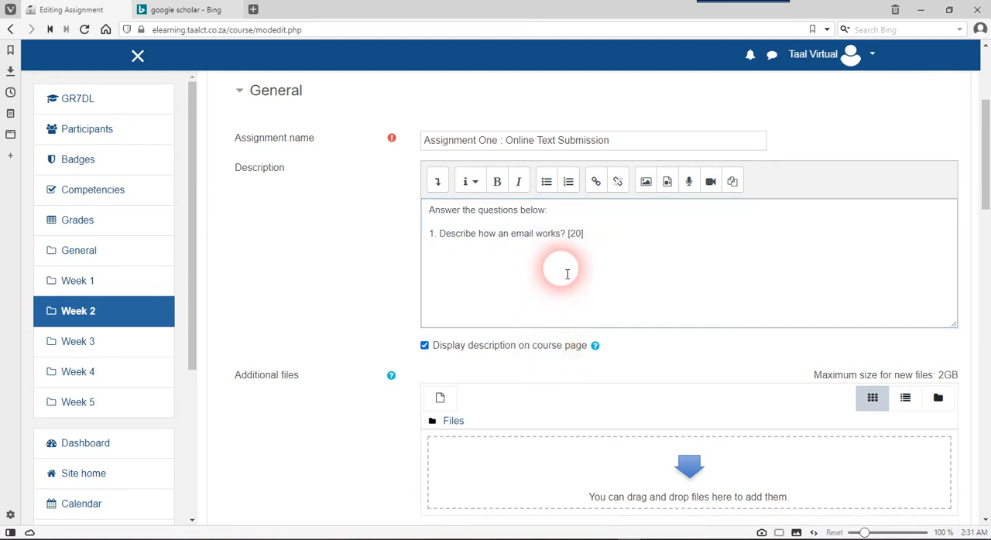
click(548, 350)
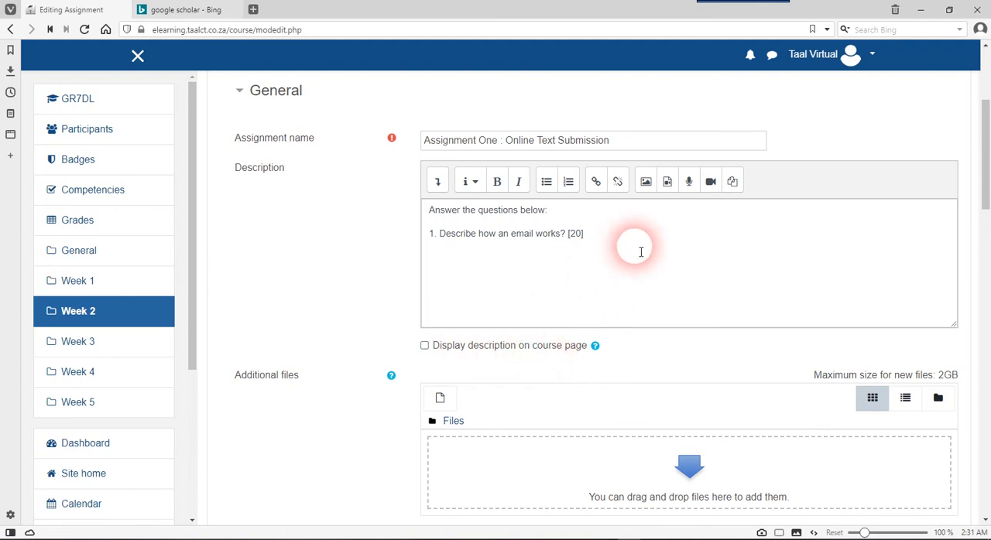
Correct "questions" to "question" in the opening line of the assignment description
scroll(640, 251, down, 1)
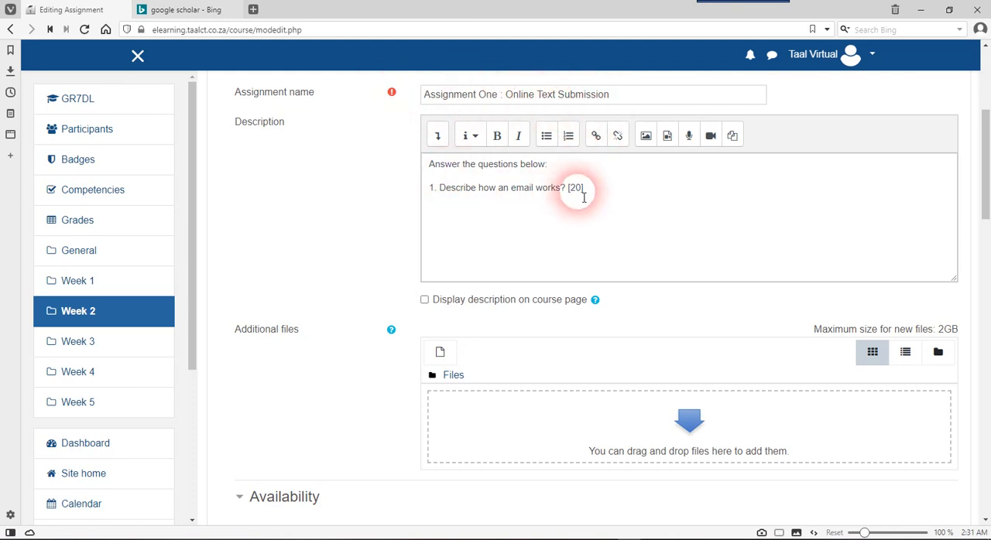
click(517, 165)
key(BackSpace)
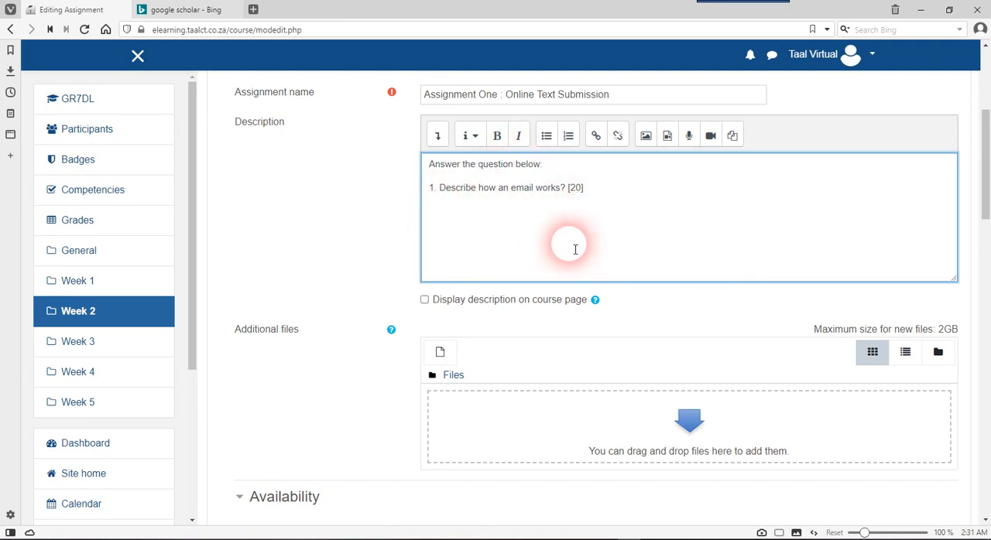
Review the assignment's Availability settings: submission start, due date, cut-off date and grading reminder
scroll(575, 247, down, 1)
scroll(575, 248, down, 4)
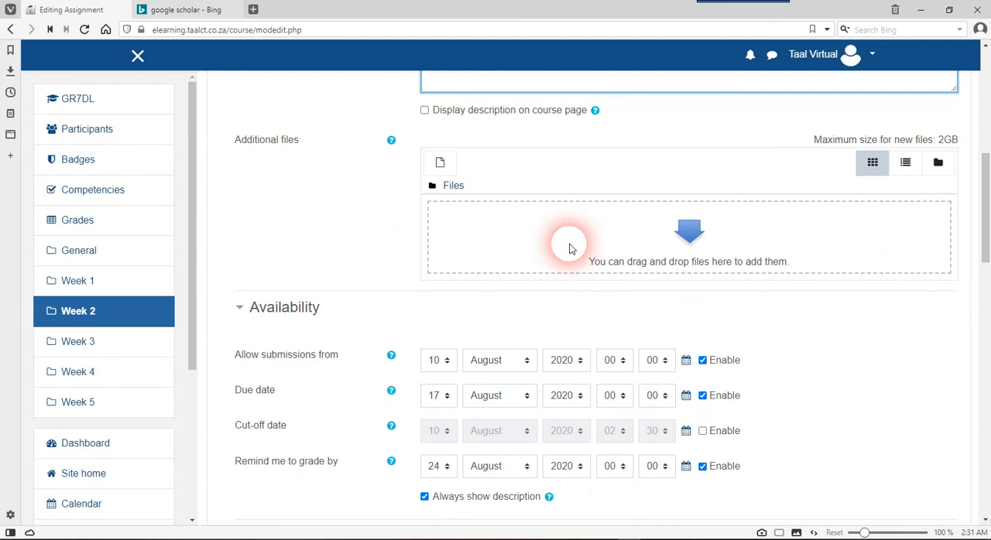
scroll(470, 179, up, 4)
click(593, 142)
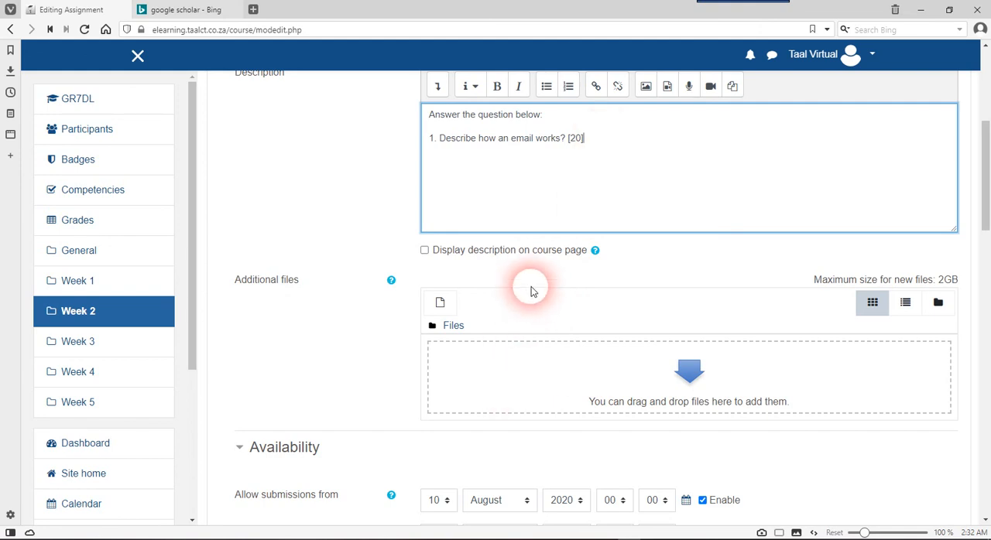
scroll(531, 291, down, 5)
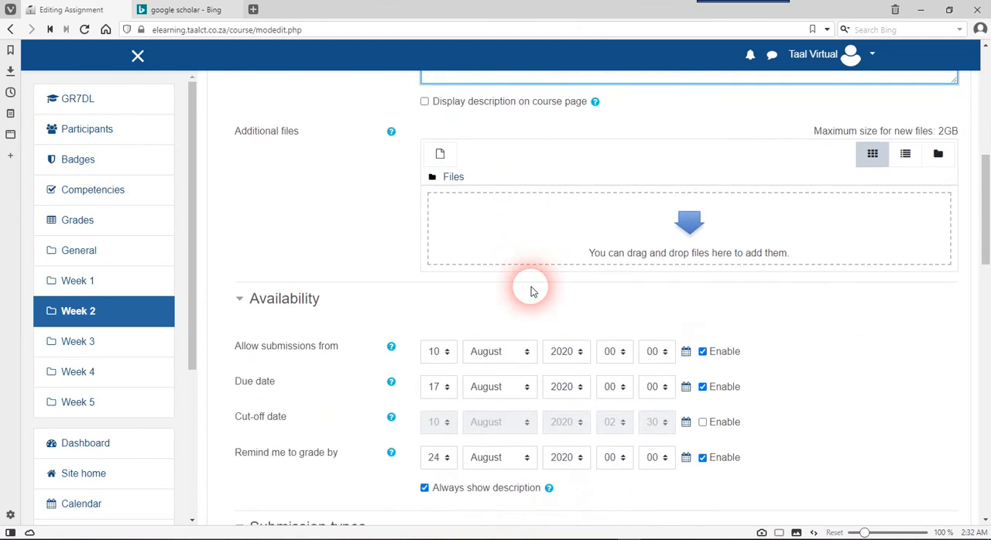
scroll(530, 290, down, 1)
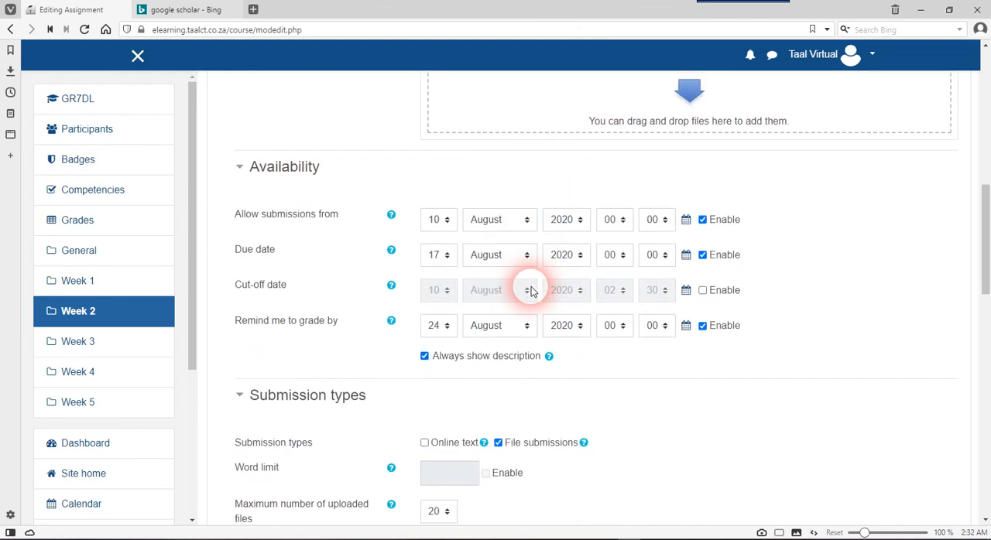
scroll(531, 291, down, 2)
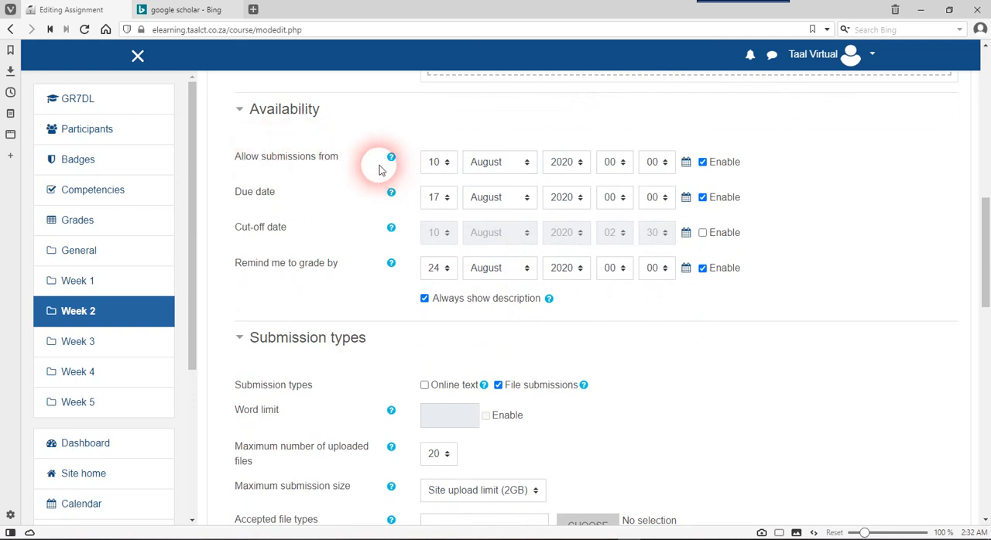
drag(339, 157, 231, 158)
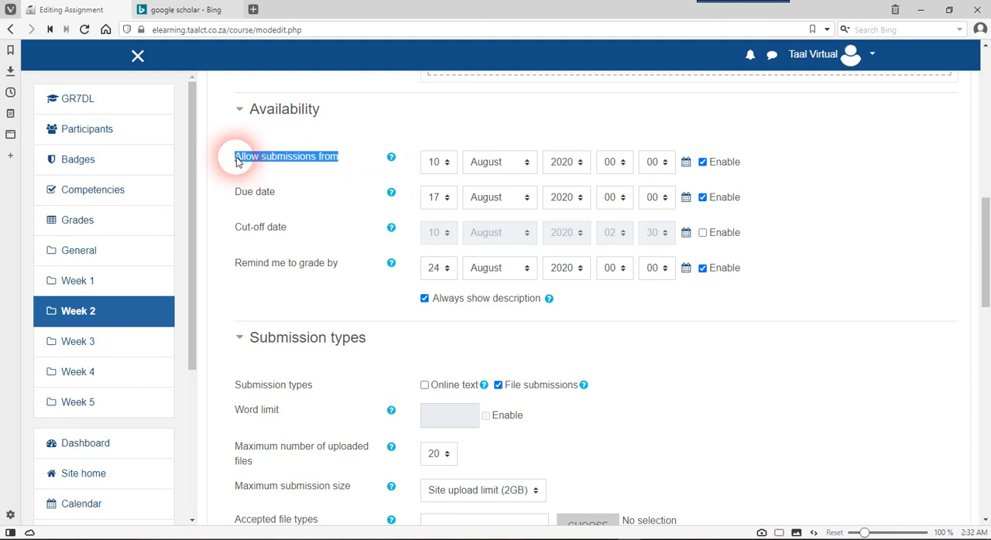
click(315, 161)
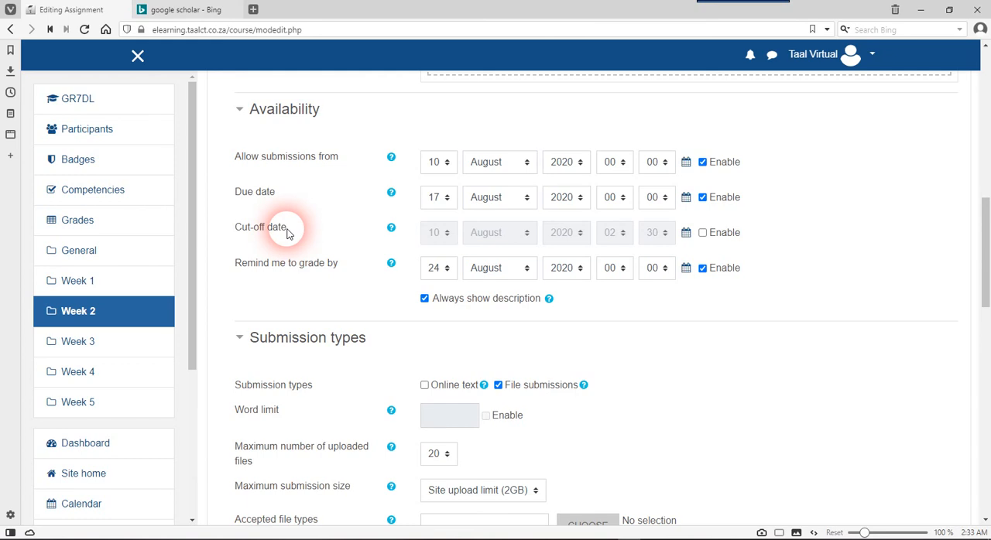
scroll(288, 229, down, 1)
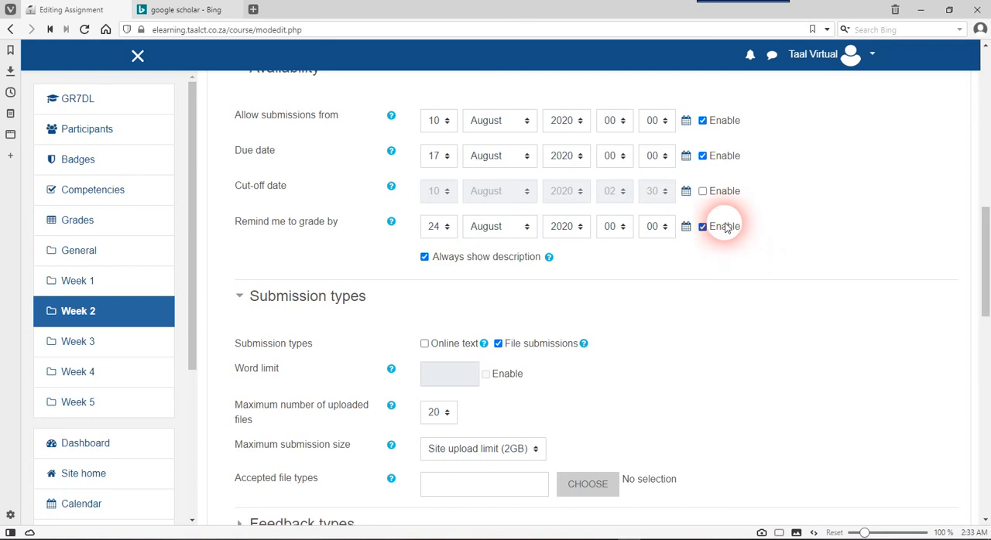
mouse_move(335, 224)
mouse_down()
mouse_move(236, 231)
mouse_move(343, 235)
mouse_up()
click(343, 234)
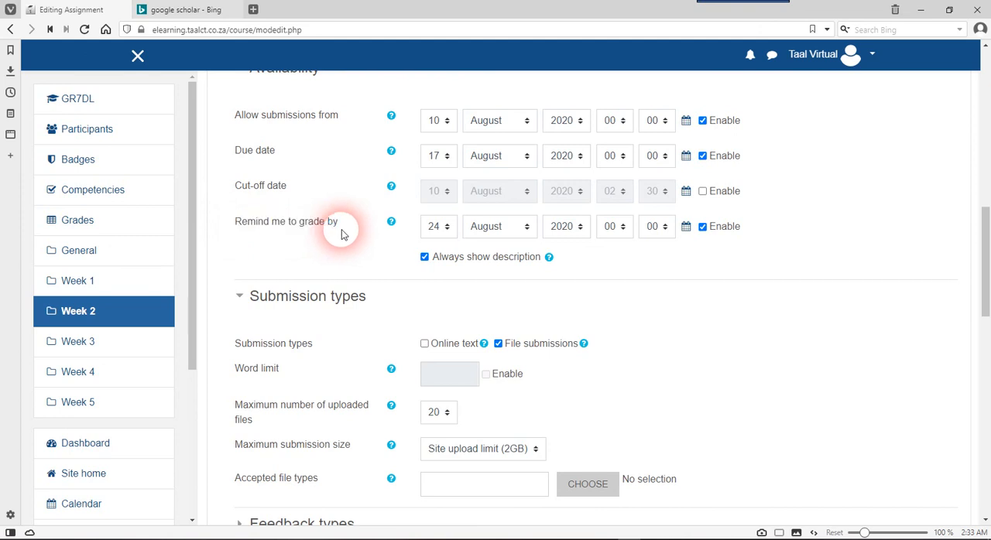
drag(333, 223, 228, 221)
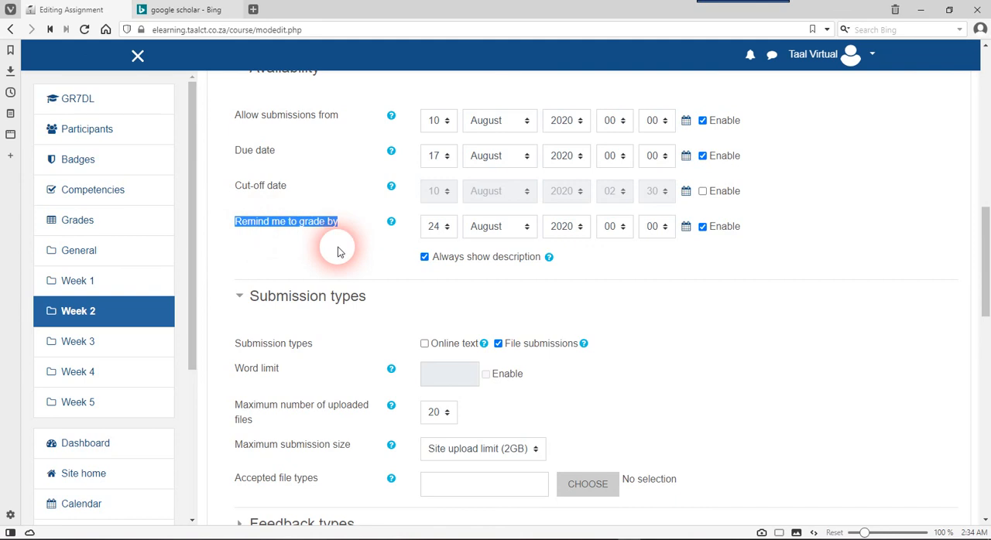
scroll(337, 251, up, 1)
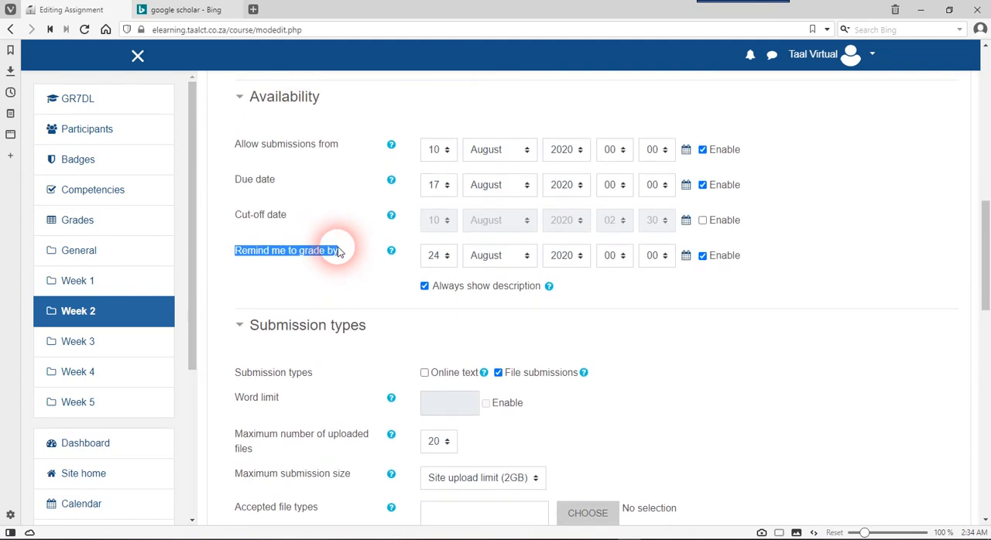
click(337, 252)
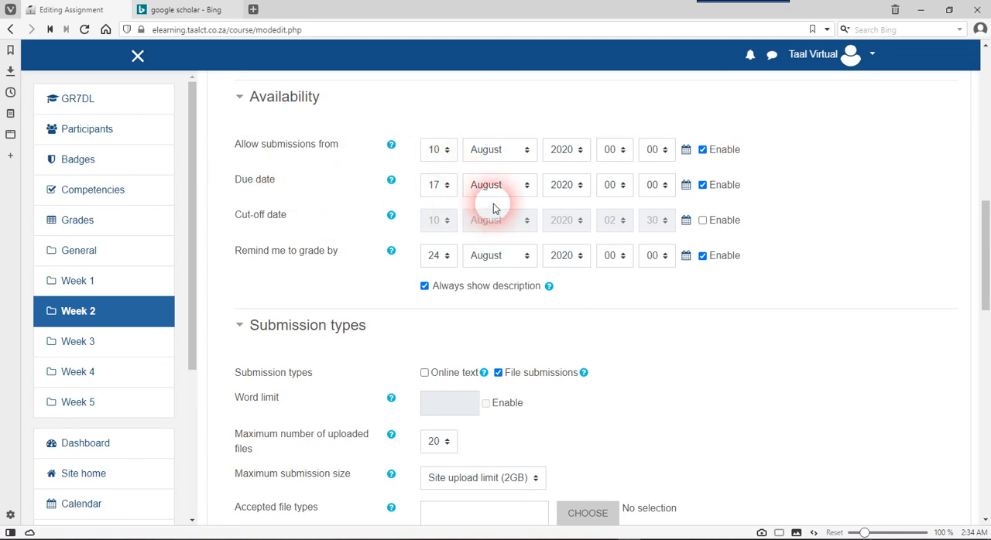
Set the day of the assignment's due date to 15, keeping August as the month
click(438, 186)
click(438, 186)
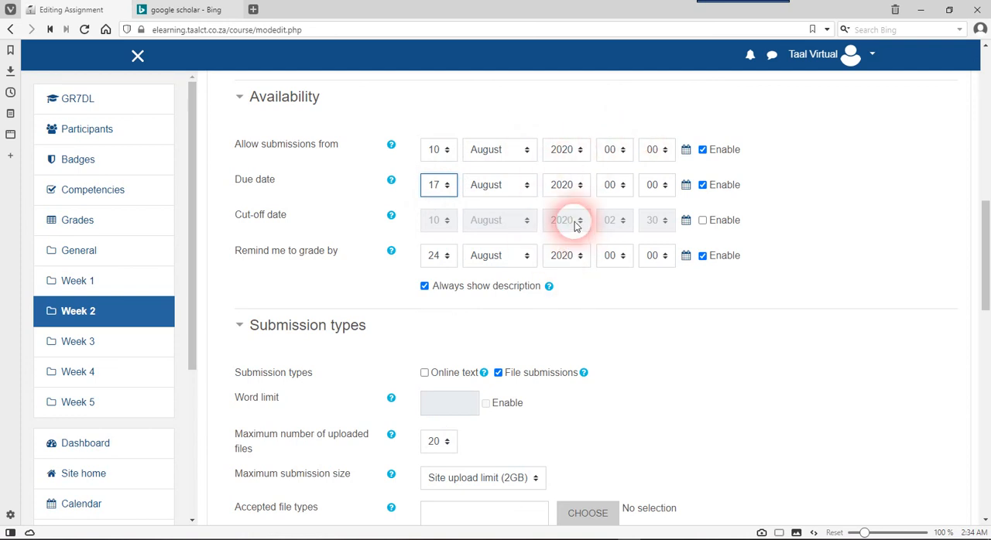
click(438, 187)
click(437, 190)
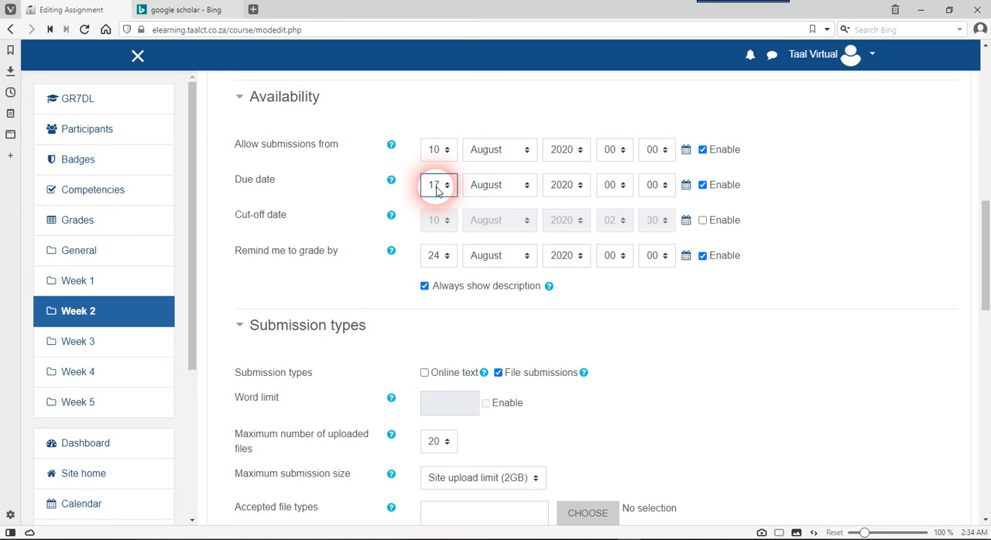
click(437, 188)
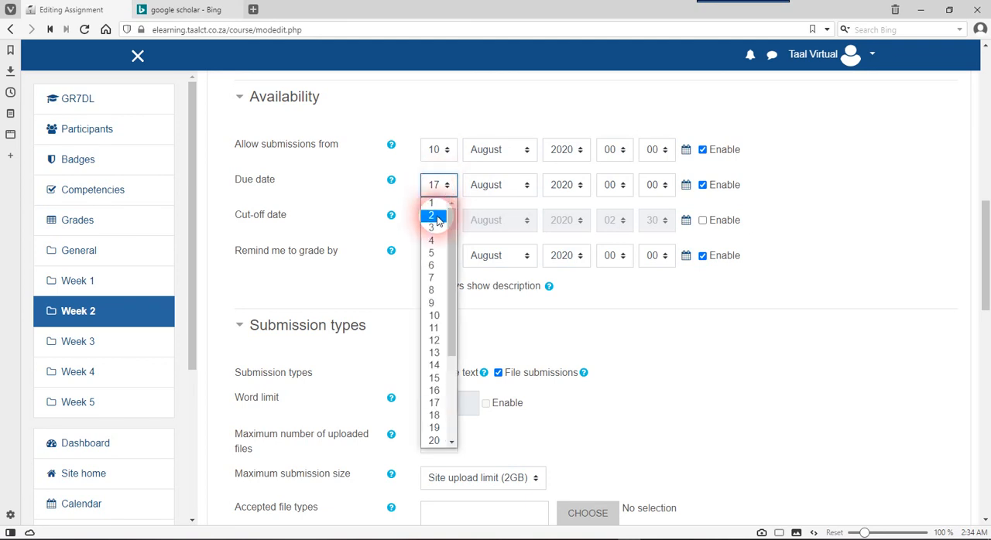
click(434, 378)
click(509, 189)
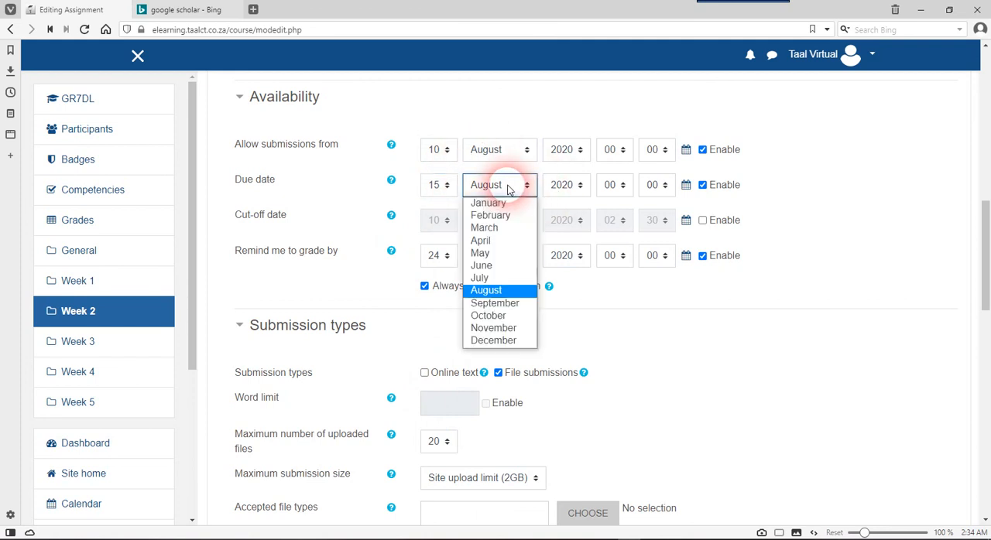
click(508, 190)
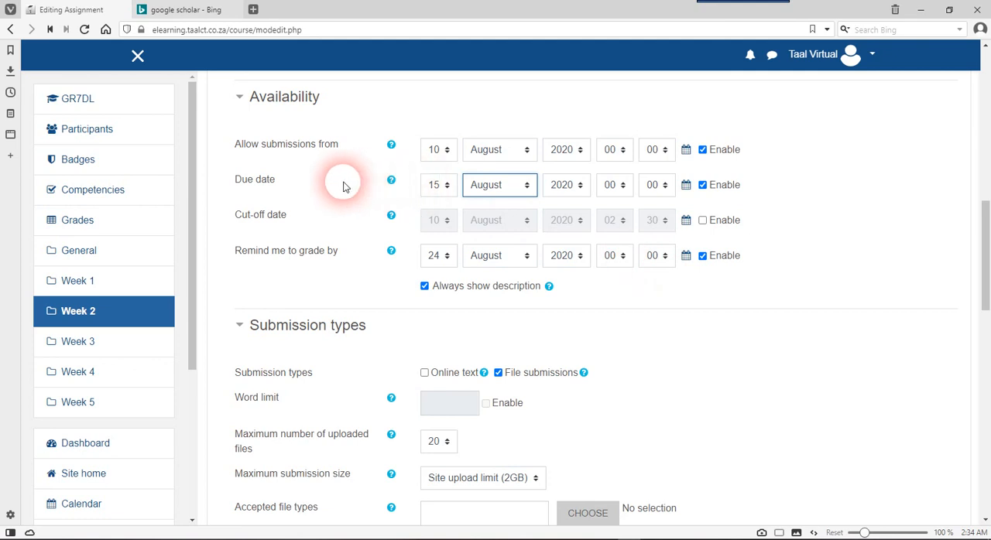
drag(235, 178, 277, 184)
click(283, 185)
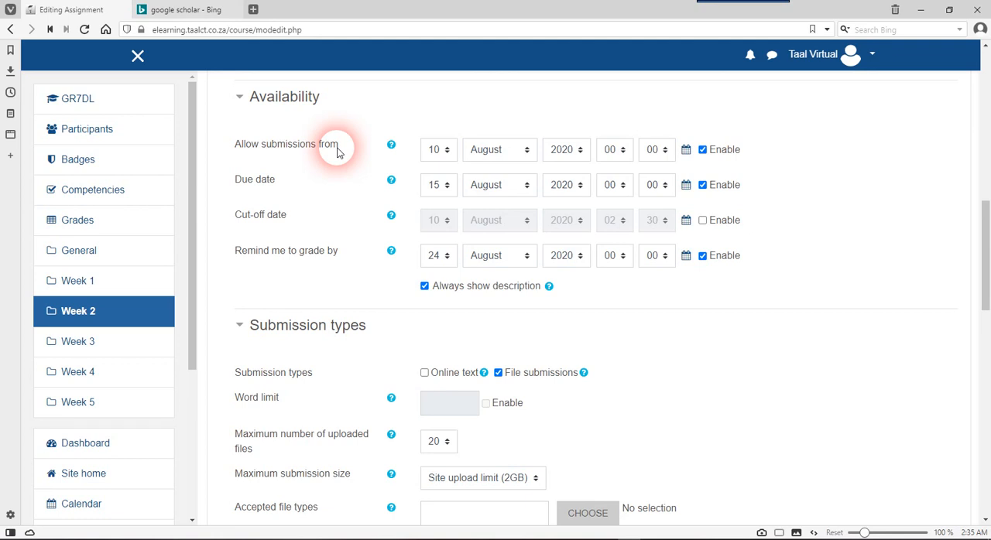
drag(338, 151, 227, 148)
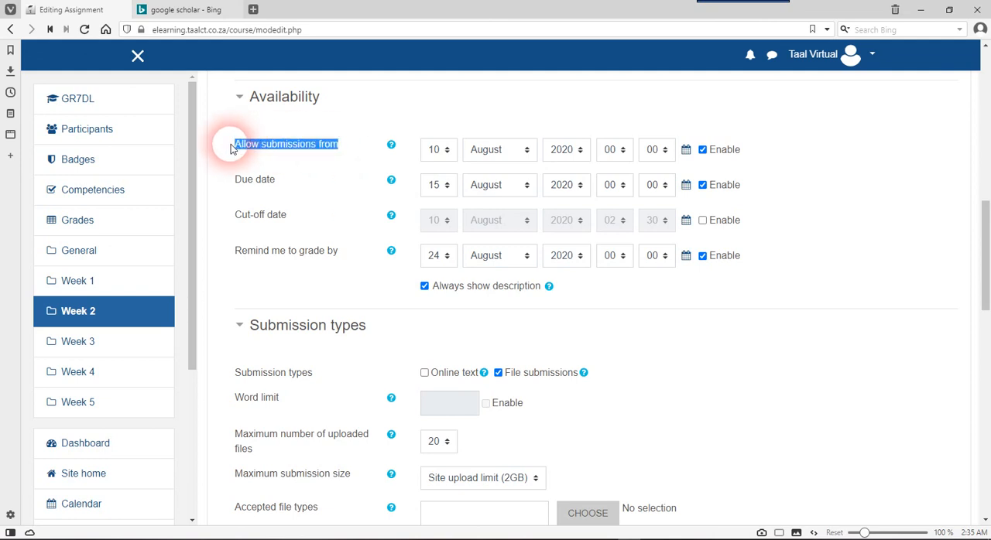
click(311, 158)
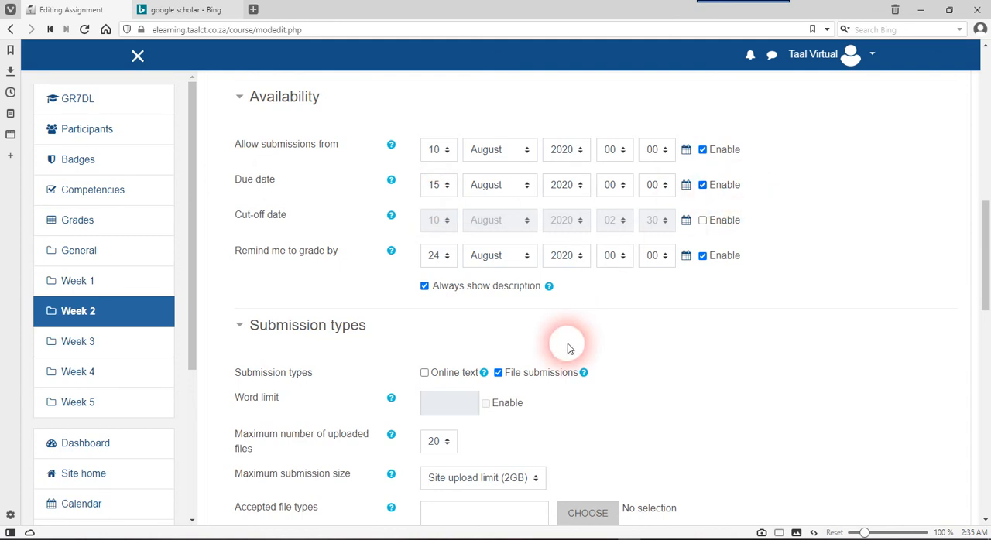
Set the assignment's submission type to online text, with file submissions disabled
scroll(568, 348, down, 3)
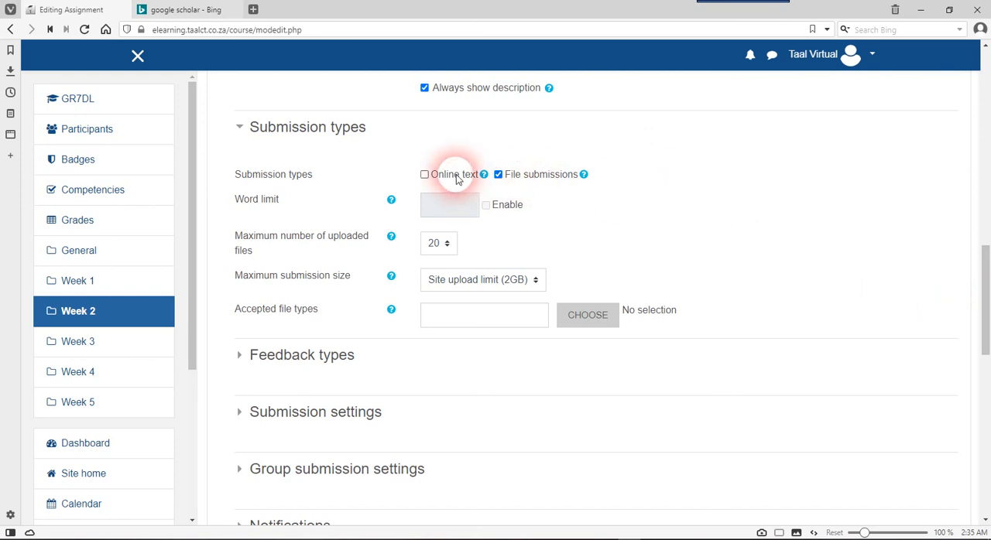
click(498, 175)
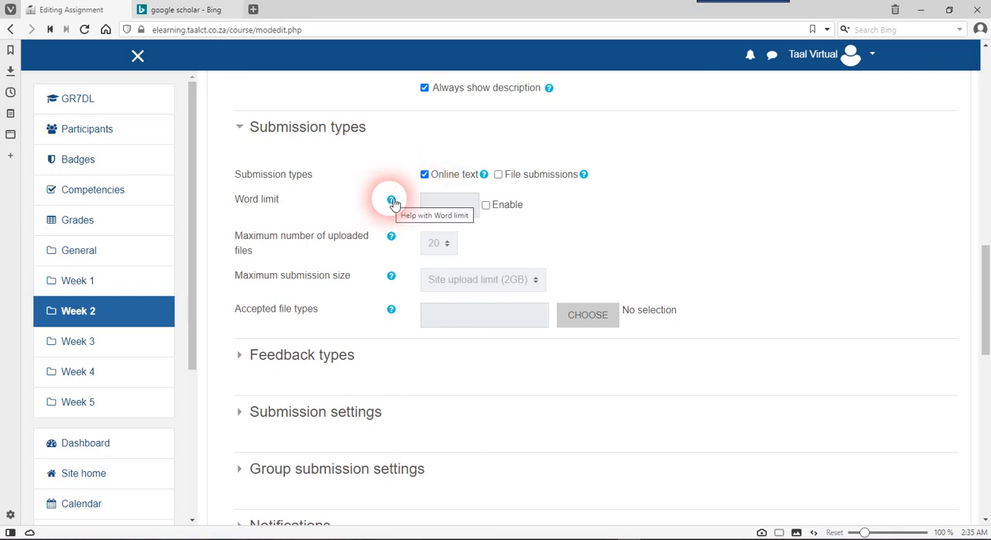
Try a word limit of 500 on the online text submission, leaving the limit disabled
click(487, 206)
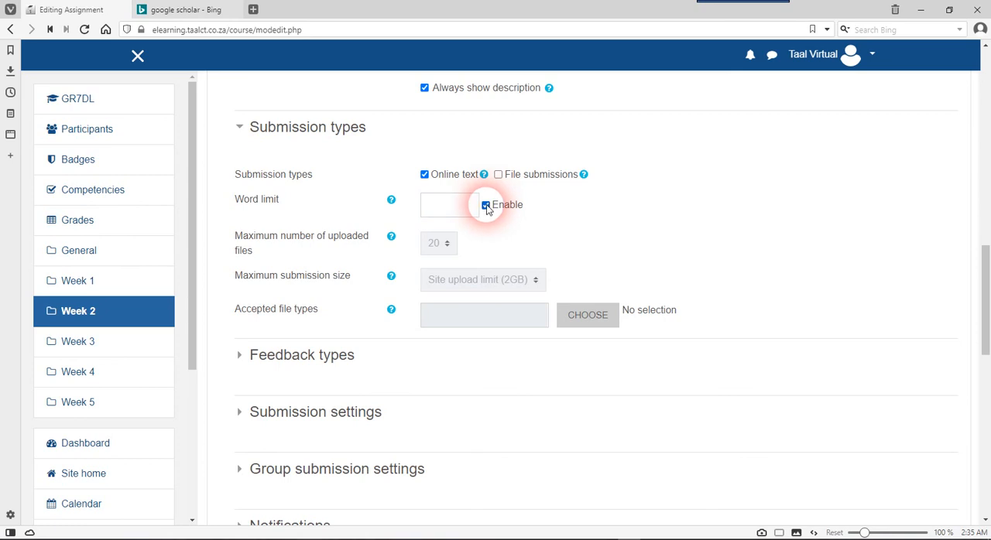
click(449, 205)
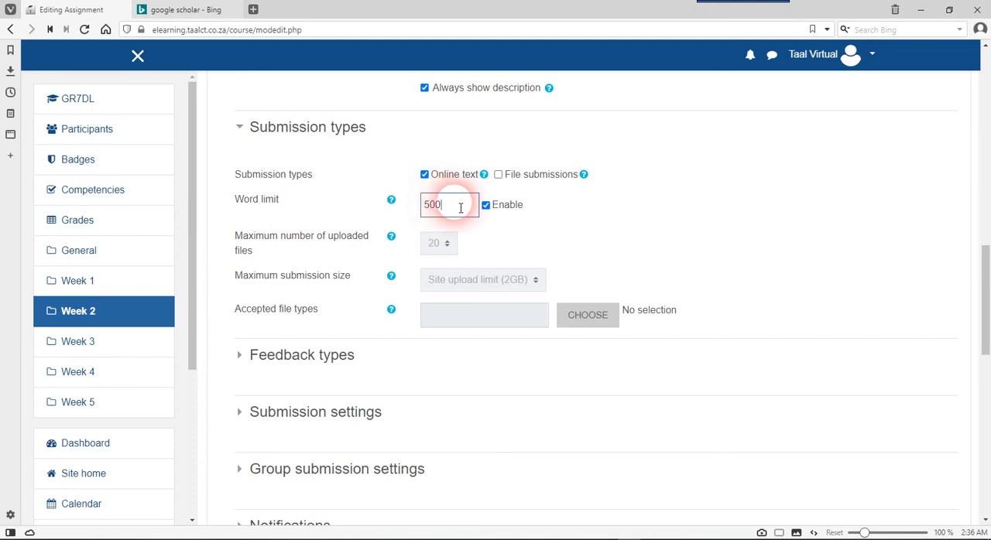
click(485, 206)
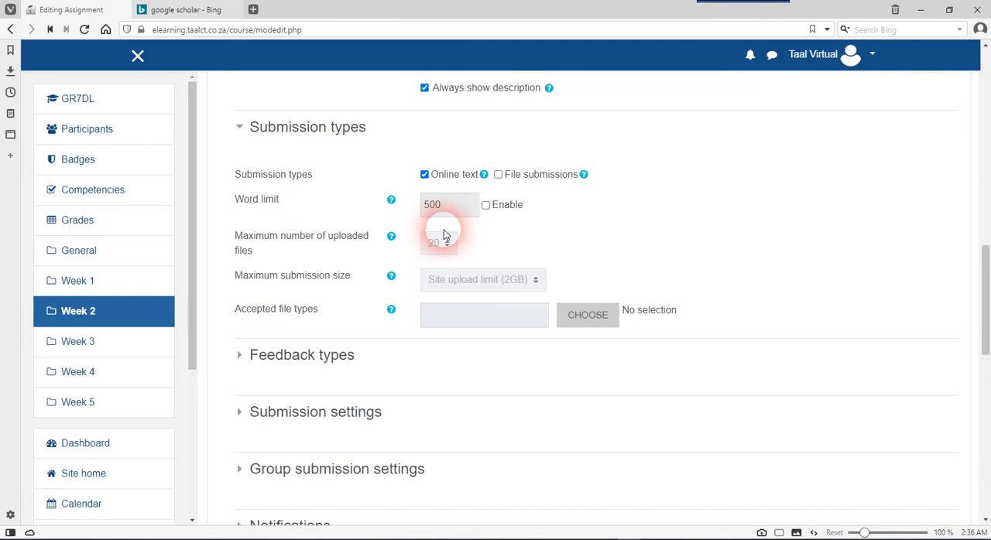
click(485, 205)
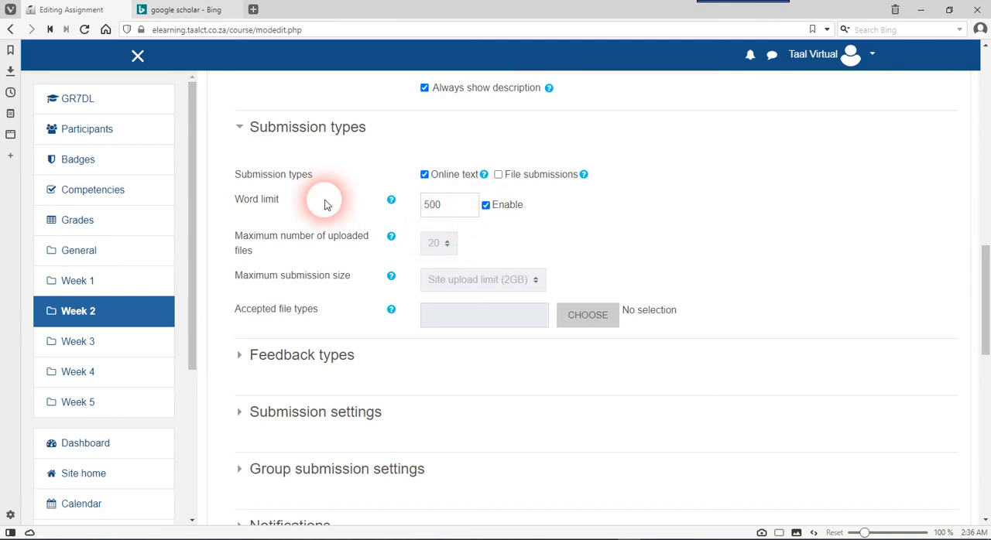
click(488, 209)
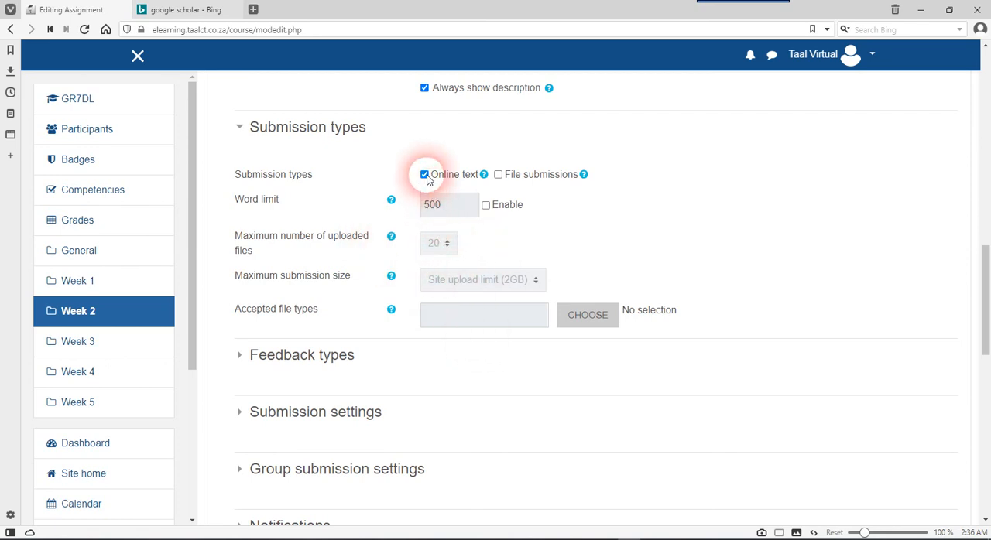
Temporarily switch to file submissions to examine the file count, submission size and accepted file type options, returning to online text only
click(499, 175)
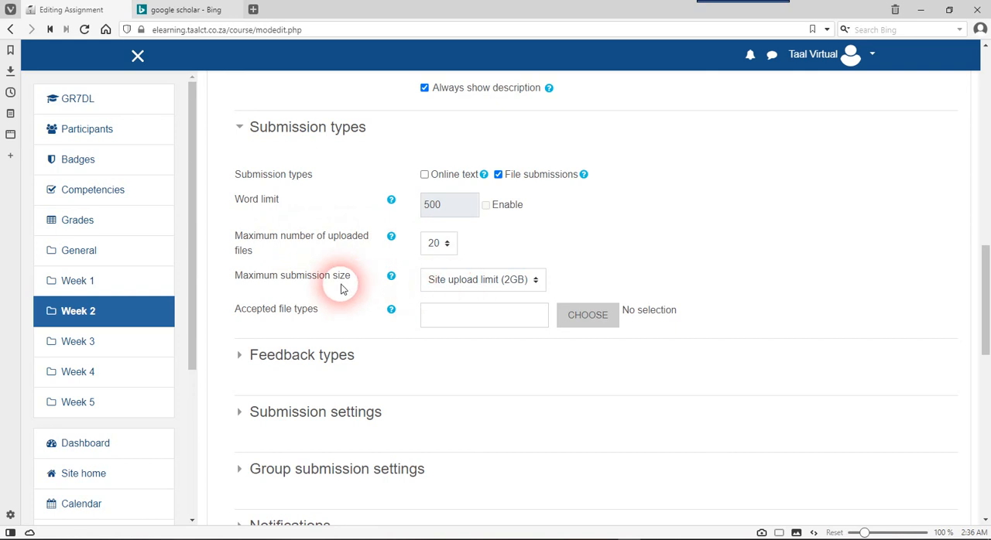
click(471, 310)
click(436, 243)
click(436, 243)
click(470, 282)
click(470, 282)
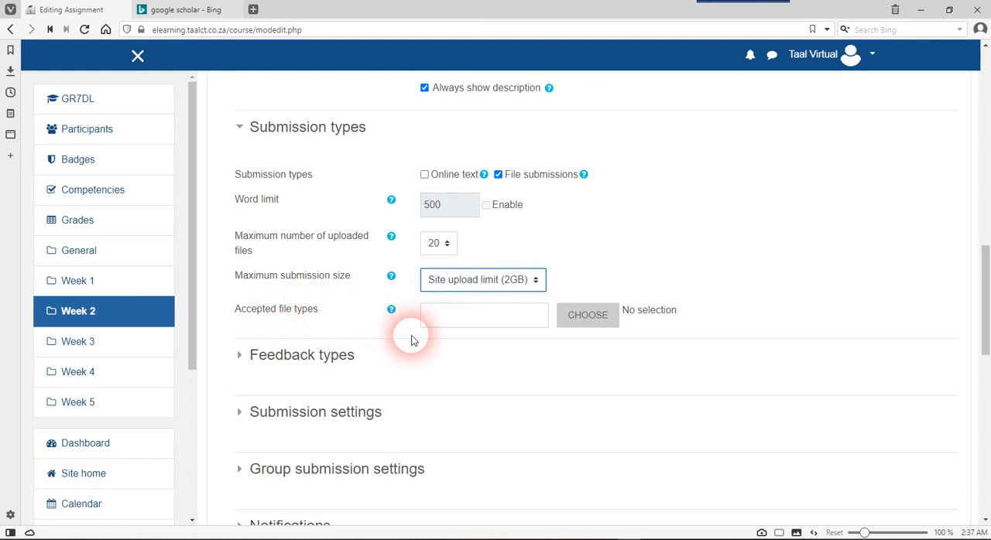
click(482, 325)
click(663, 259)
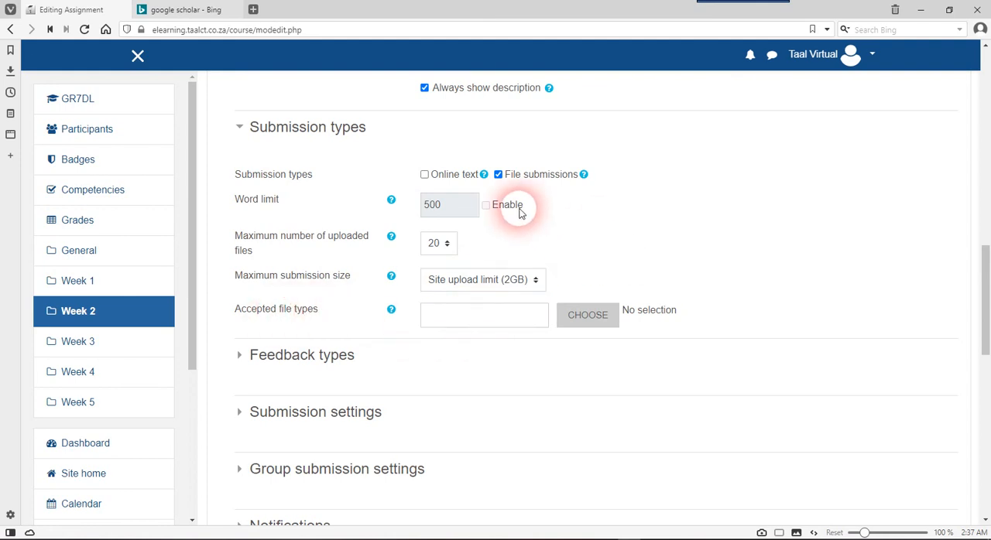
click(507, 178)
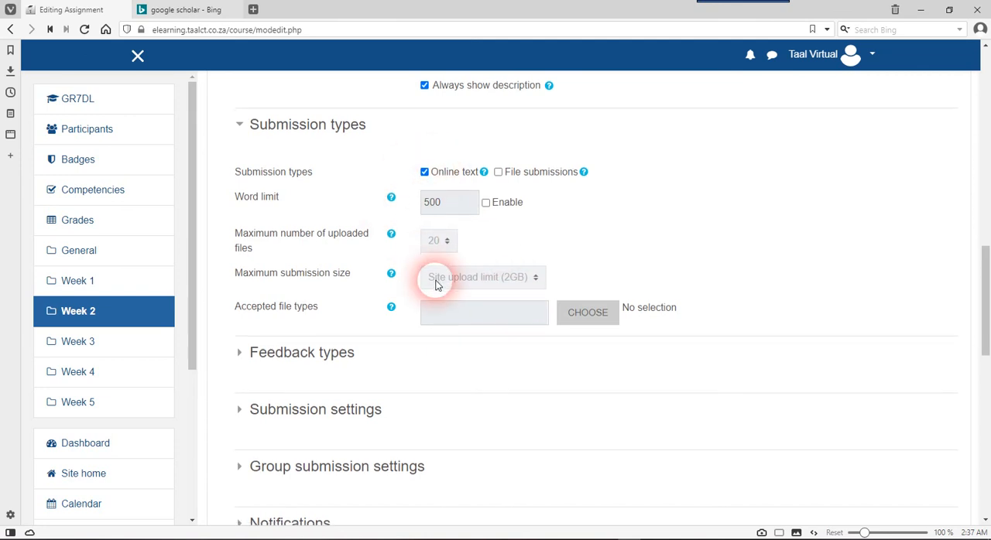
Expand the Feedback types section and review the available feedback options and inline comment setting
scroll(436, 281, down, 1)
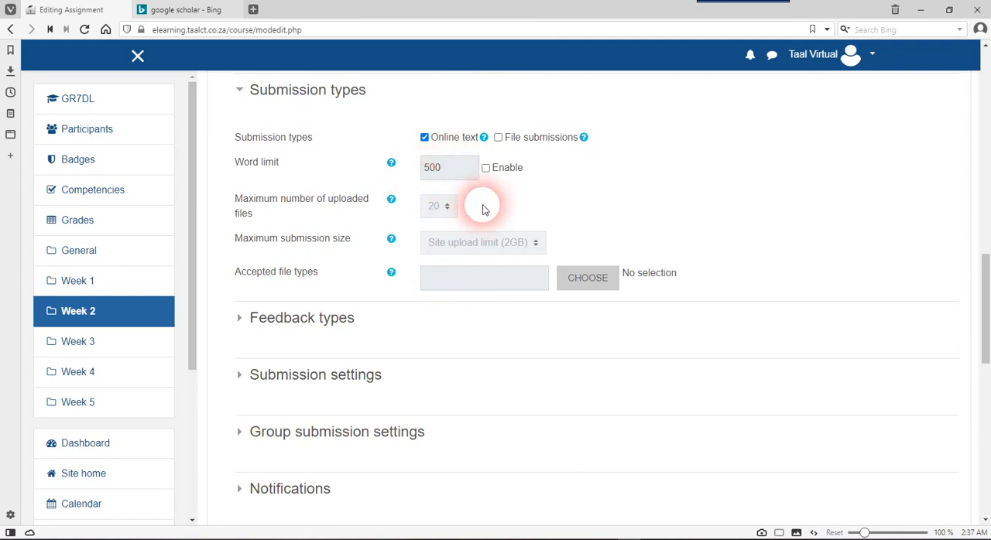
scroll(499, 230, down, 3)
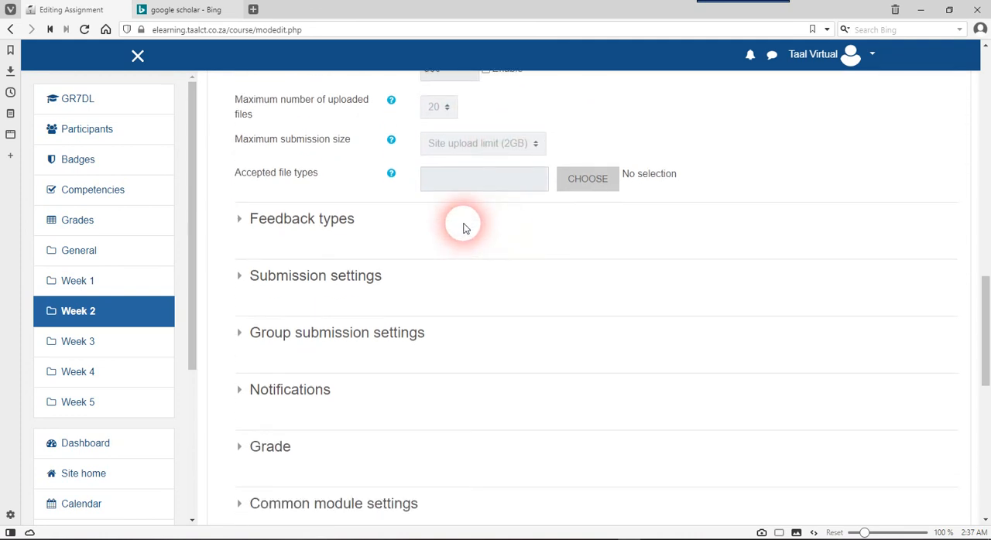
scroll(464, 225, up, 5)
scroll(464, 226, down, 3)
scroll(464, 227, down, 4)
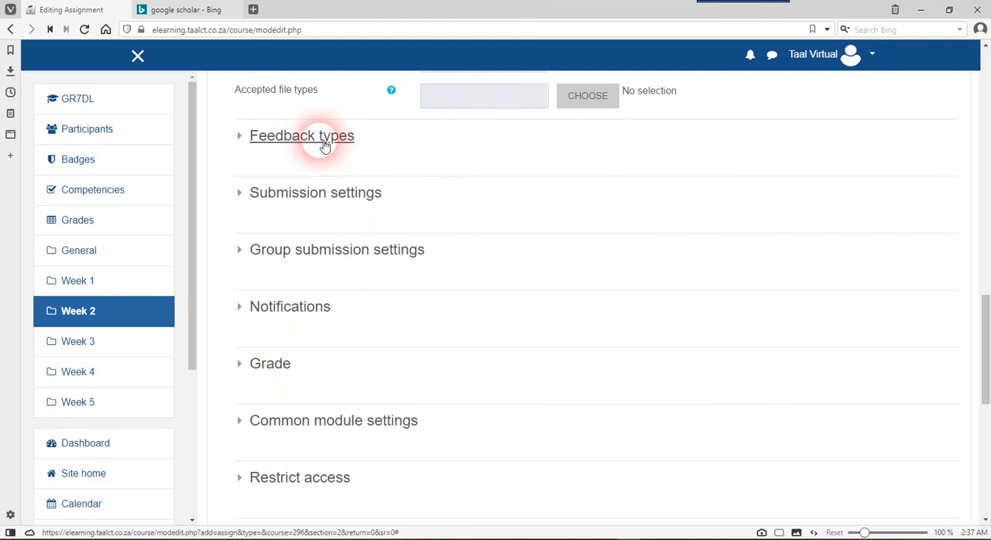
click(325, 145)
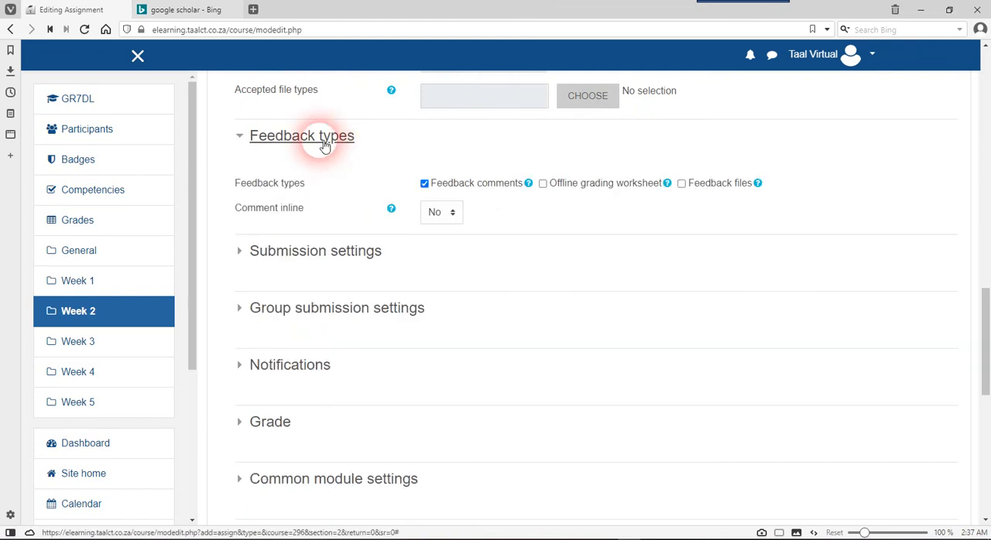
scroll(534, 236, up, 1)
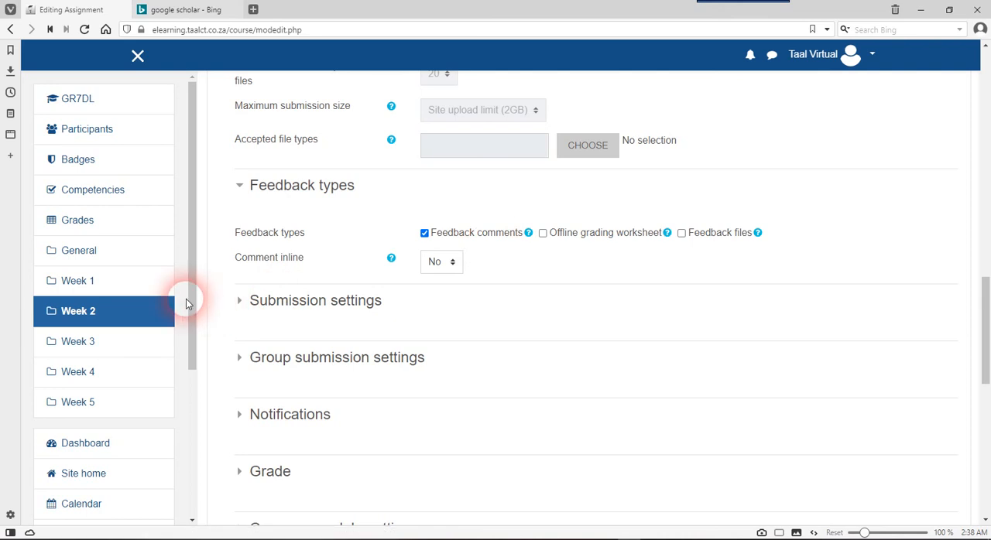
drag(190, 298, 186, 462)
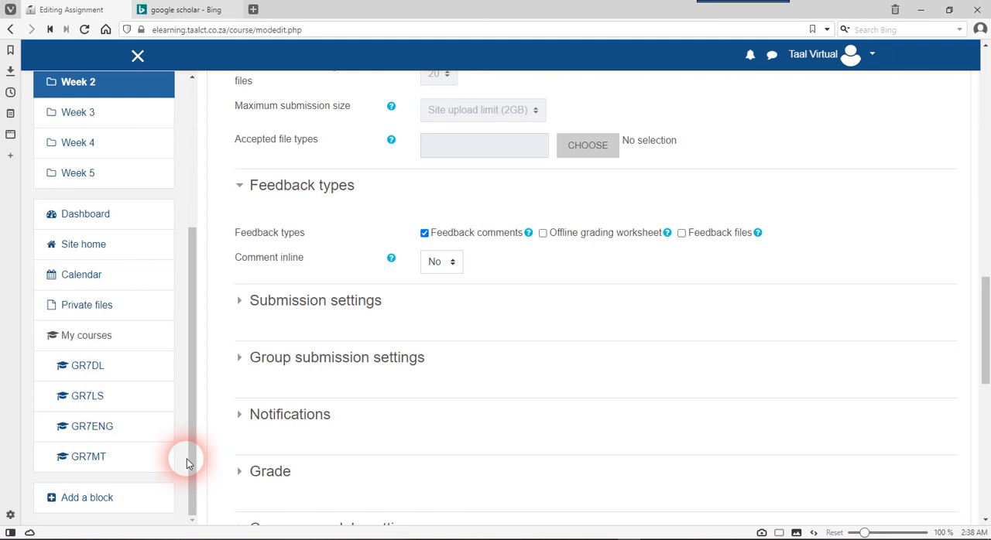
mouse_move(186, 459)
mouse_down()
mouse_move(194, 288)
mouse_move(192, 468)
mouse_up()
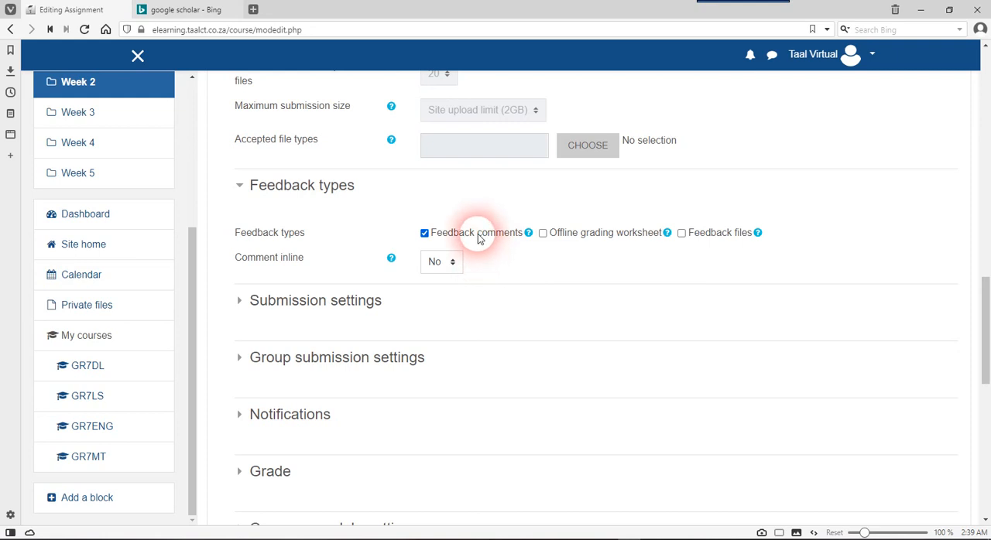
Expand the Submission settings section, review the submit button, statement and attempt options, and collapse it again
scroll(475, 234, down, 2)
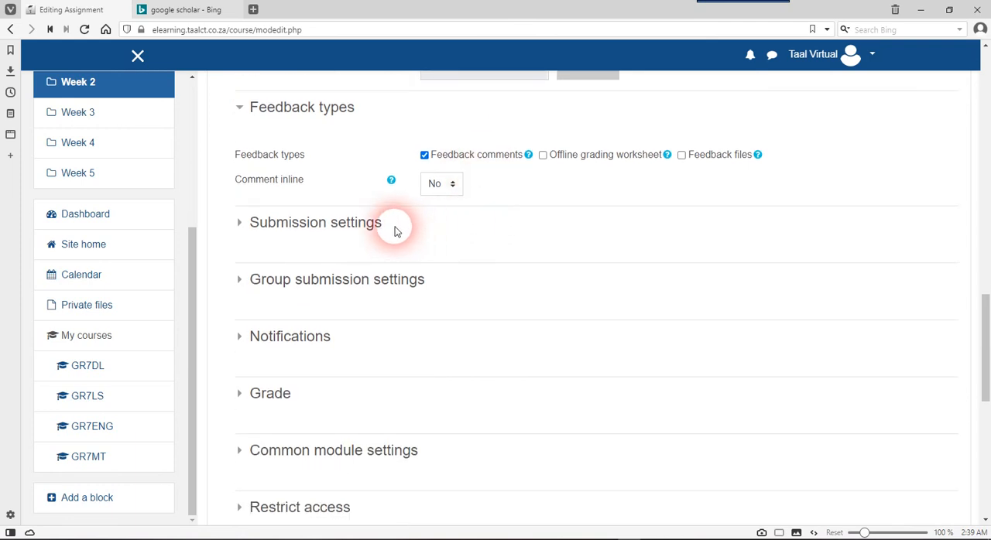
click(357, 227)
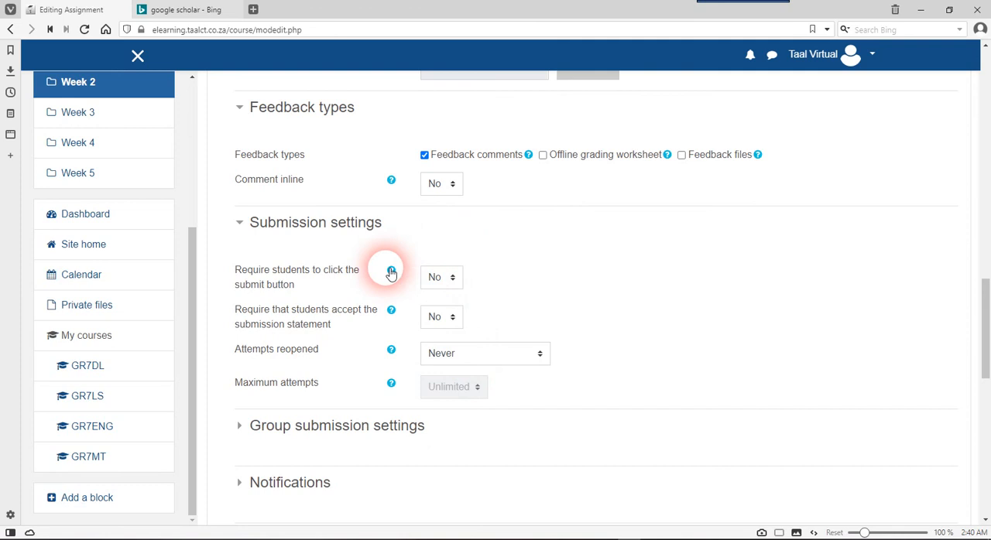
click(320, 224)
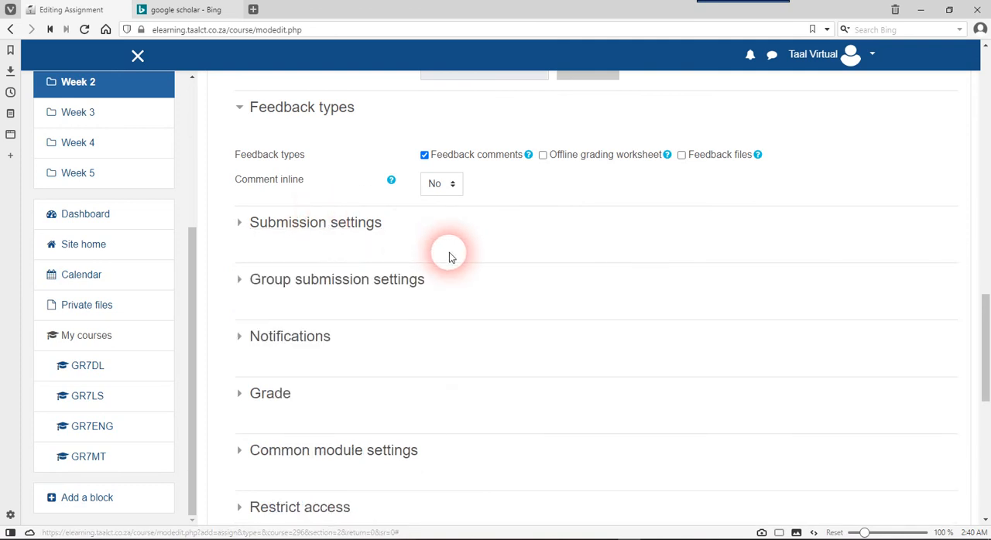
Review the whole assignment form: name, description, additional files, availability dates, submission types, feedback types and the remaining collapsed sections
scroll(535, 219, up, 2)
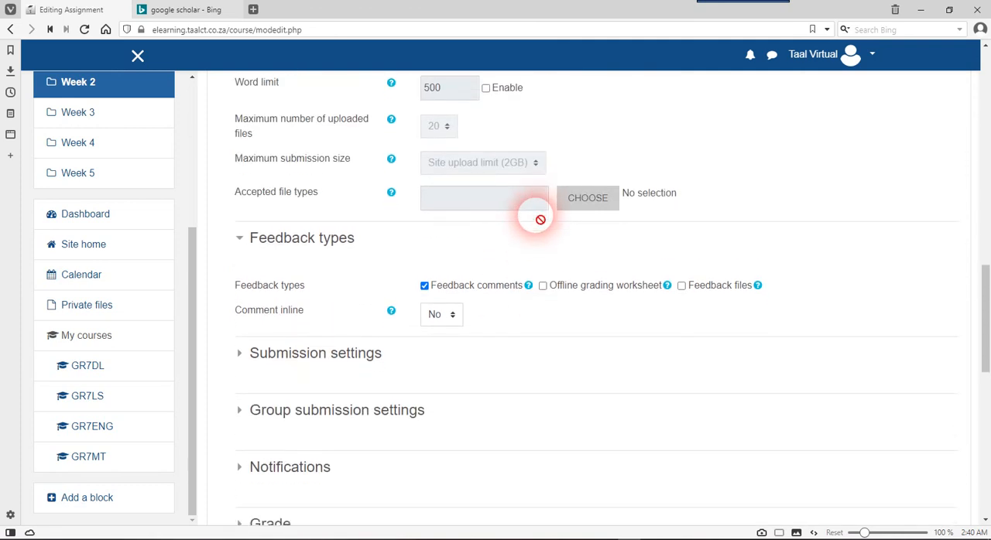
scroll(538, 220, down, 3)
scroll(537, 220, down, 4)
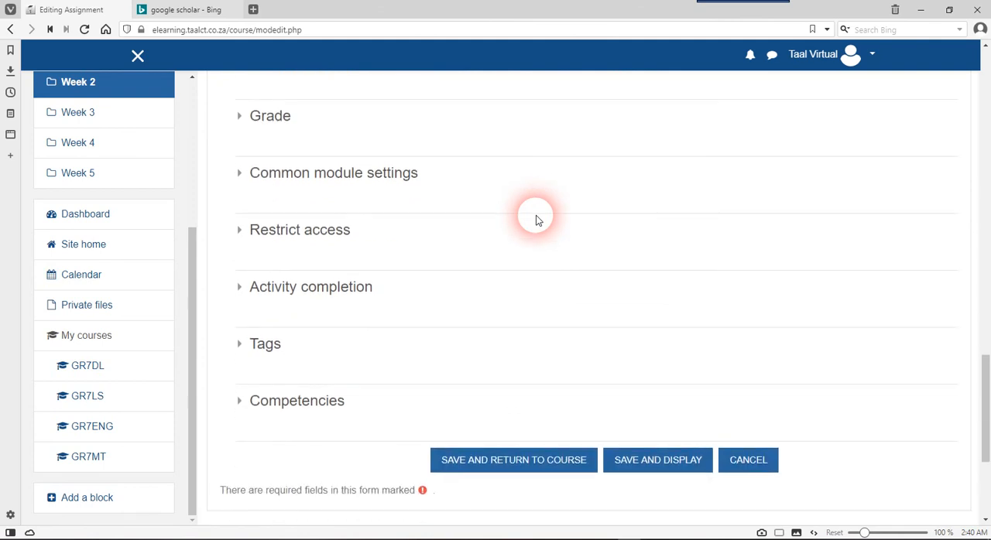
scroll(536, 219, up, 2)
scroll(536, 219, down, 2)
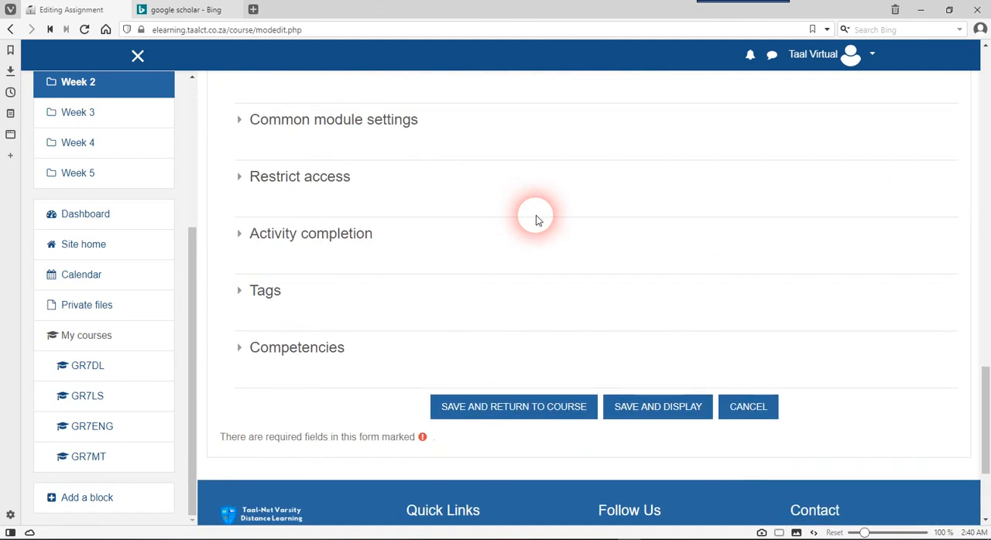
scroll(536, 220, up, 12)
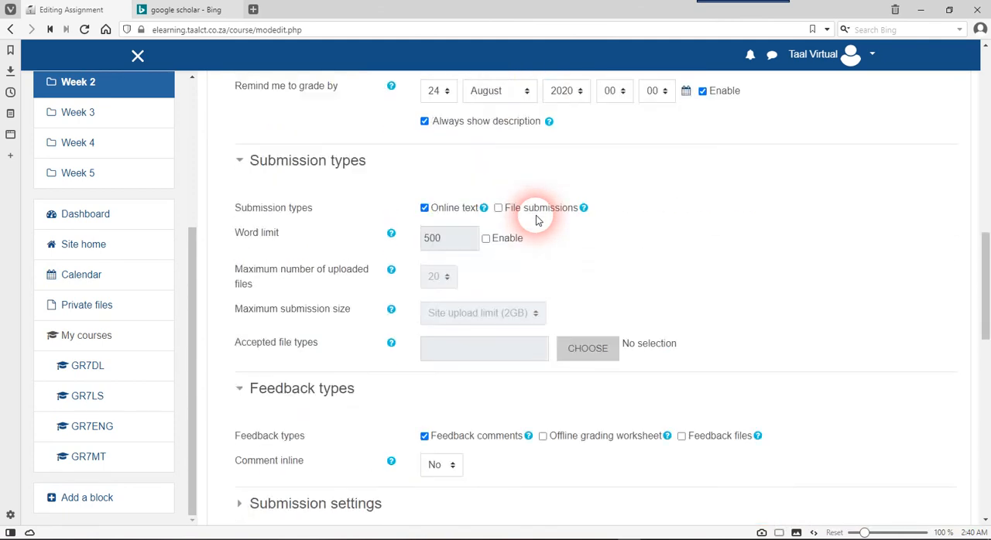
scroll(536, 220, up, 6)
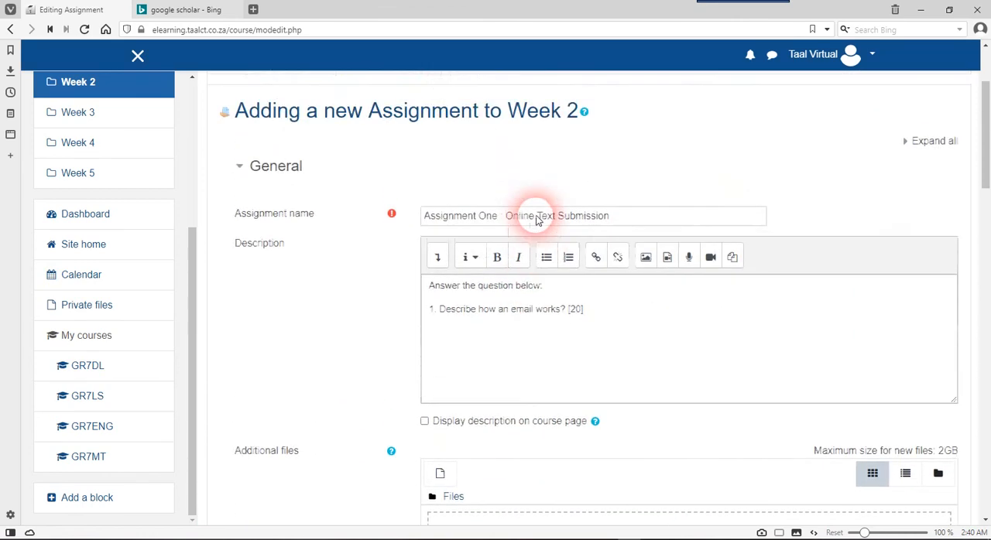
scroll(536, 217, down, 1)
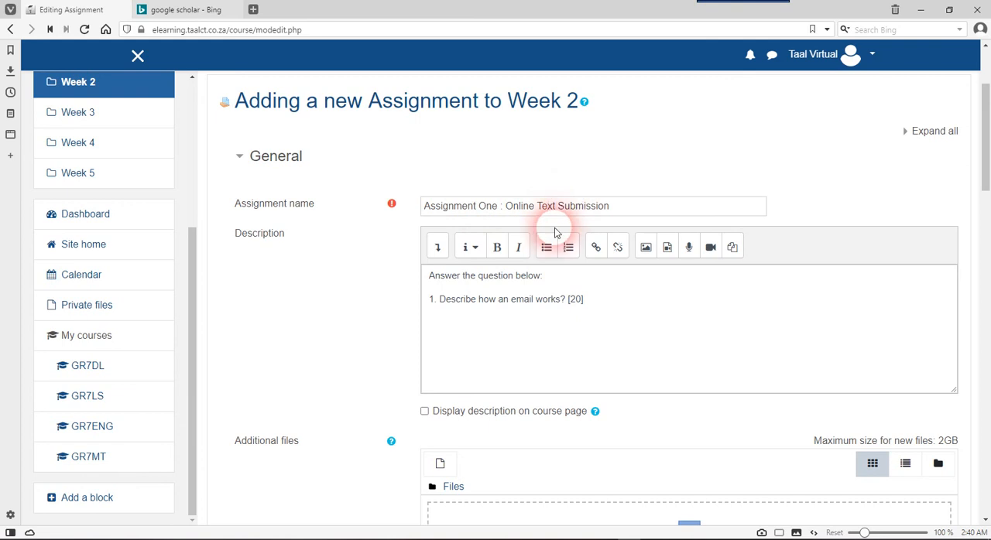
scroll(540, 304, down, 1)
scroll(540, 304, down, 1)
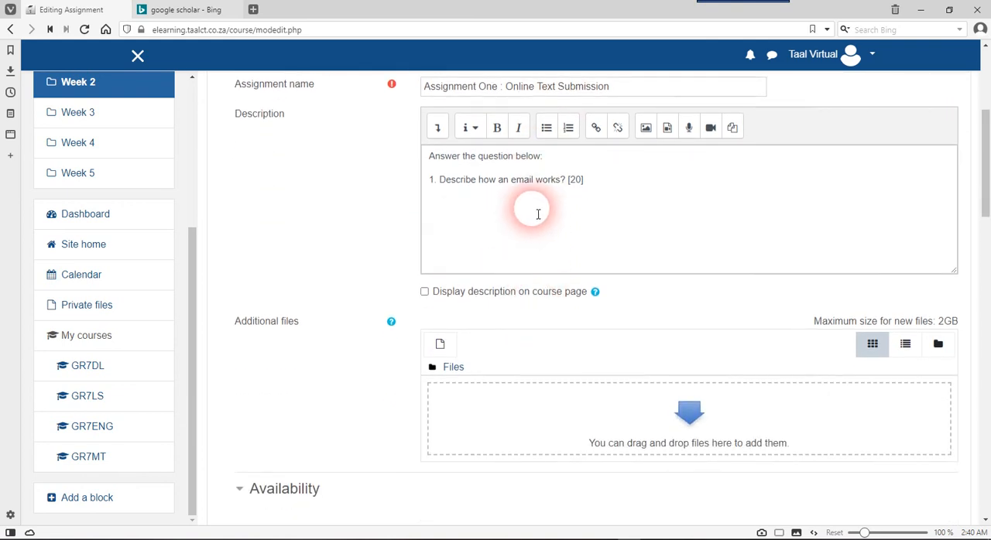
scroll(584, 200, down, 2)
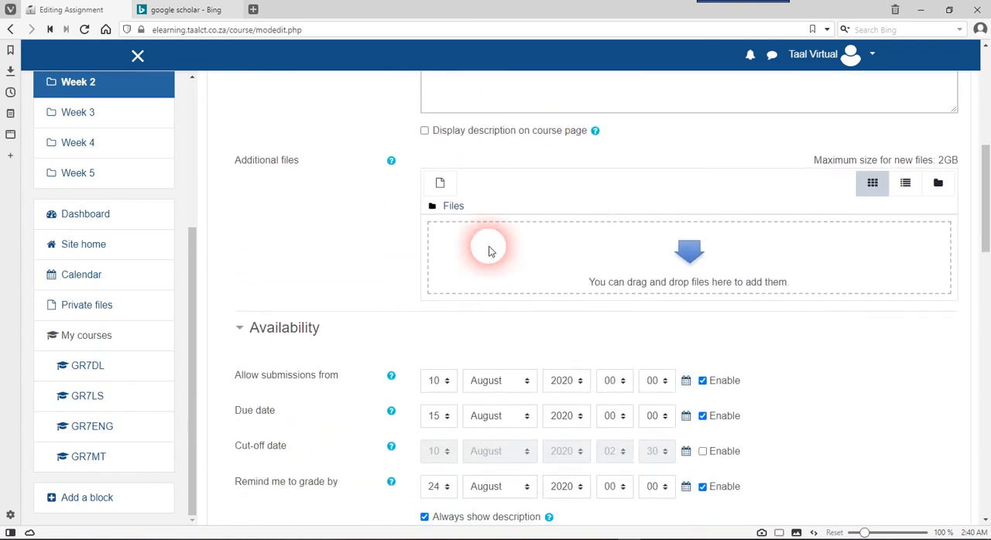
scroll(506, 271, down, 1)
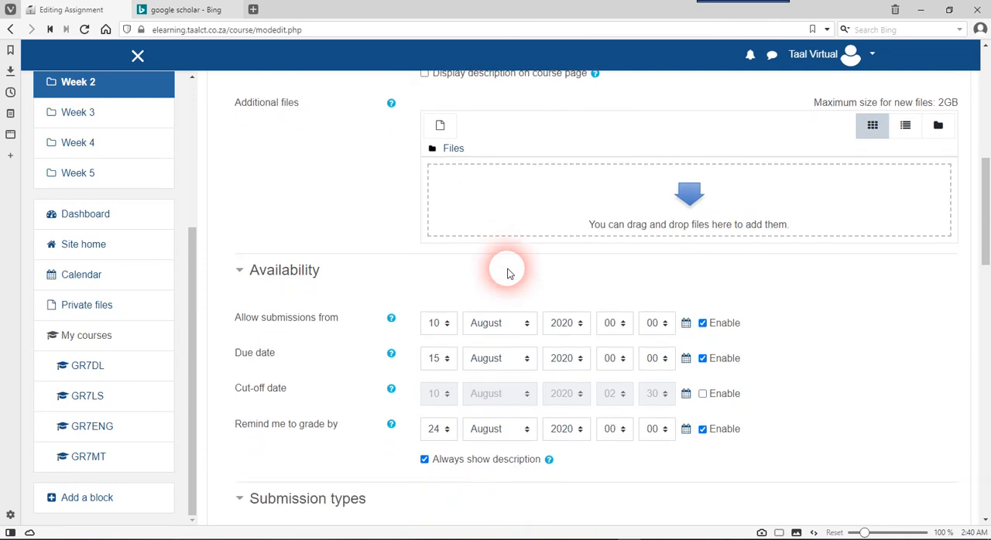
scroll(516, 253, down, 1)
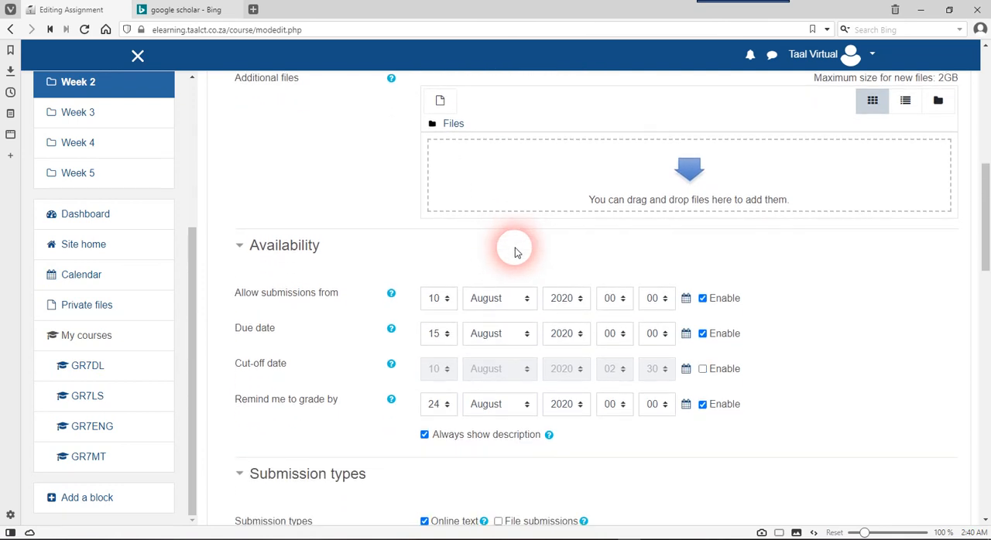
scroll(515, 253, down, 2)
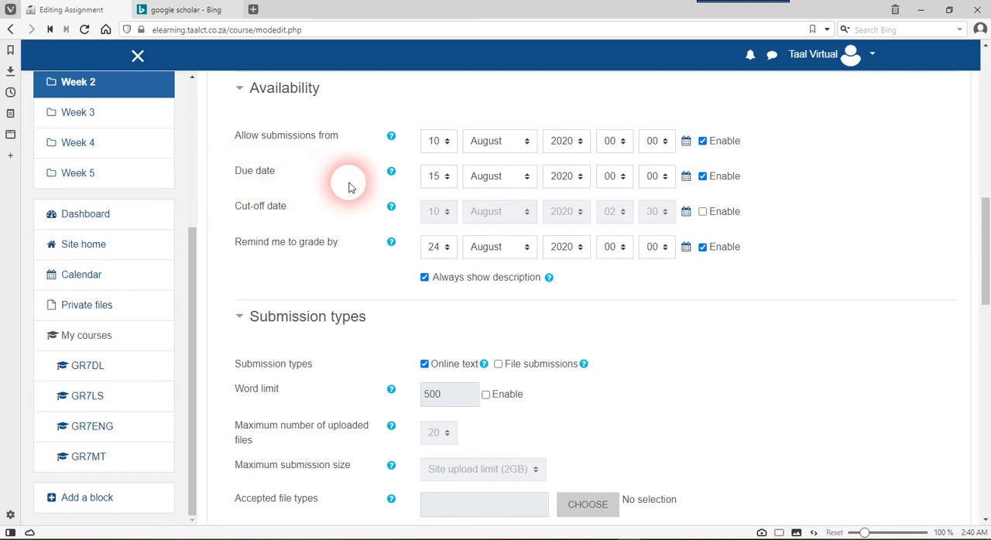
scroll(424, 246, down, 3)
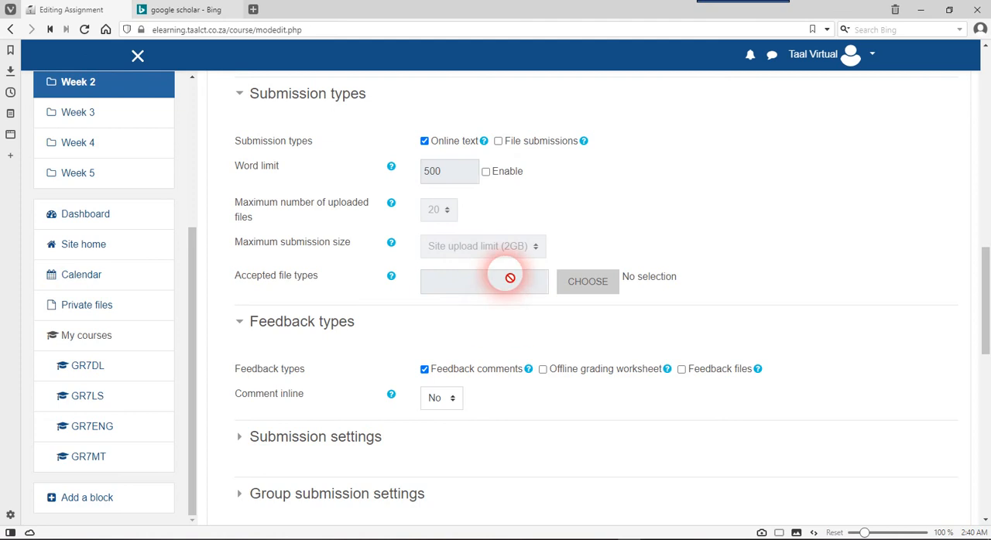
scroll(492, 262, down, 3)
scroll(492, 262, down, 1)
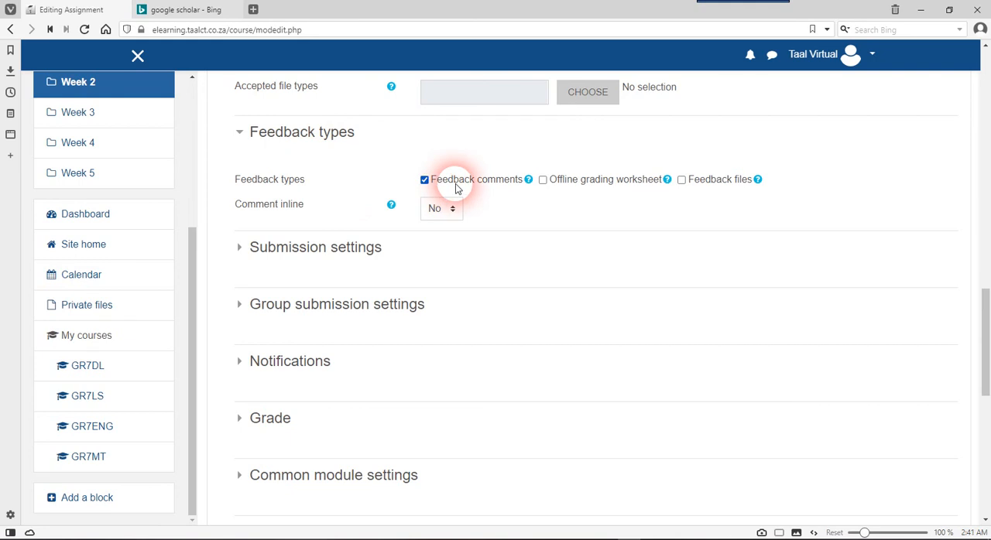
scroll(511, 251, down, 1)
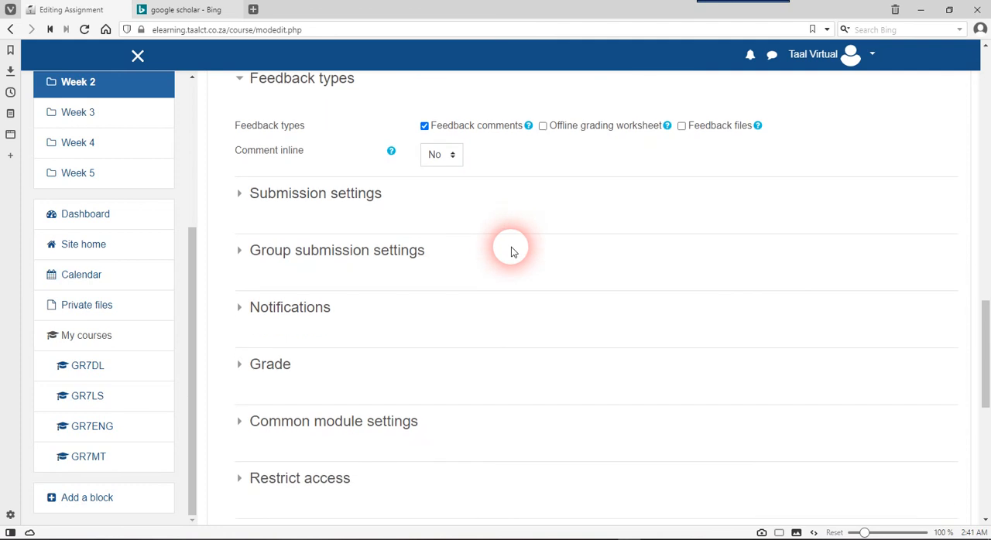
Save the Week 2 assignment and return to the Digital Literacy course page
click(346, 197)
click(346, 199)
scroll(481, 209, down, 6)
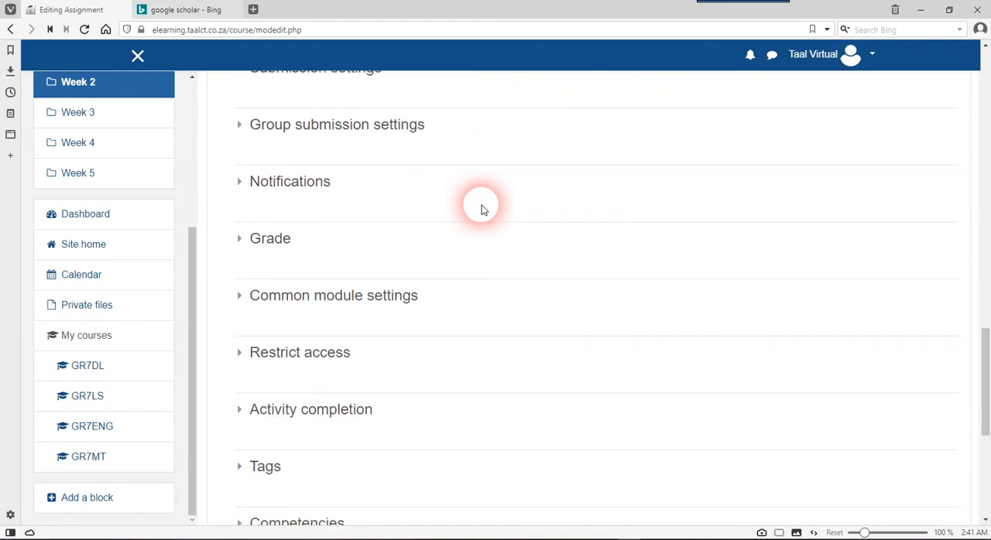
click(499, 223)
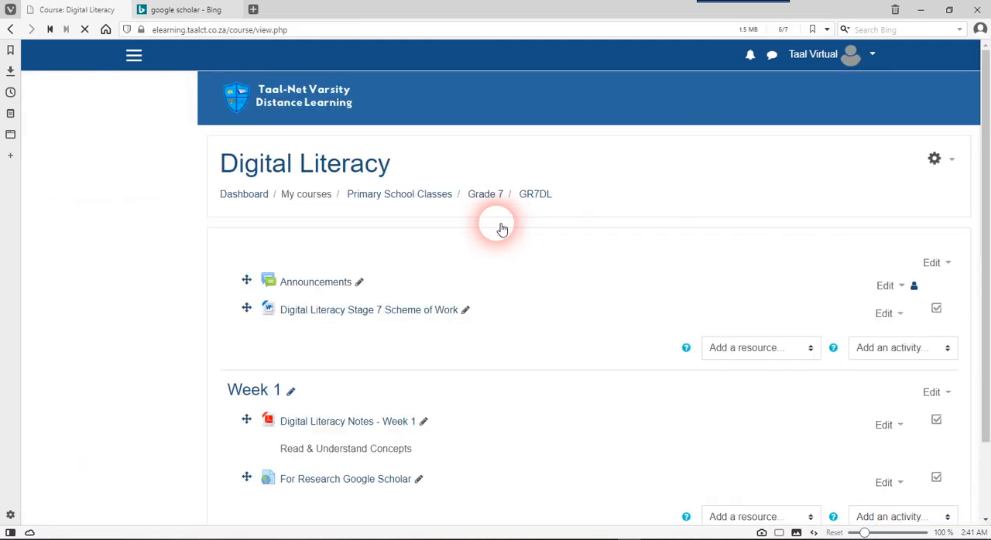
scroll(468, 240, up, 5)
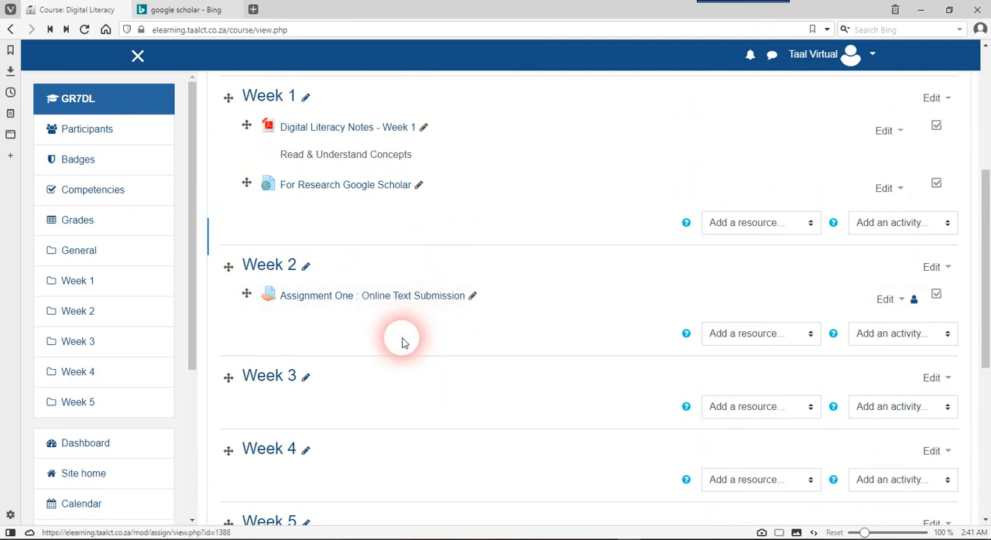
Open Assignment One : Online Text Submission in Week 2 and review its question and grading summary
click(358, 303)
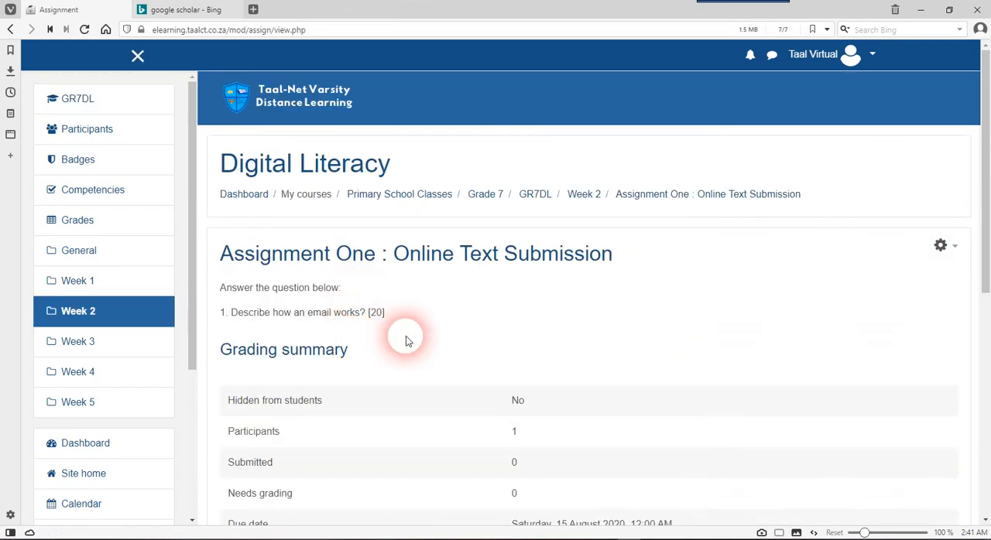
scroll(405, 337, down, 2)
scroll(406, 337, down, 1)
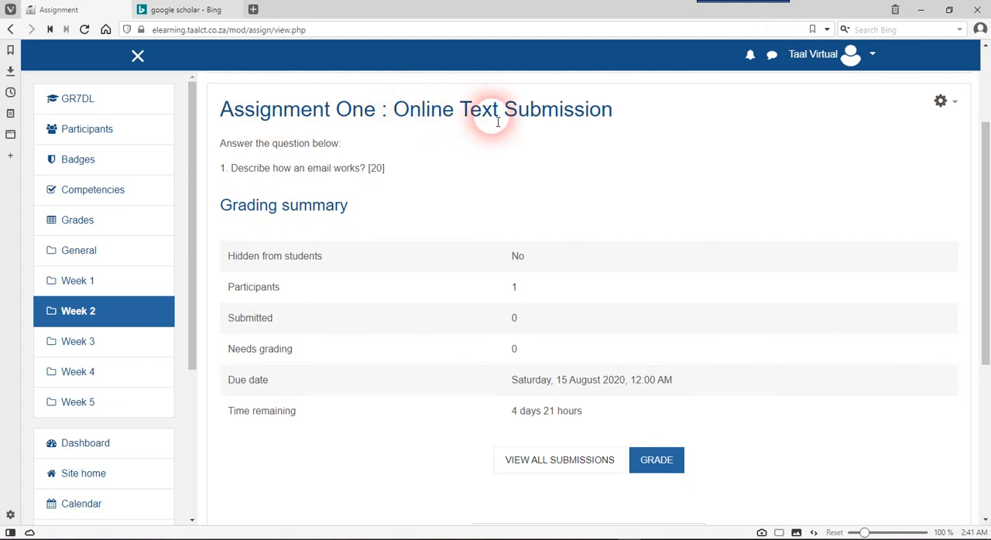
scroll(514, 122, up, 1)
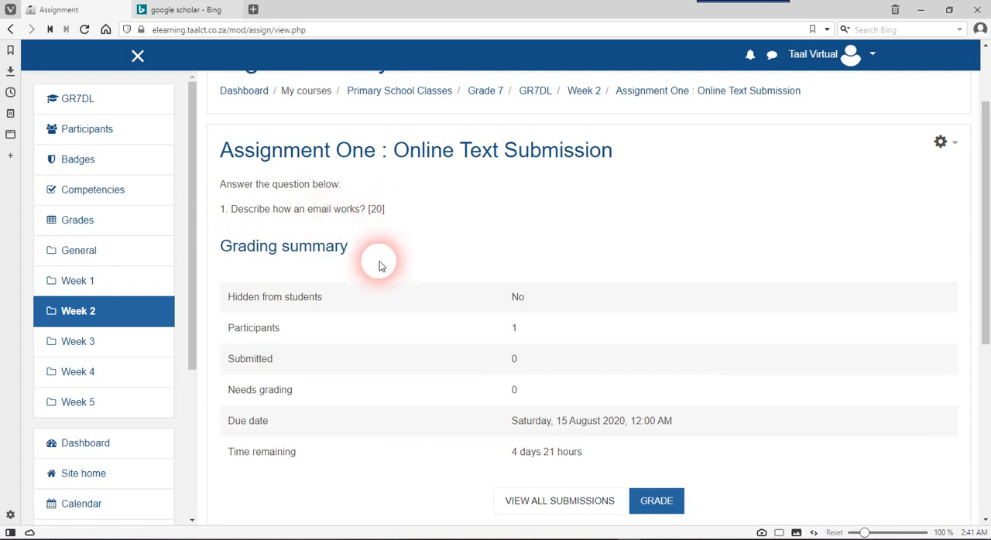
scroll(351, 308, down, 1)
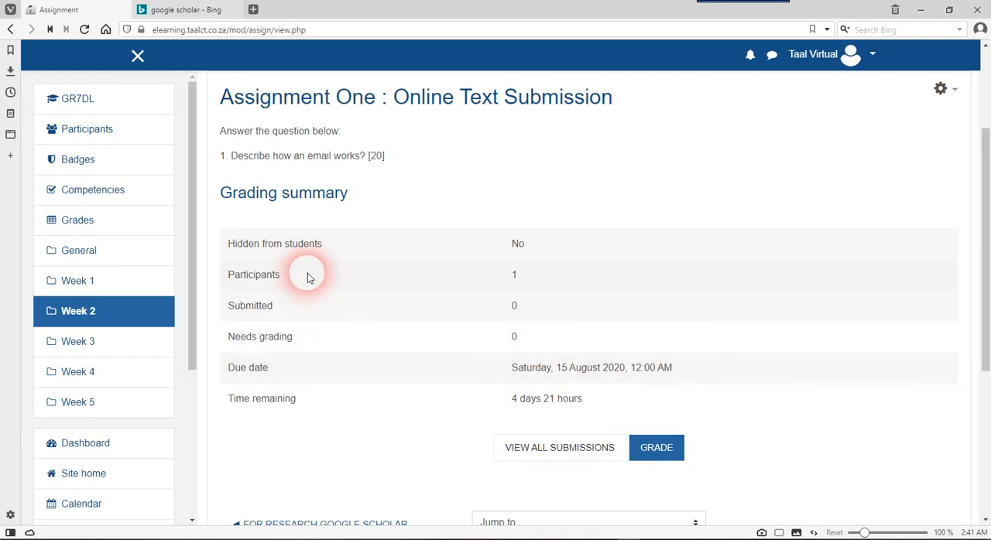
scroll(307, 277, up, 1)
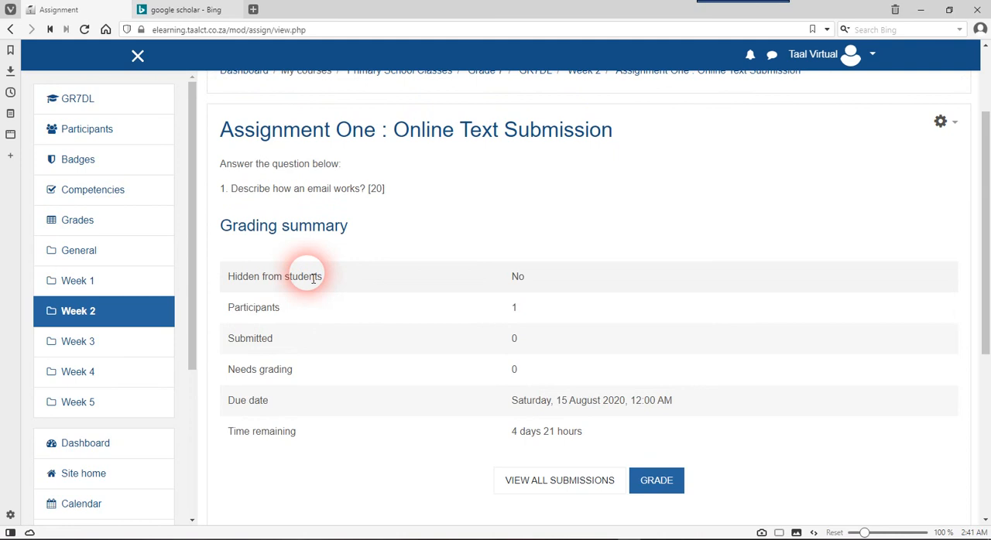
Examine the Hidden from students and Participants rows of the assignment's grading summary
drag(325, 280, 221, 275)
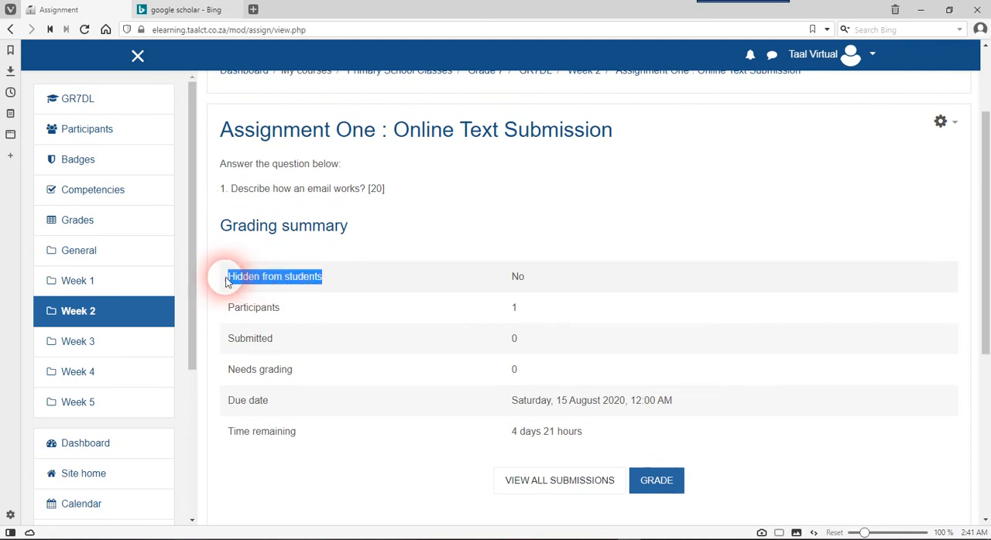
click(263, 293)
drag(279, 310, 214, 304)
click(276, 323)
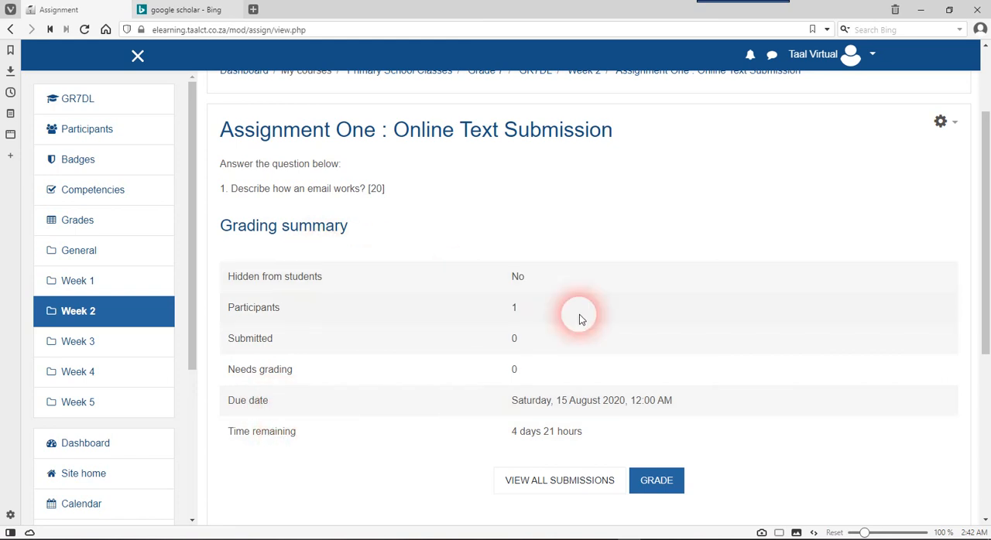
scroll(580, 317, down, 1)
scroll(580, 318, up, 3)
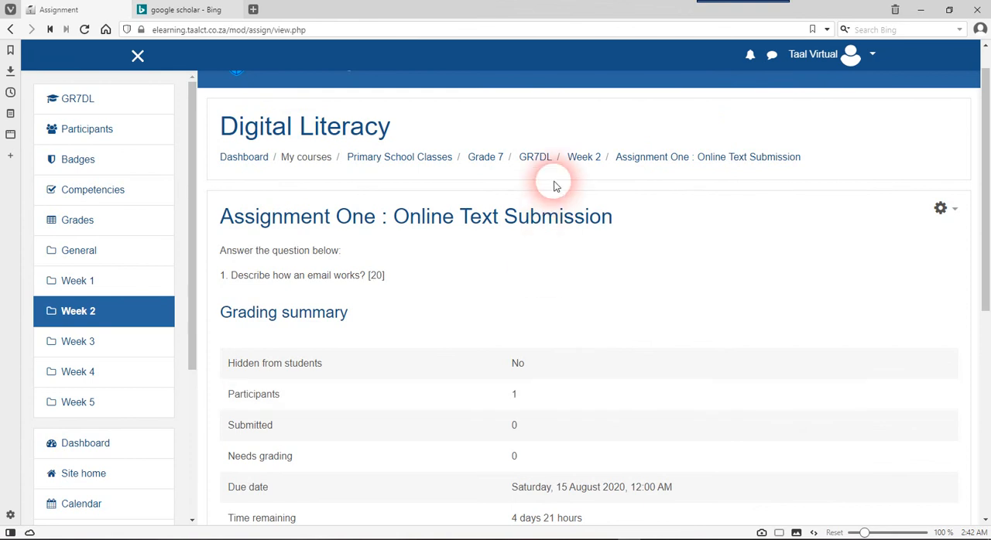
Return to the GR7DL course page, check the assignment listed in Week 2, and reopen it at its grading summary
click(538, 160)
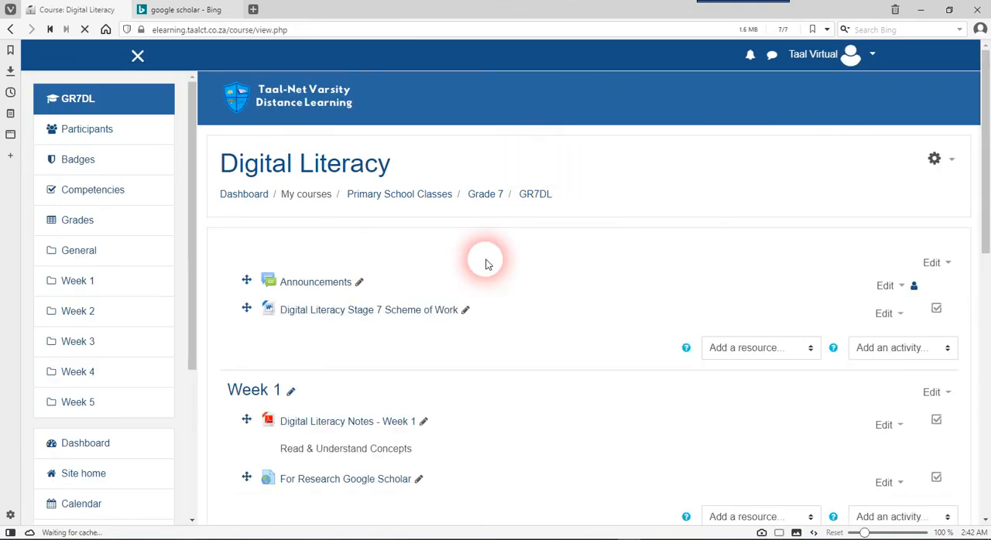
scroll(479, 301, down, 2)
scroll(478, 302, down, 2)
scroll(479, 302, down, 1)
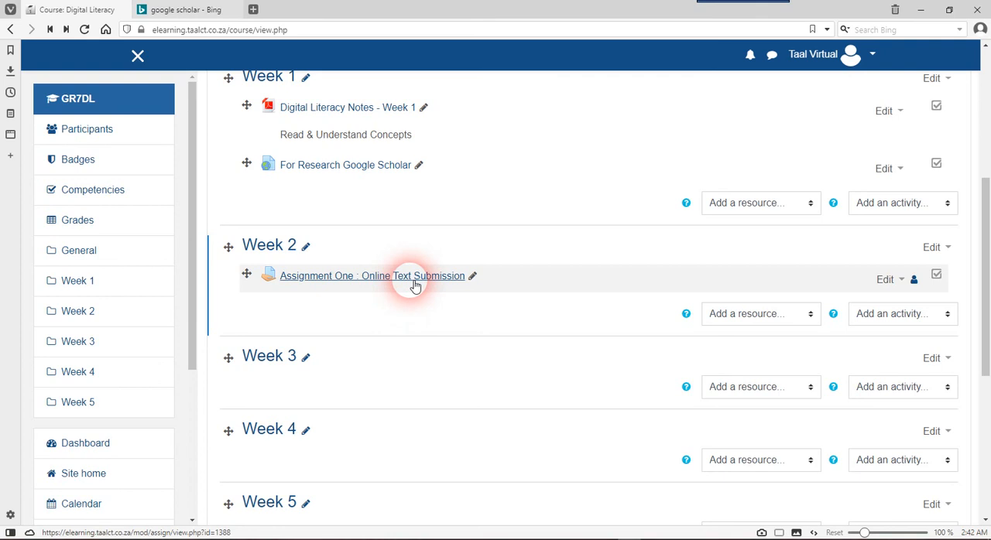
click(389, 277)
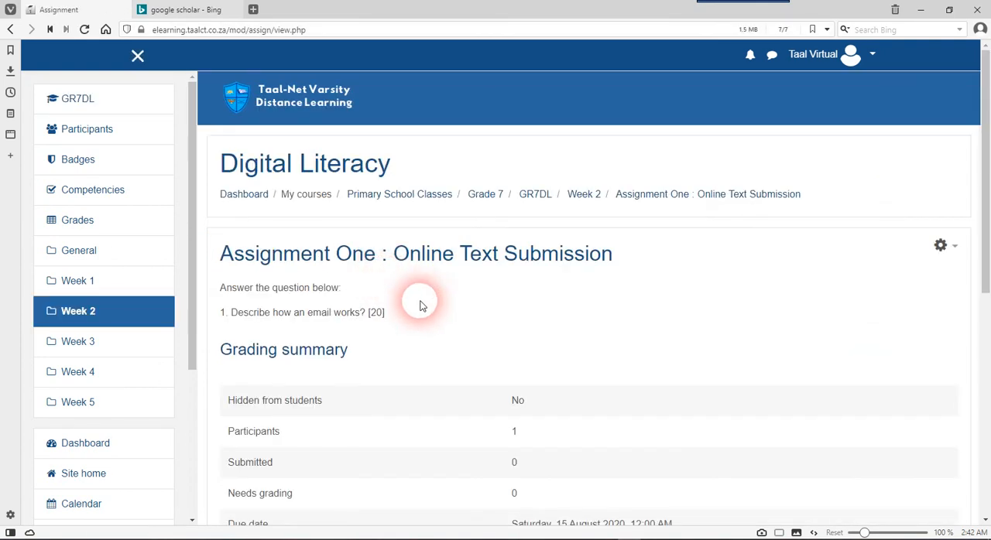
scroll(418, 299, down, 3)
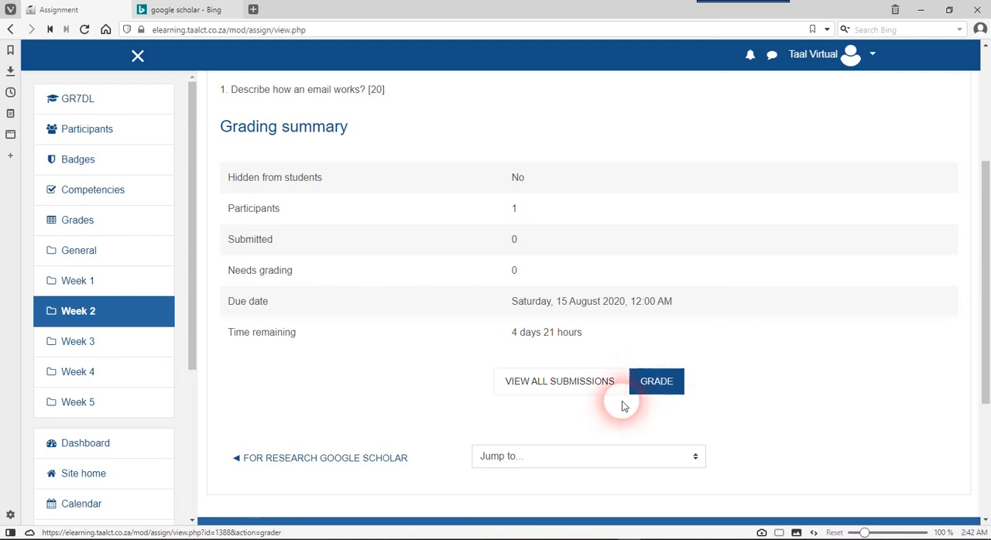
View all submissions for Assignment One and examine the grading table and its options, reducing the page zoom to 90 %
click(547, 387)
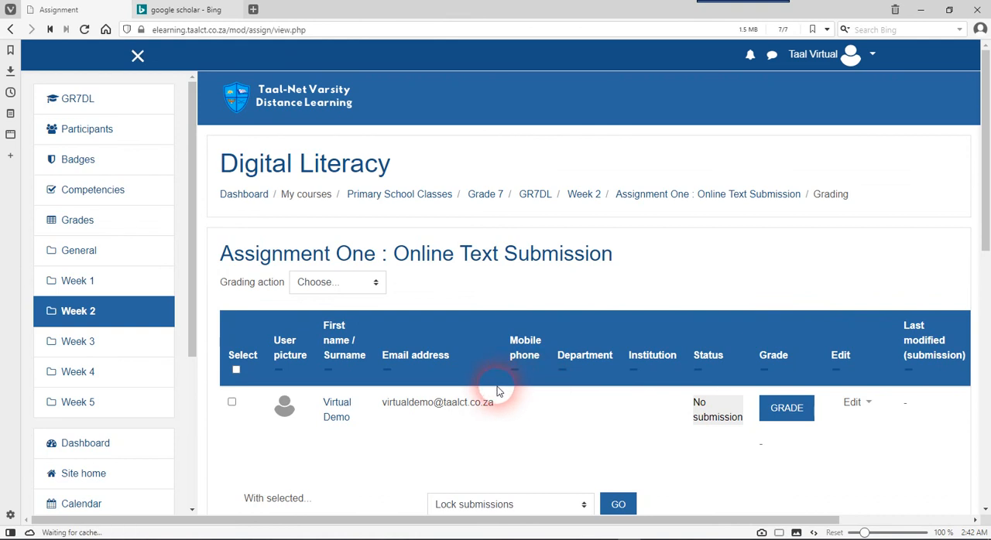
scroll(499, 389, down, 2)
scroll(499, 391, up, 1)
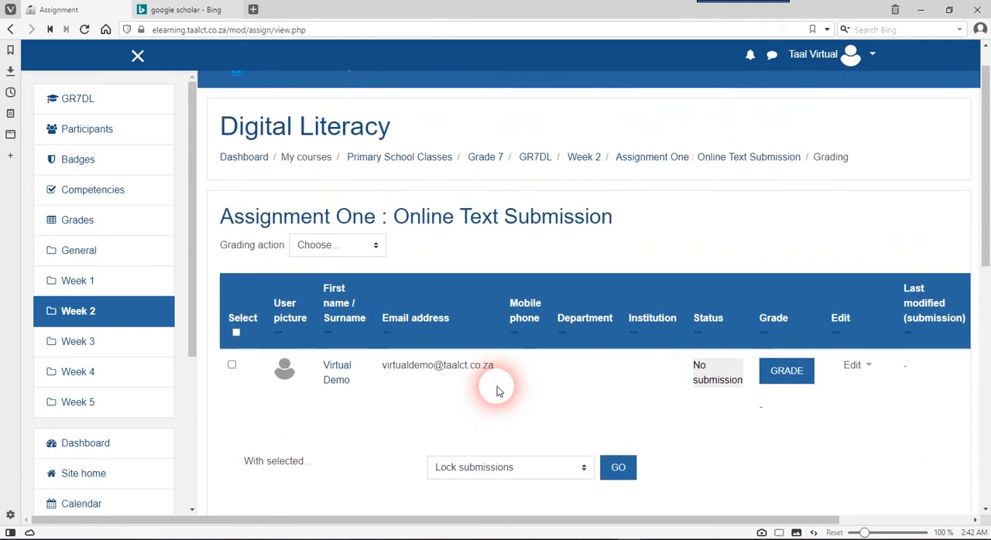
scroll(496, 390, down, 1)
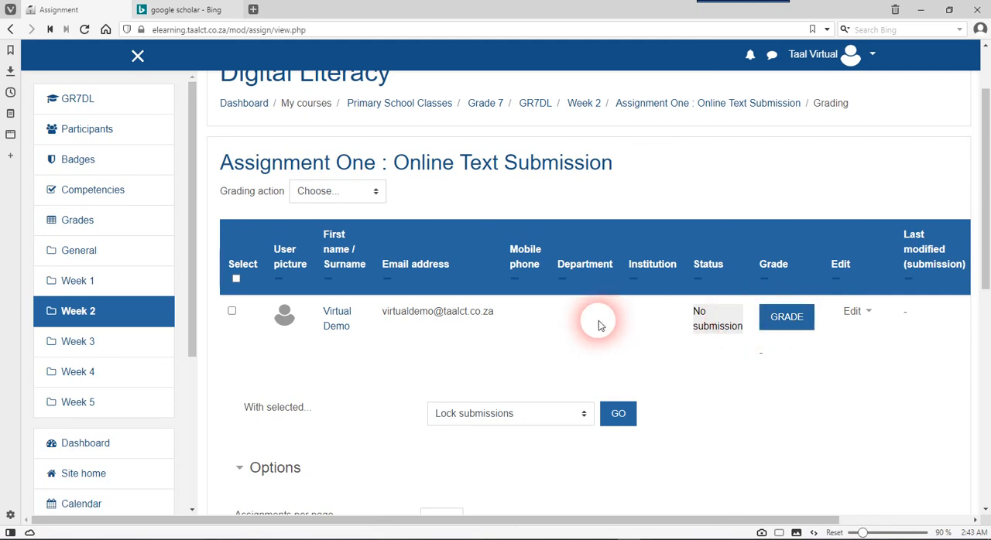
key(ctrl+minus)
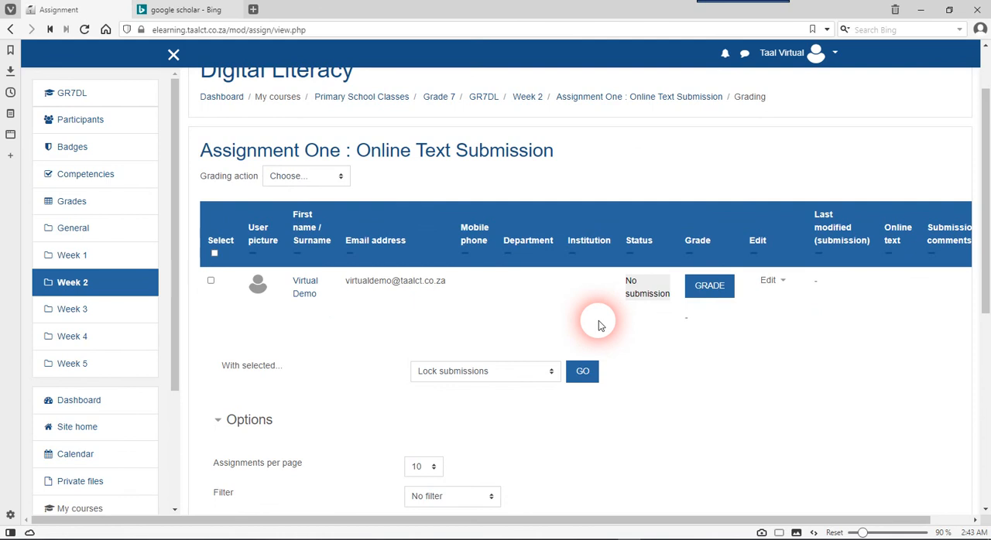
key(ctrl+minus)
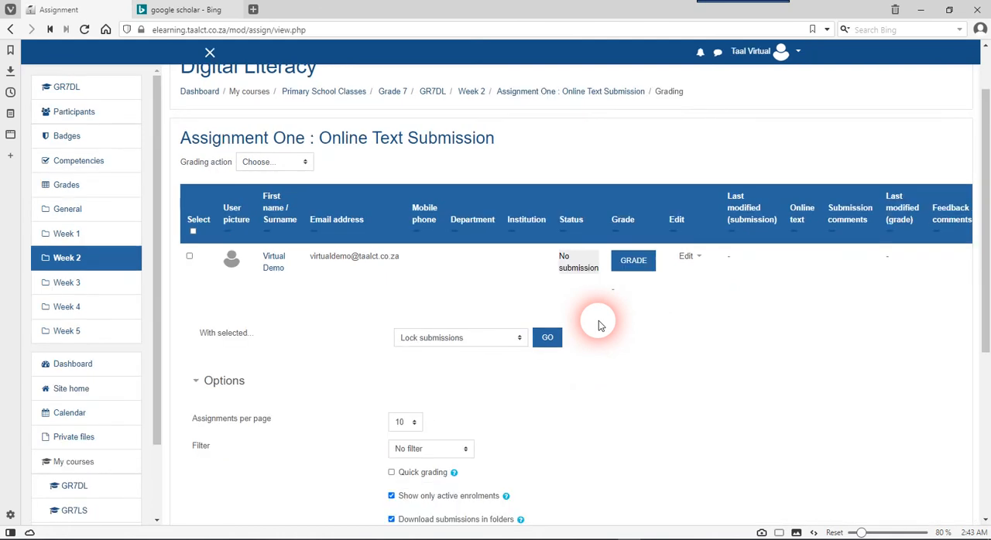
key(ctrl+plus)
scroll(598, 325, down, 3)
scroll(598, 325, up, 2)
scroll(598, 325, up, 3)
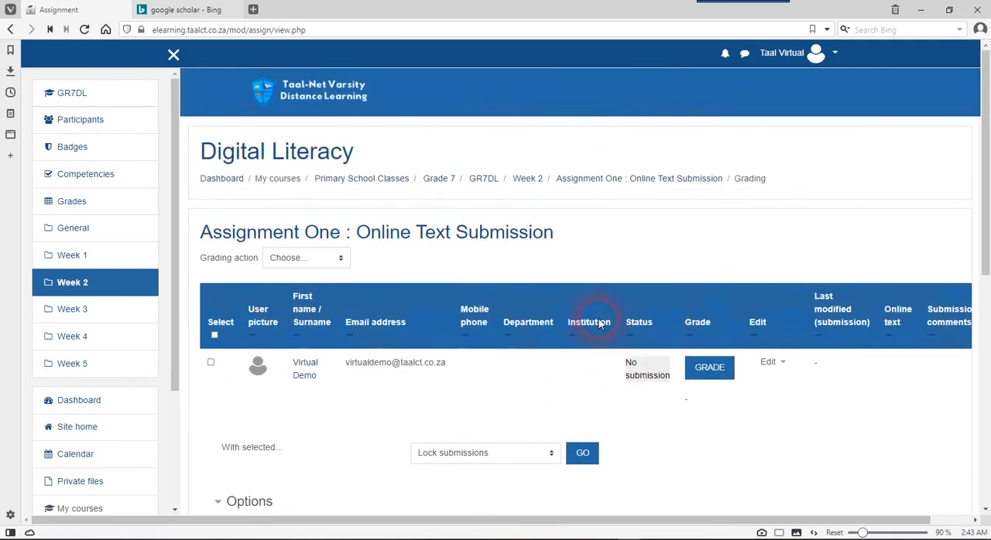
Return to the GR7DL course page and start adding an Assignment activity to Week 3
click(12, 33)
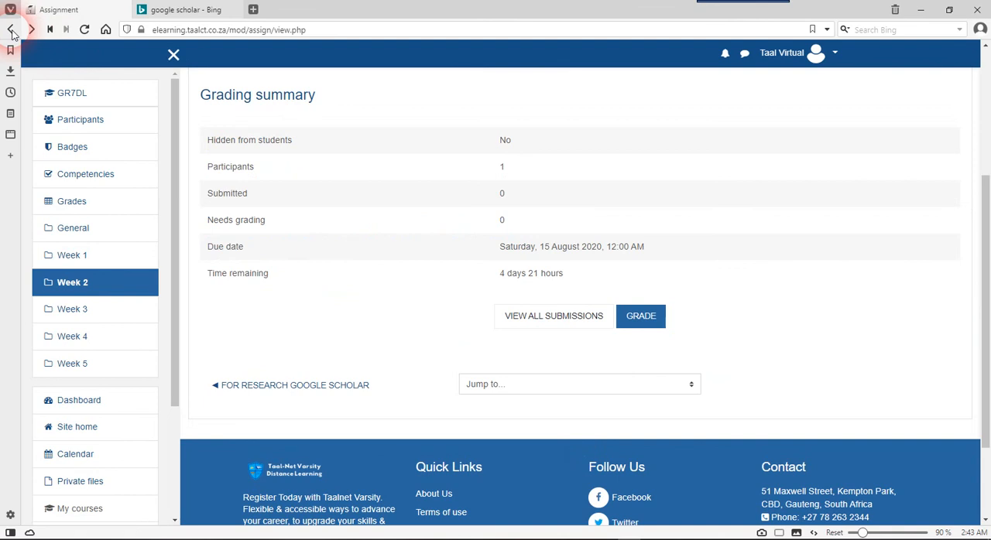
scroll(522, 192, up, 3)
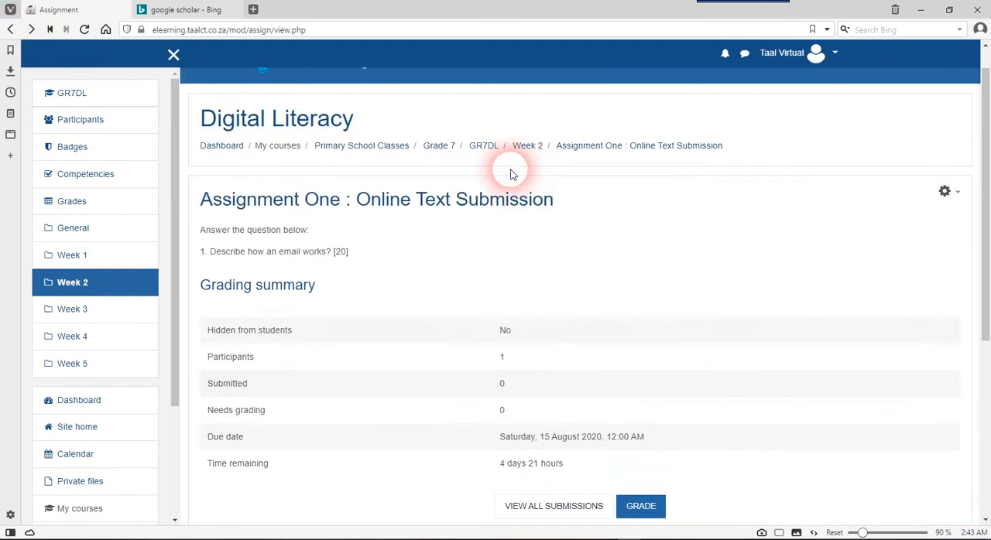
click(492, 150)
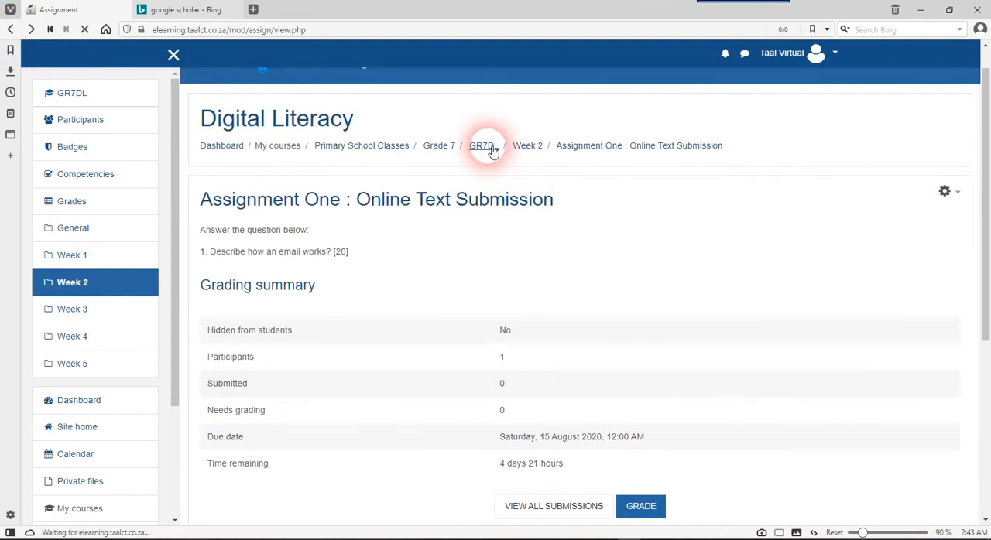
scroll(445, 292, down, 3)
scroll(446, 293, down, 3)
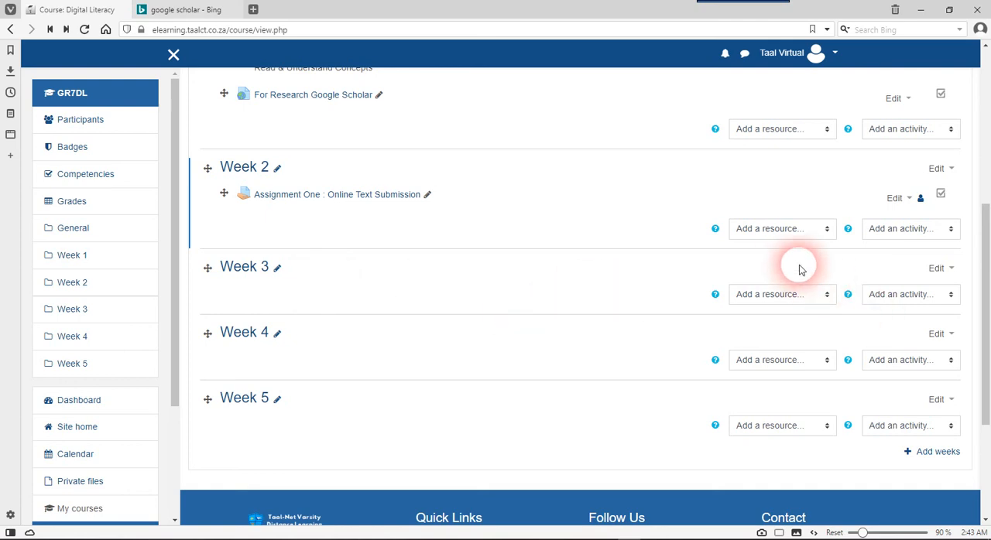
click(891, 299)
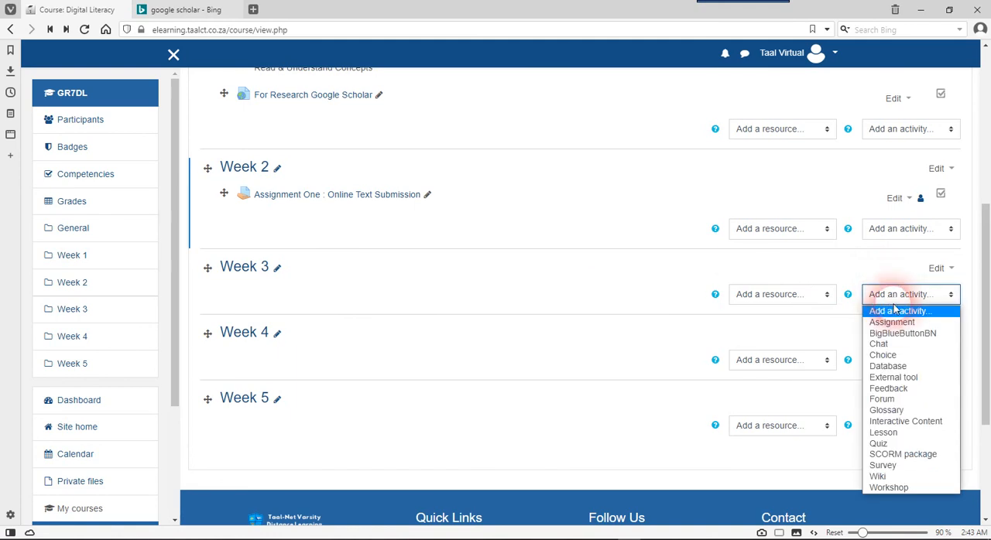
click(898, 324)
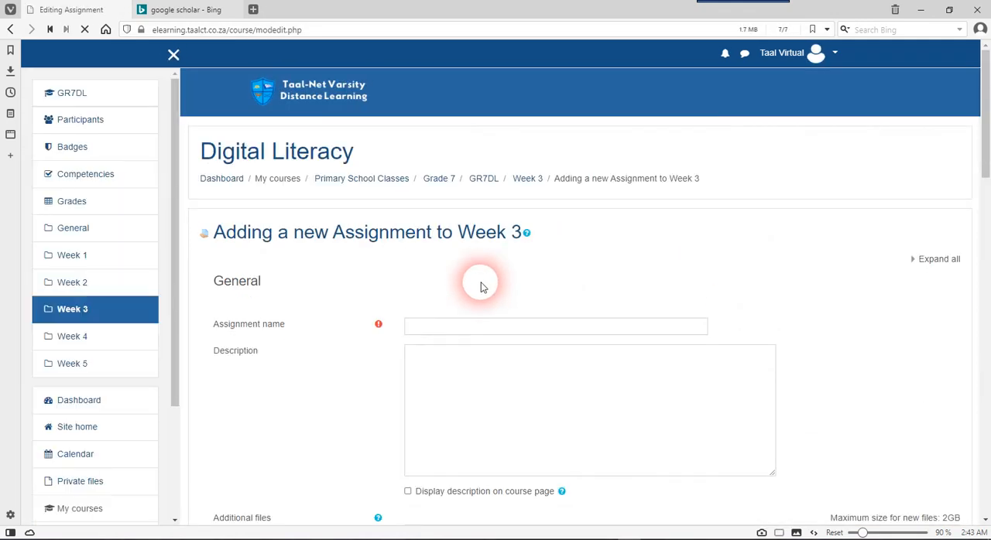
Name the assignment "Assignment Two : File Submission" and enter the description "Answer all questions in the PDF document."
click(468, 331)
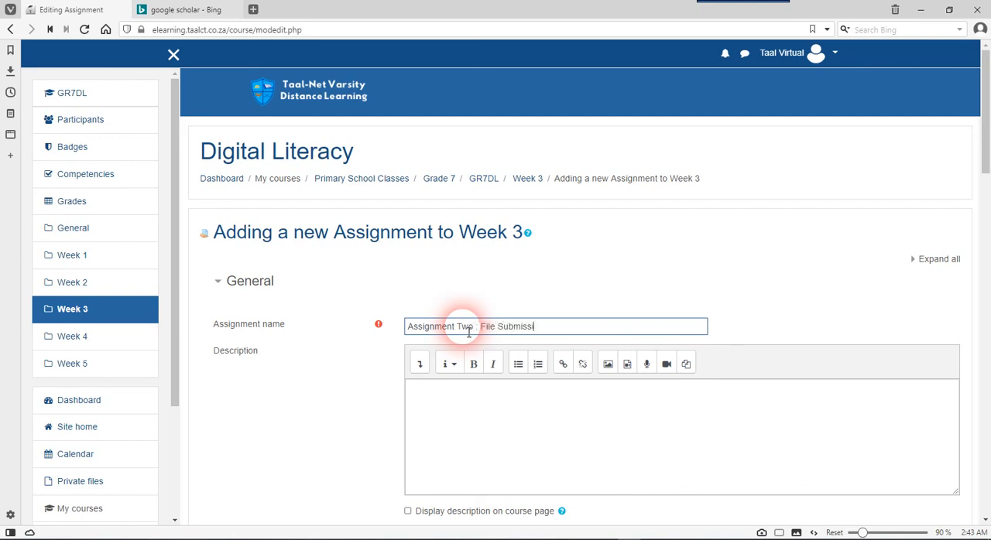
click(476, 398)
scroll(477, 399, down, 2)
scroll(478, 398, down, 2)
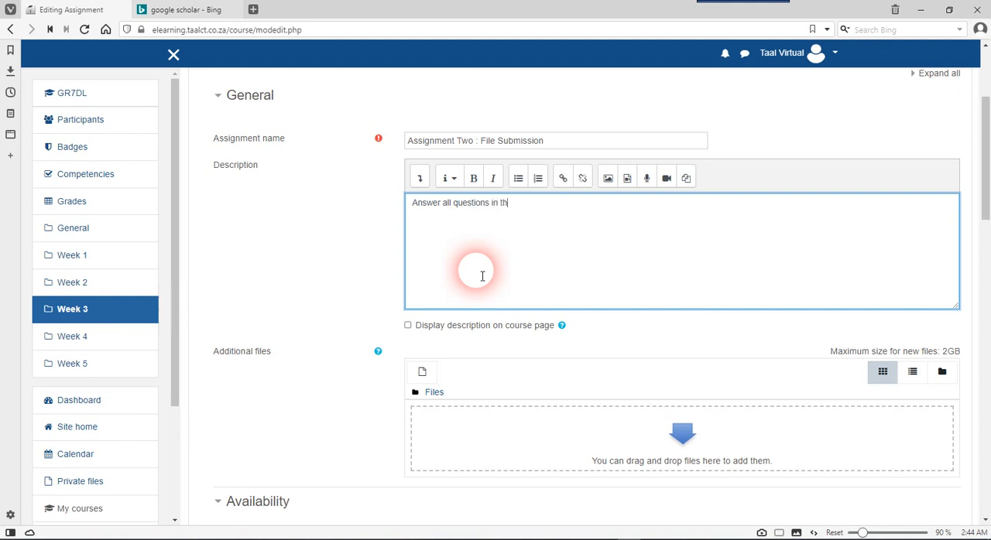
text(f document)
right_click(526, 204)
click(546, 215)
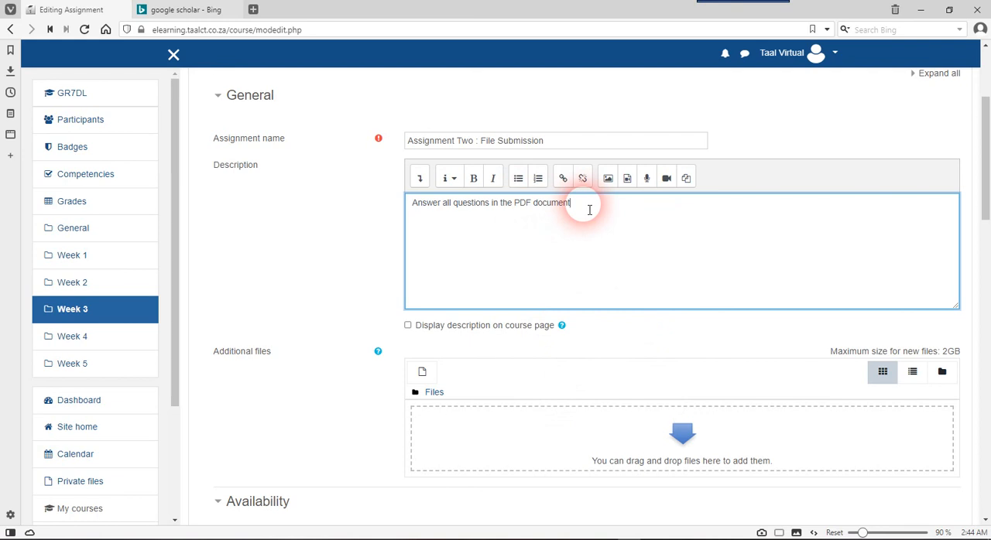
text(.)
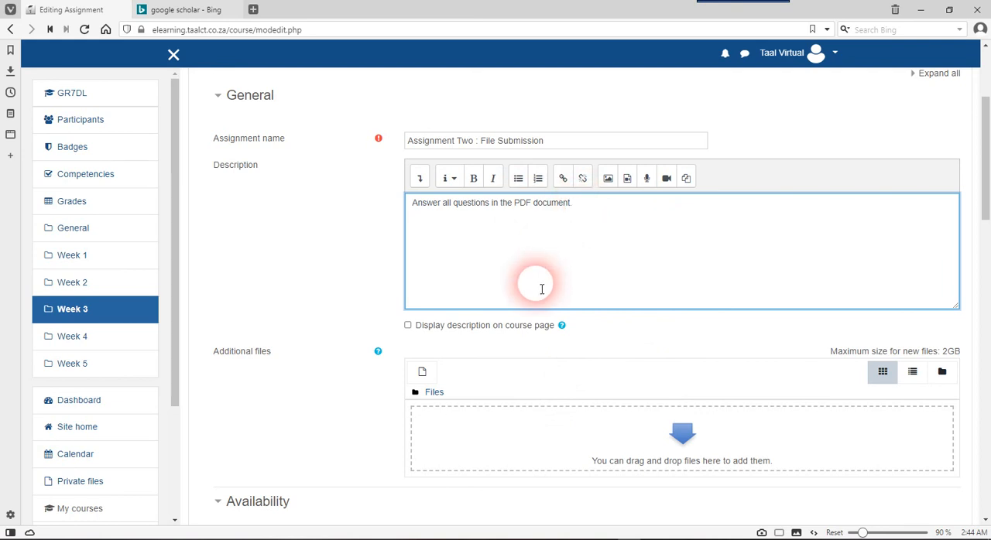
Enable displaying the description on the course page and upload 2058.pdf as an additional file for the assignment
scroll(542, 286, down, 1)
click(517, 277)
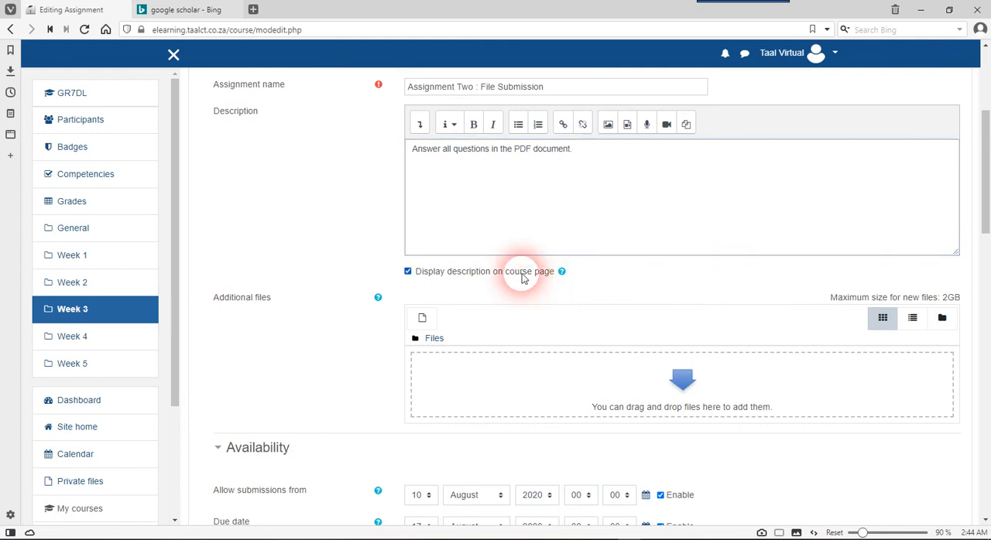
scroll(522, 277, down, 2)
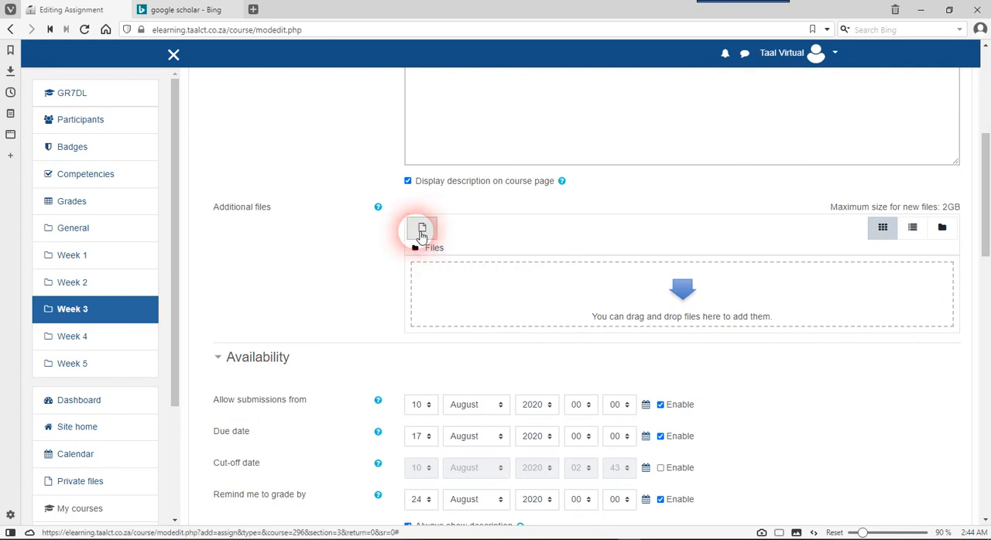
click(424, 227)
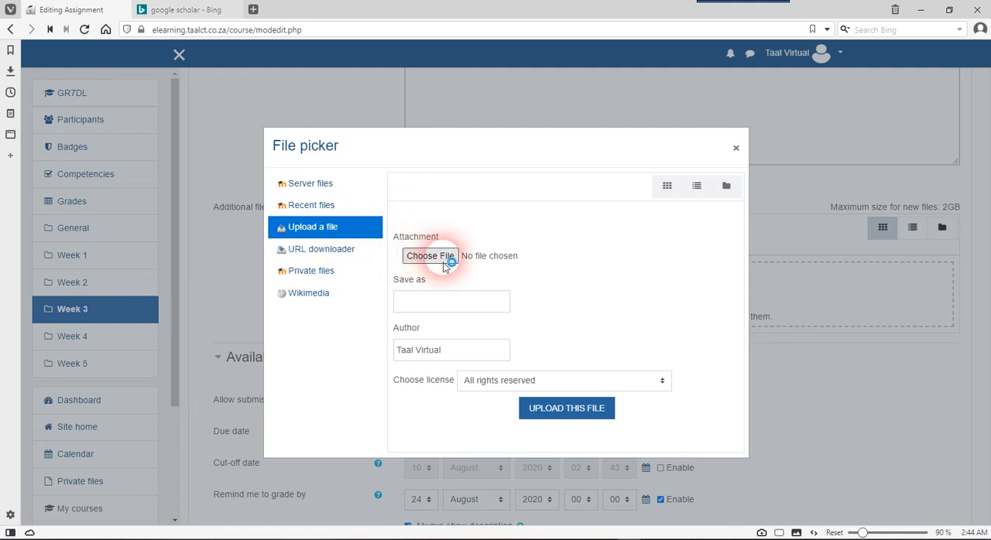
click(445, 258)
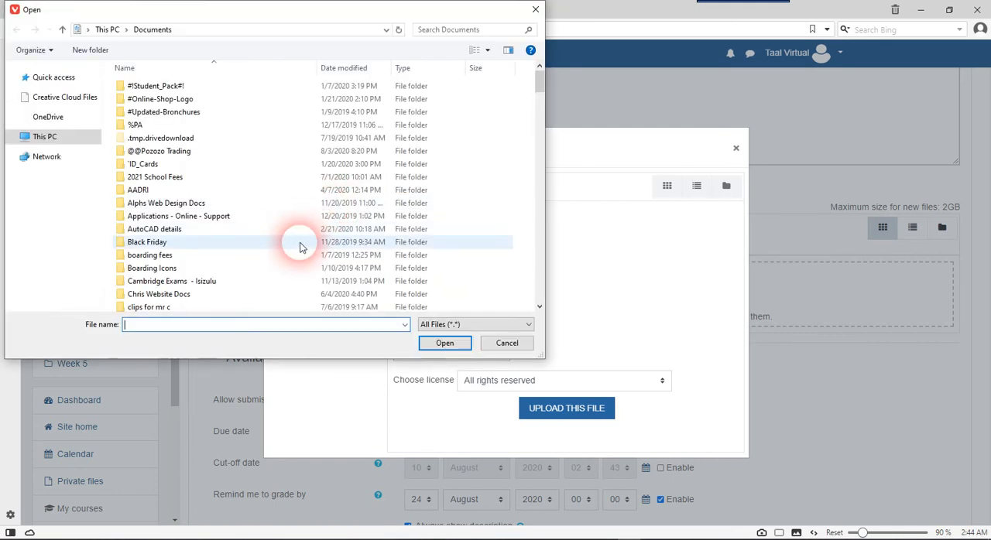
scroll(302, 247, down, 15)
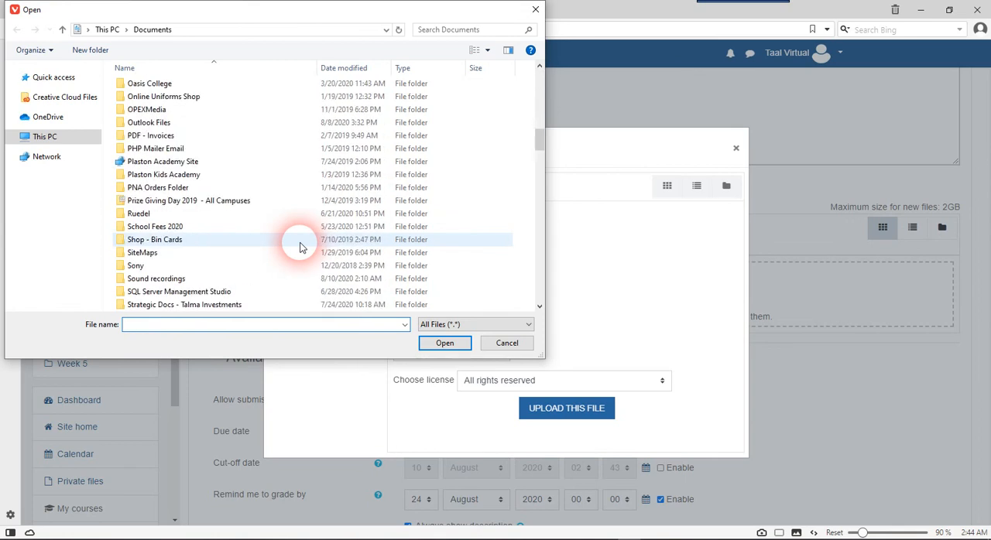
scroll(302, 247, down, 10)
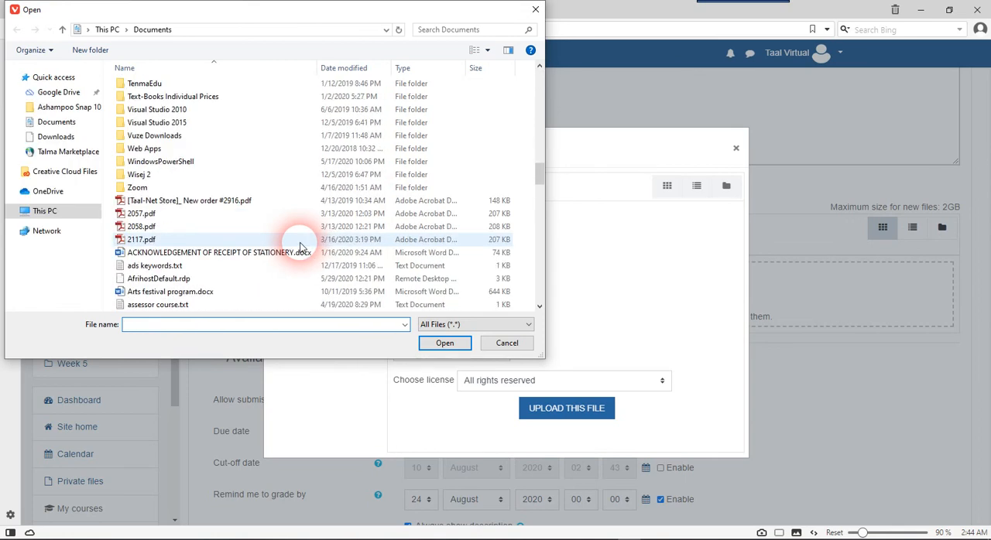
scroll(302, 247, down, 1)
double_click(266, 192)
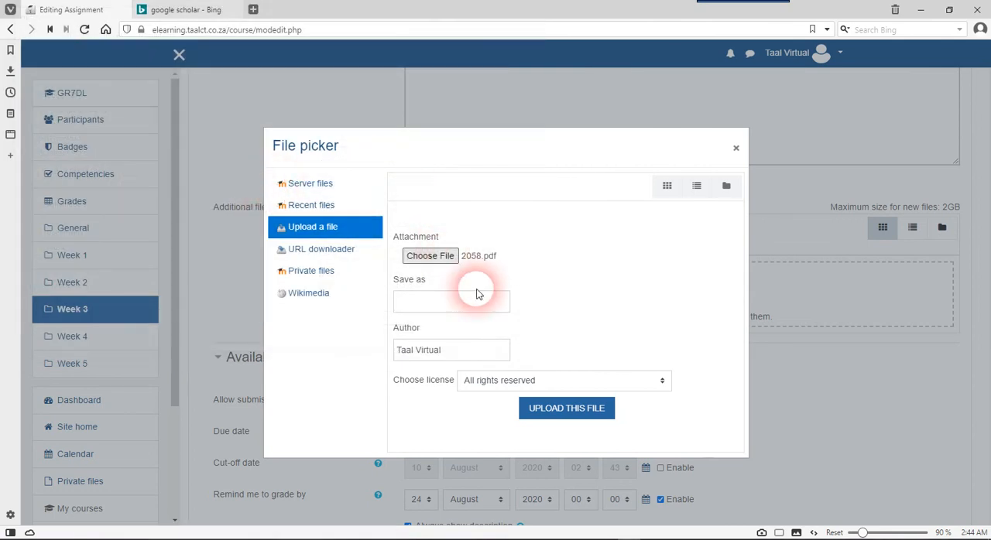
click(549, 414)
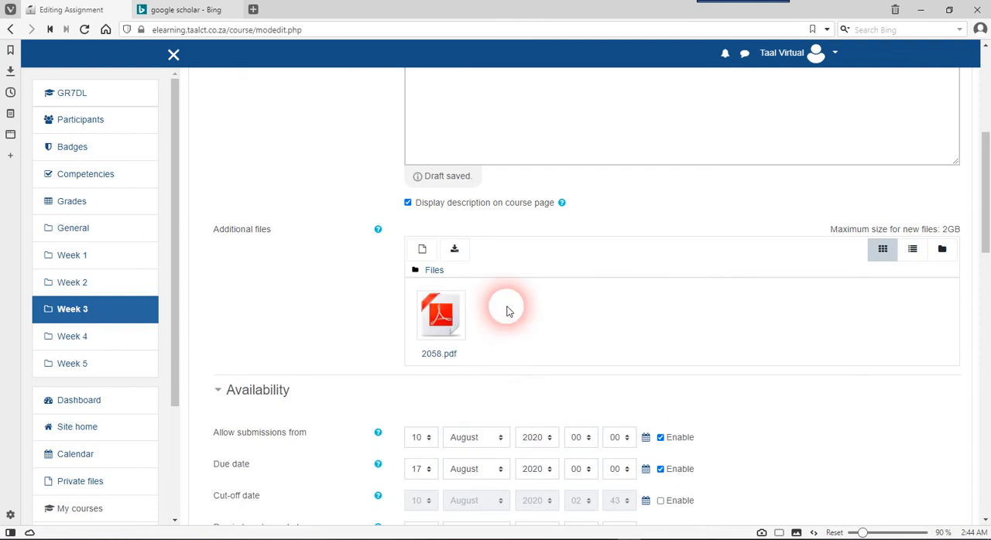
Set the assignment's due date to 16 August 2020
scroll(494, 348, down, 3)
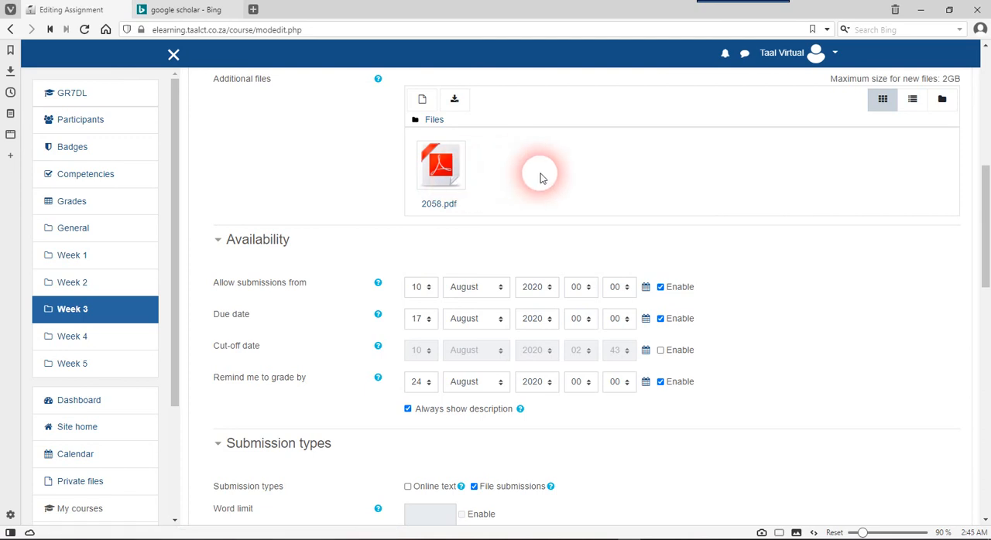
scroll(540, 178, up, 1)
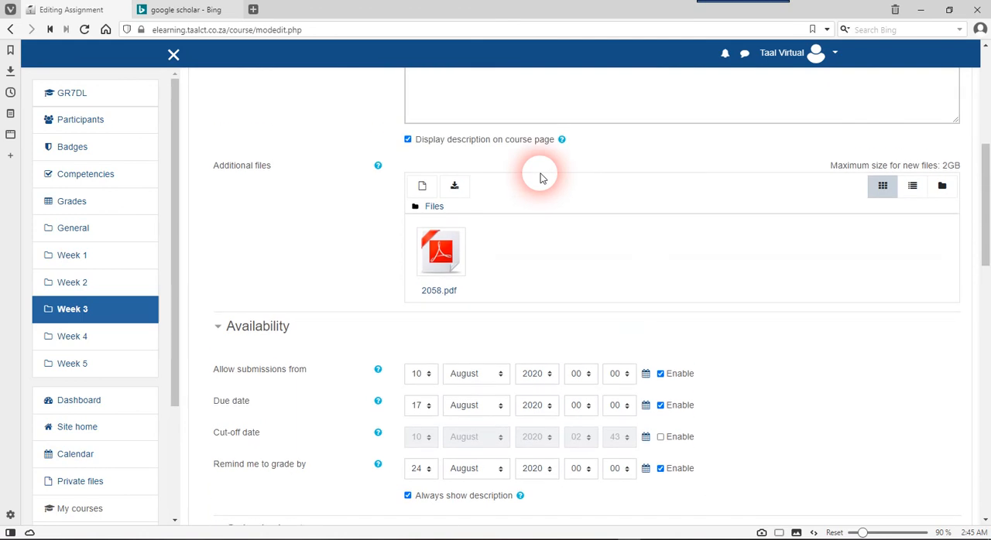
scroll(540, 177, down, 2)
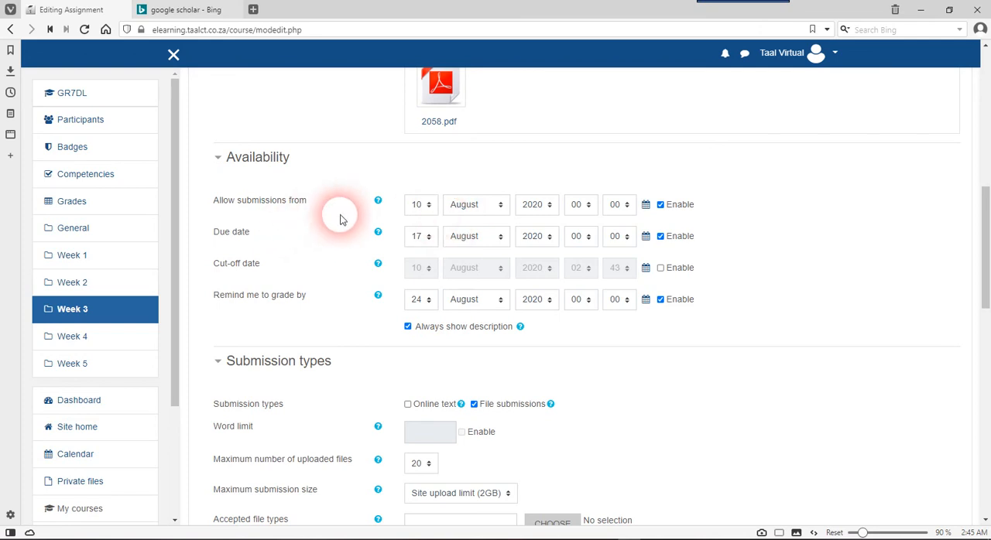
mouse_move(264, 232)
mouse_down()
mouse_move(209, 232)
mouse_move(253, 237)
mouse_up()
click(252, 236)
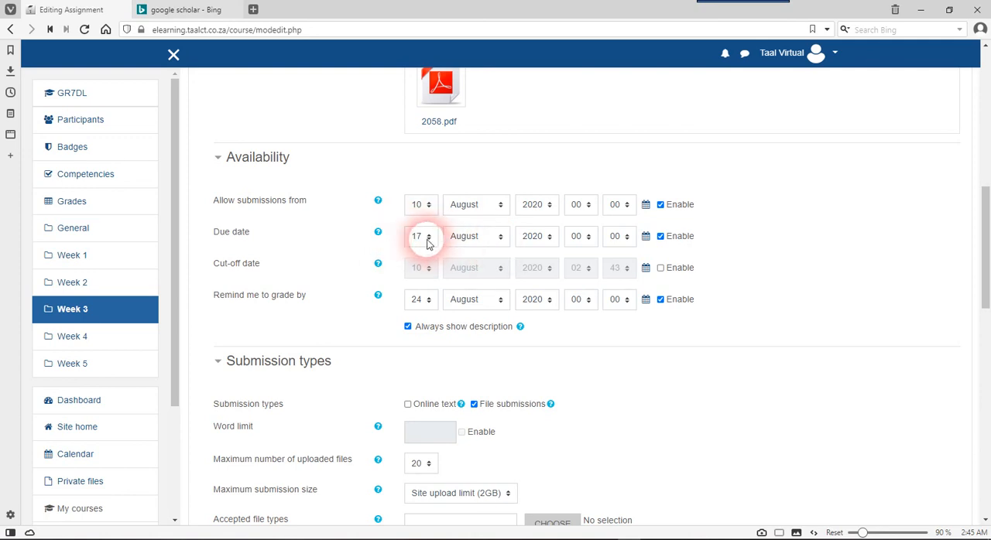
click(414, 236)
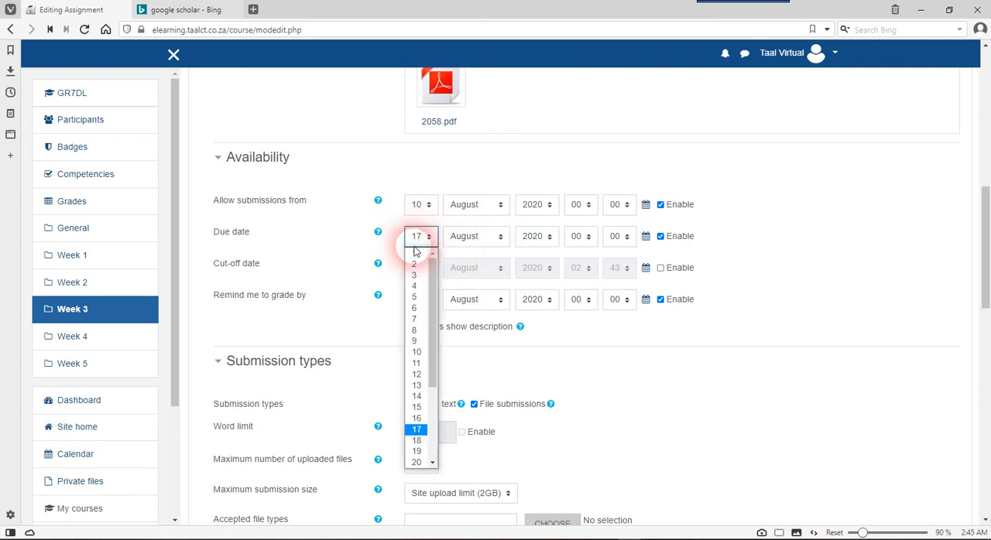
click(418, 417)
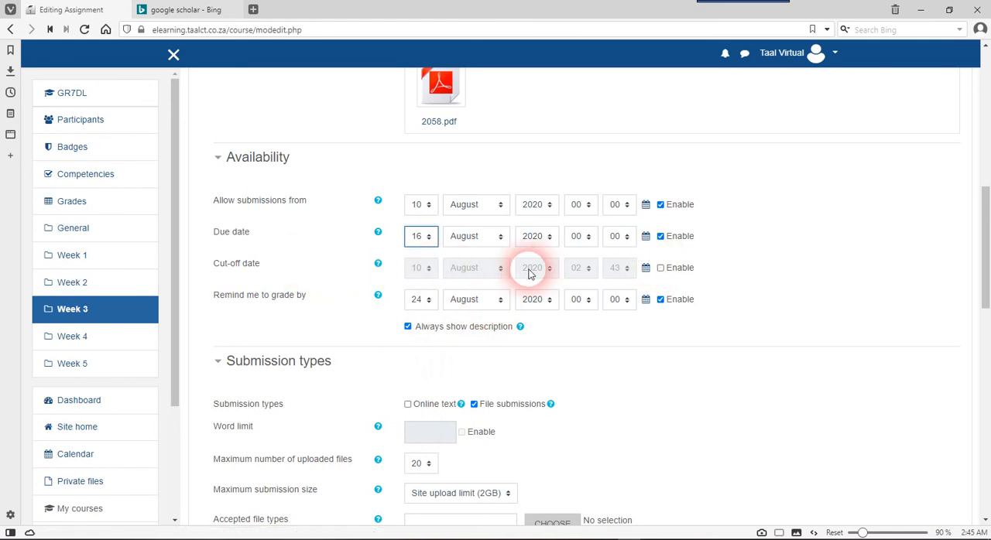
Set the assignment's grading reminder date to 20 August 2020
scroll(528, 271, down, 1)
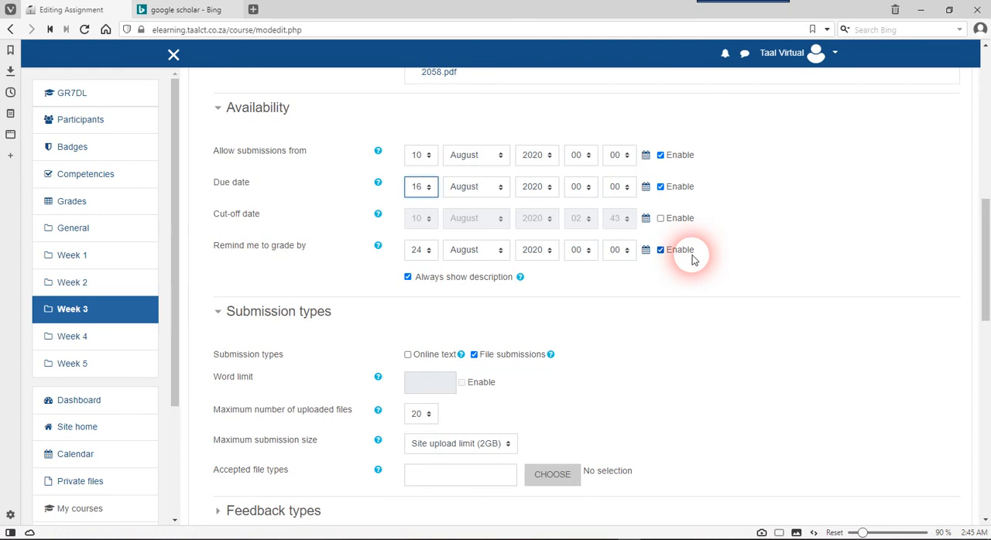
scroll(694, 260, down, 1)
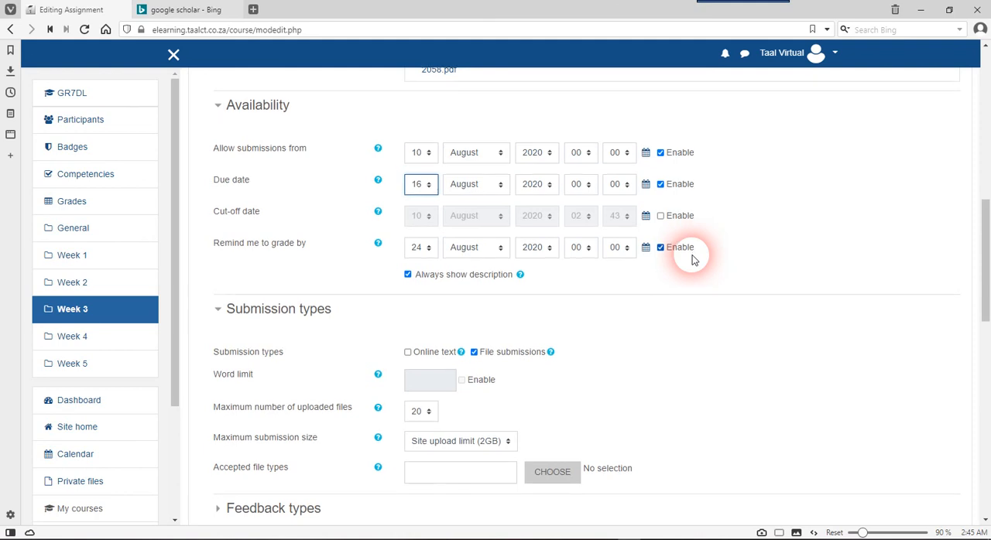
click(420, 255)
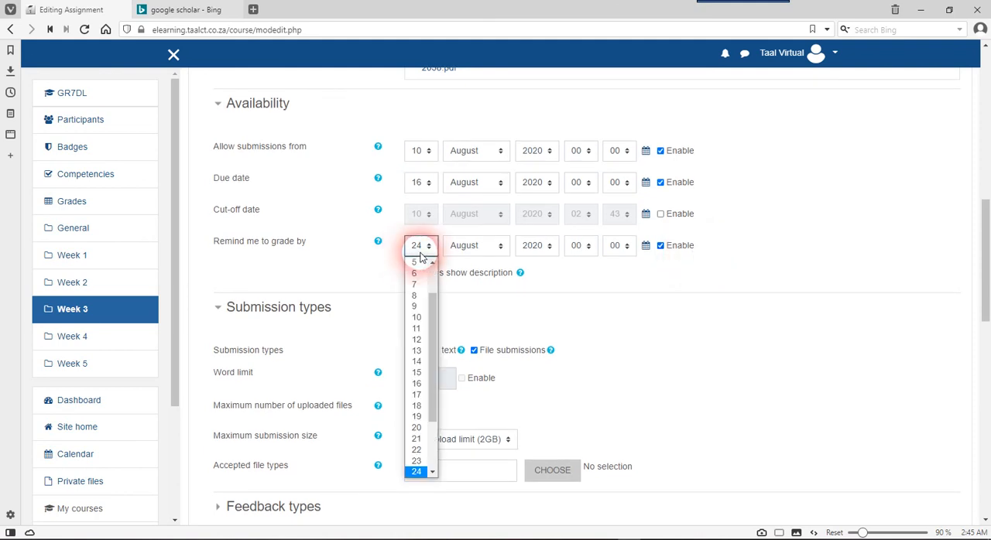
click(419, 429)
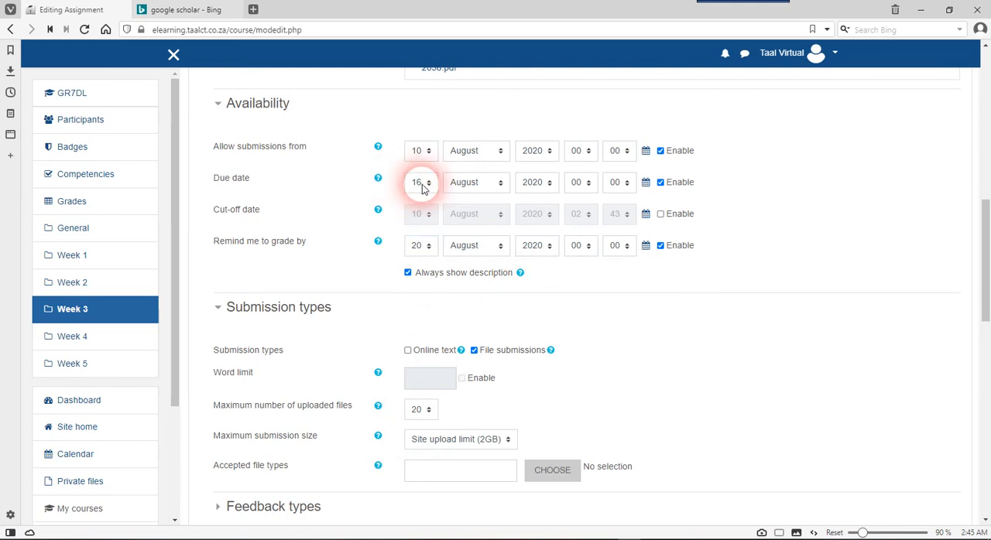
Try a maximum of 1 uploaded file for the submission and set the limit back to 20
scroll(713, 271, down, 1)
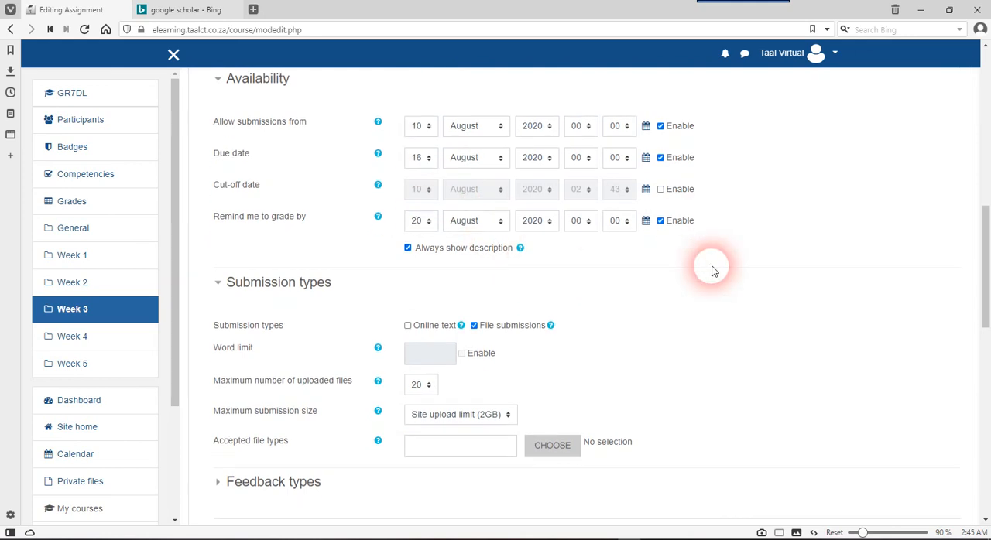
scroll(713, 270, down, 1)
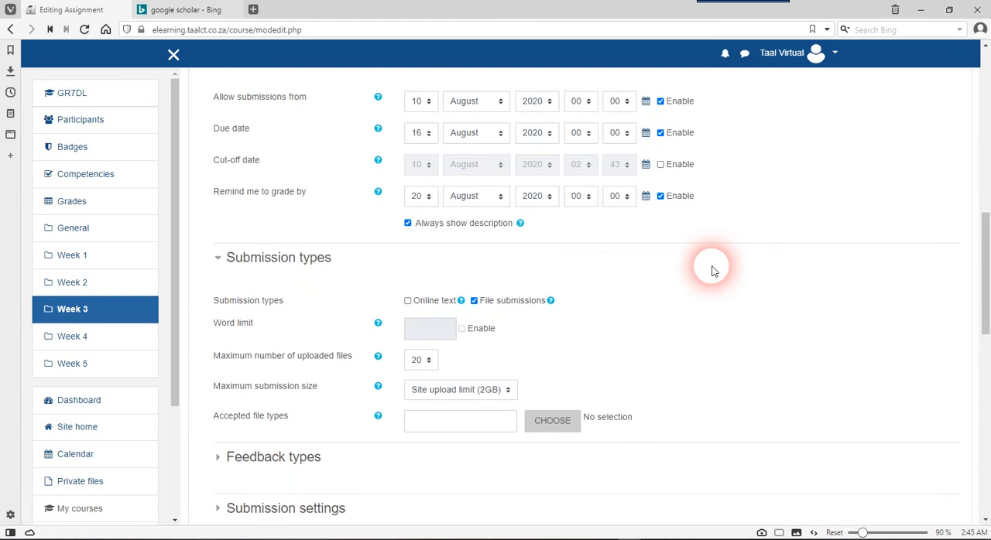
scroll(712, 268, up, 2)
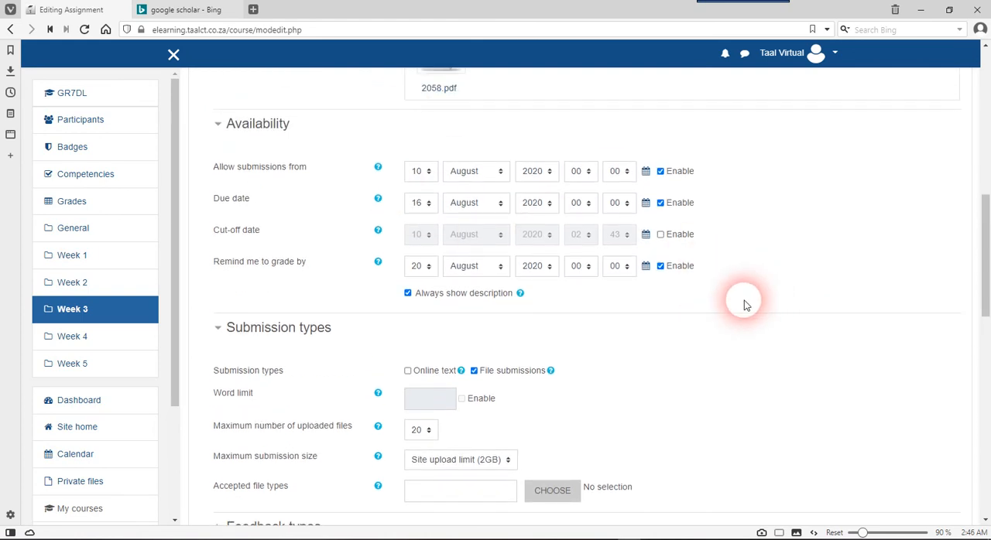
scroll(743, 304, down, 5)
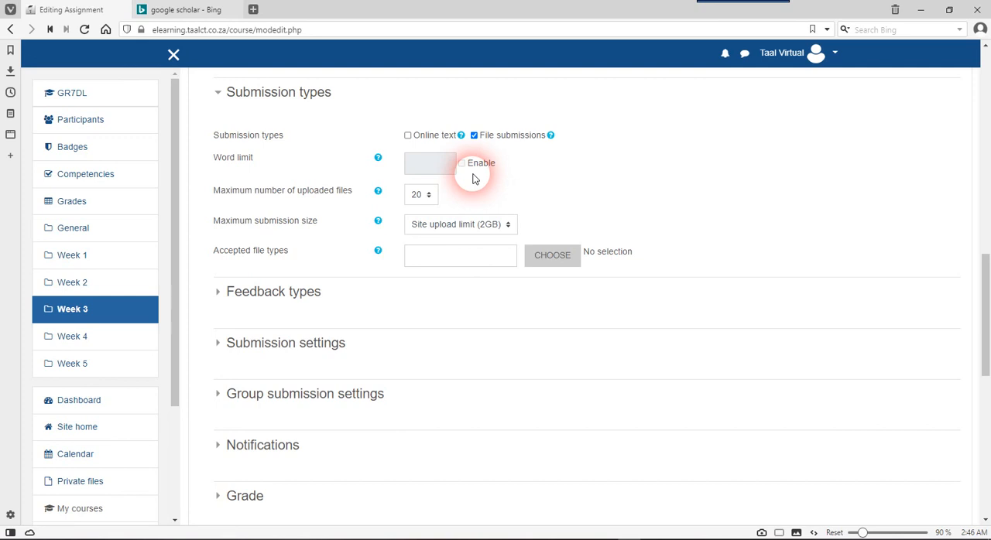
scroll(462, 205, down, 1)
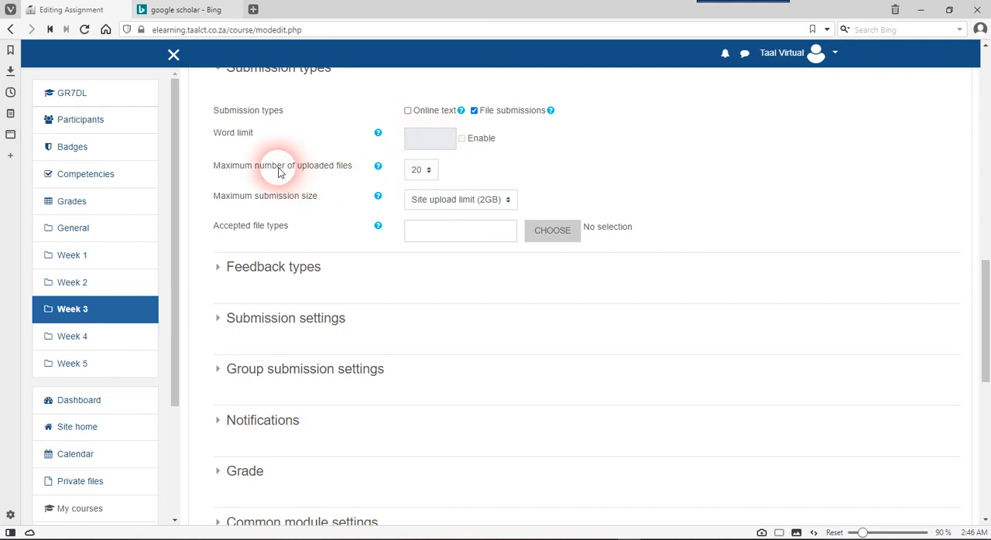
click(420, 172)
click(420, 172)
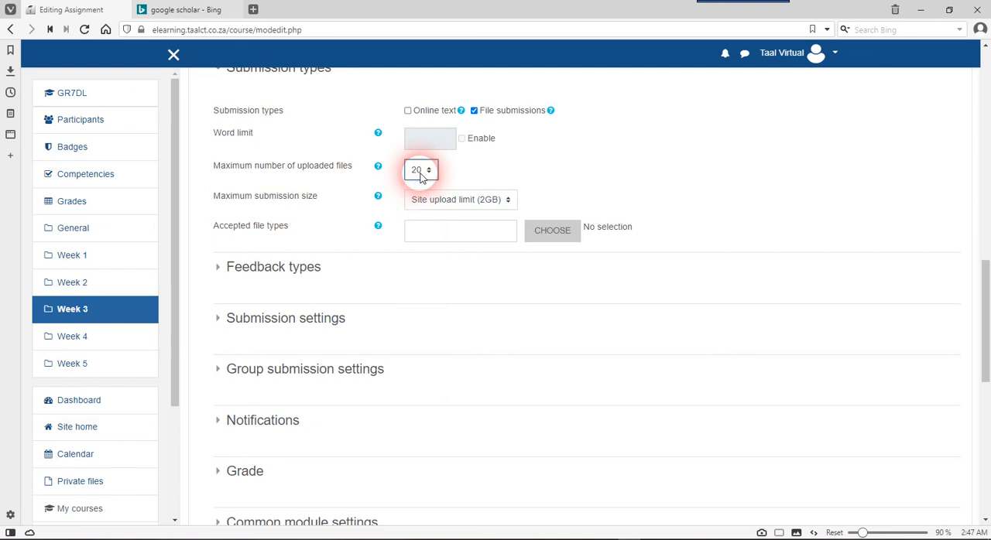
click(420, 172)
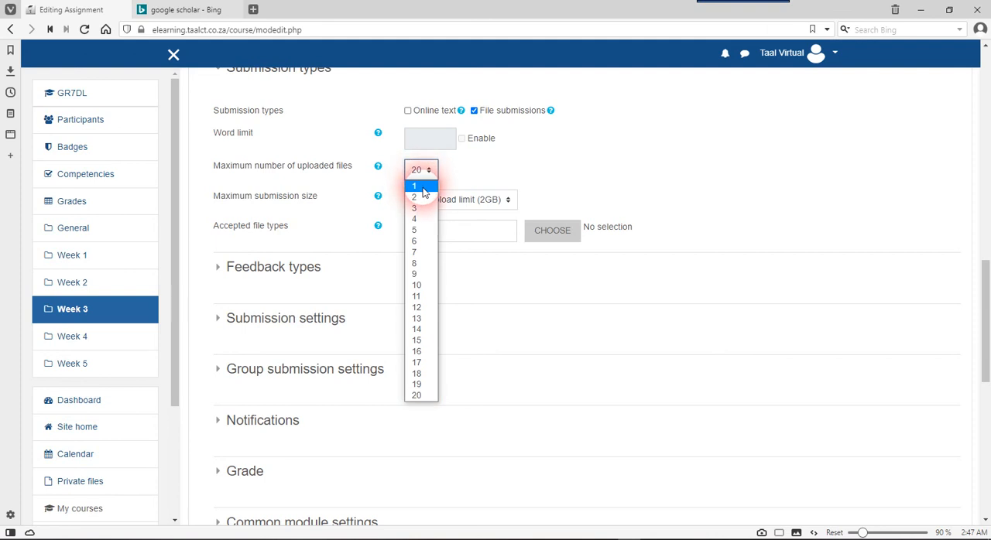
click(421, 188)
click(424, 171)
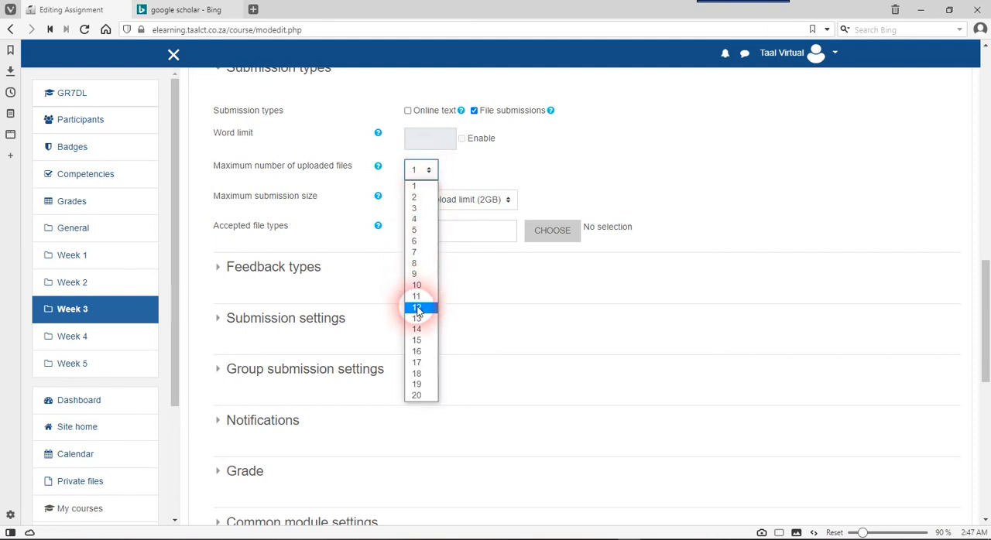
click(417, 396)
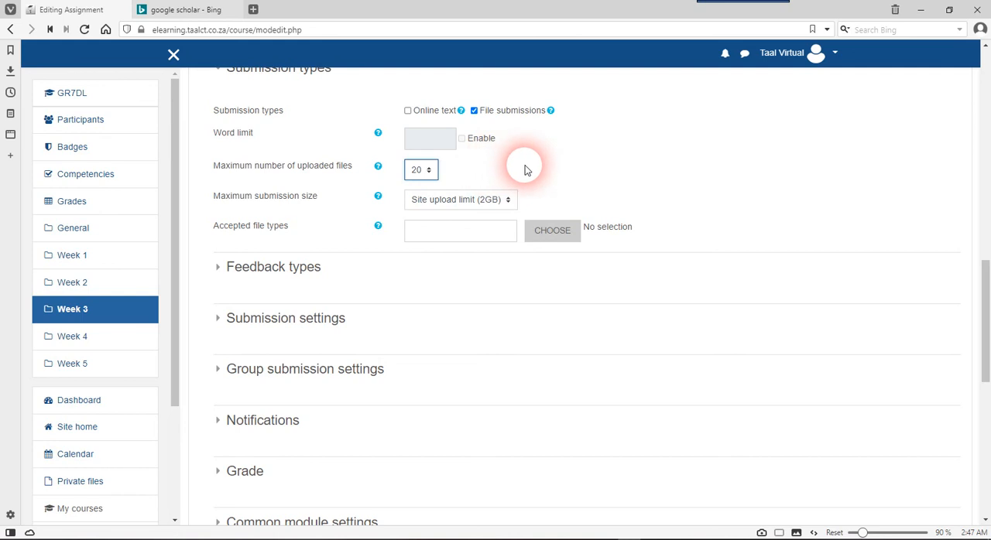
Examine the choices for the maximum number of uploaded files and the maximum submission size
scroll(525, 170, up, 1)
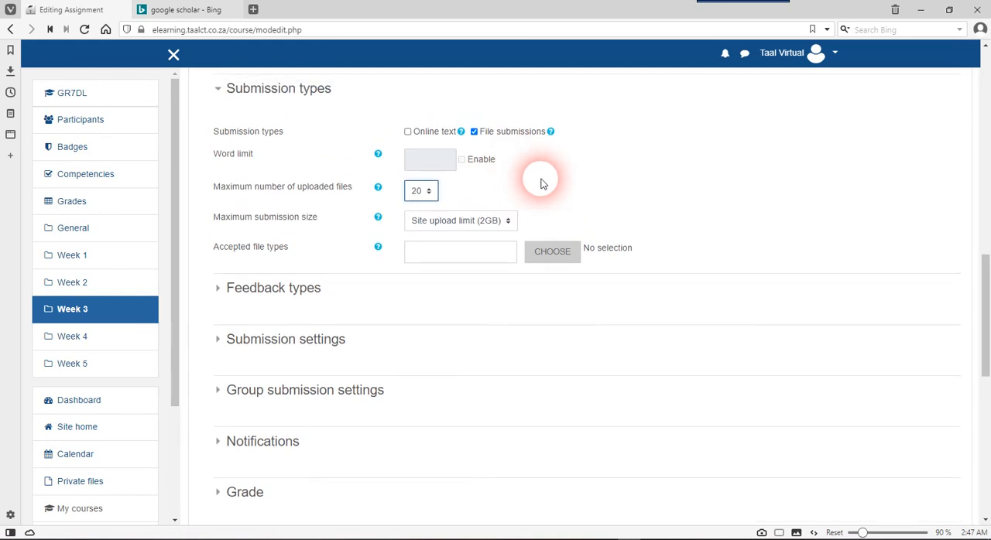
scroll(542, 184, up, 1)
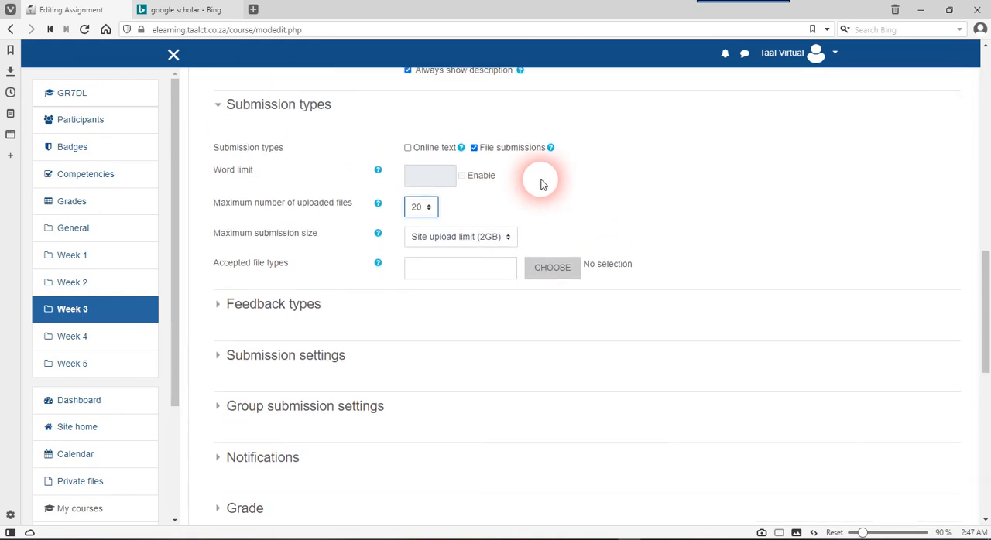
scroll(546, 184, down, 1)
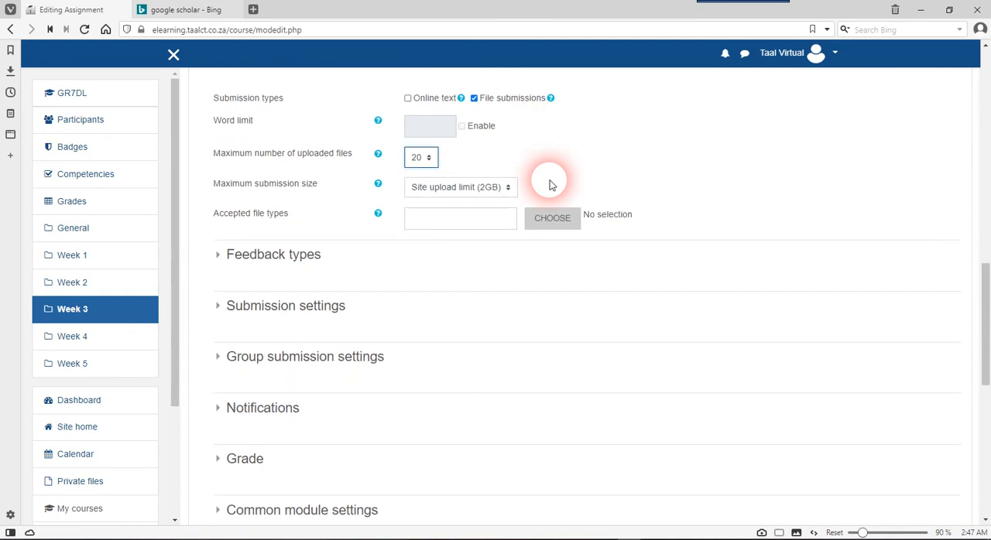
scroll(549, 185, up, 2)
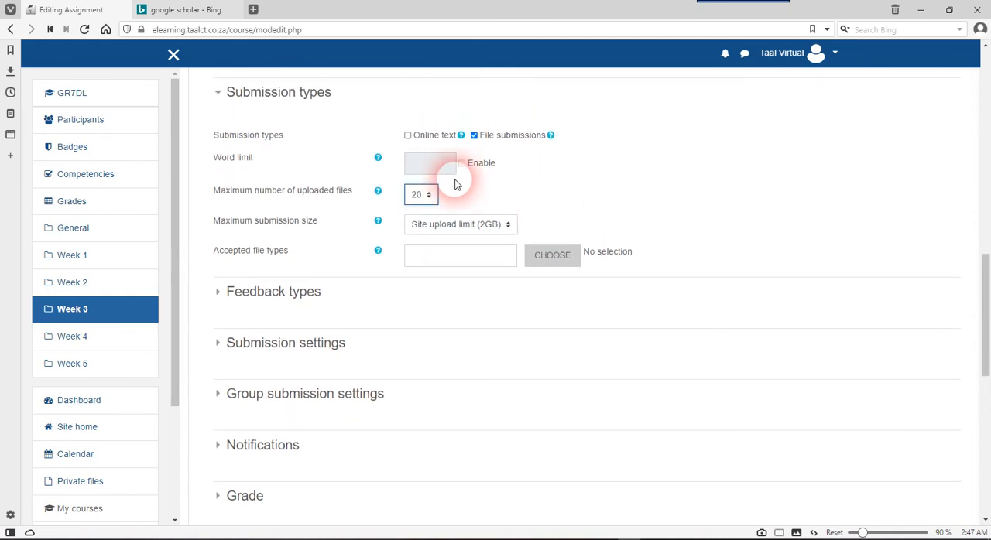
click(422, 194)
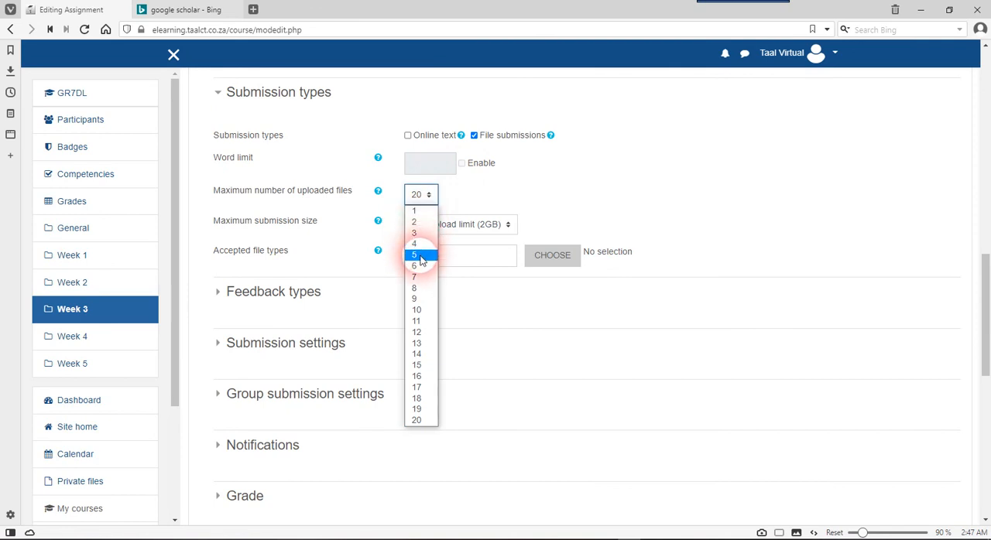
click(507, 199)
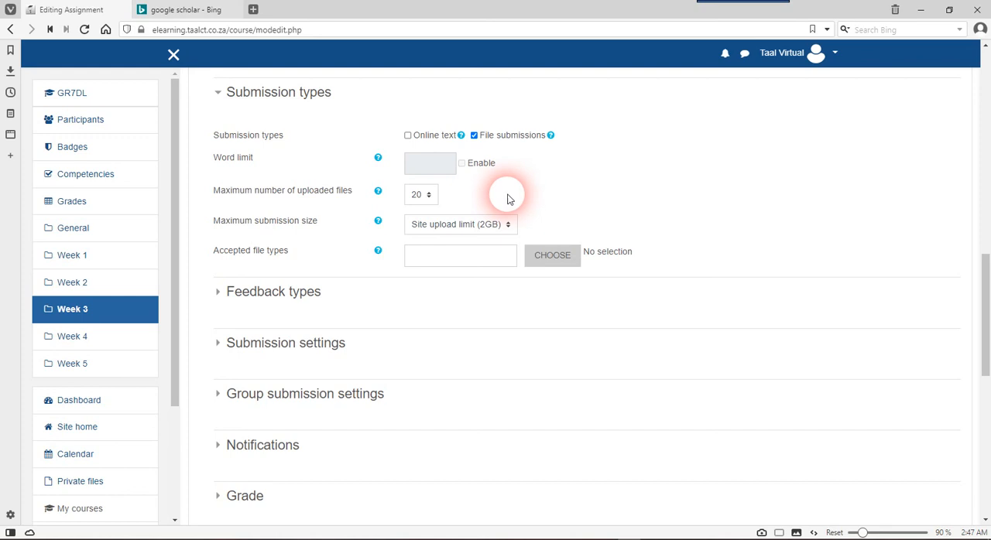
scroll(509, 196, down, 1)
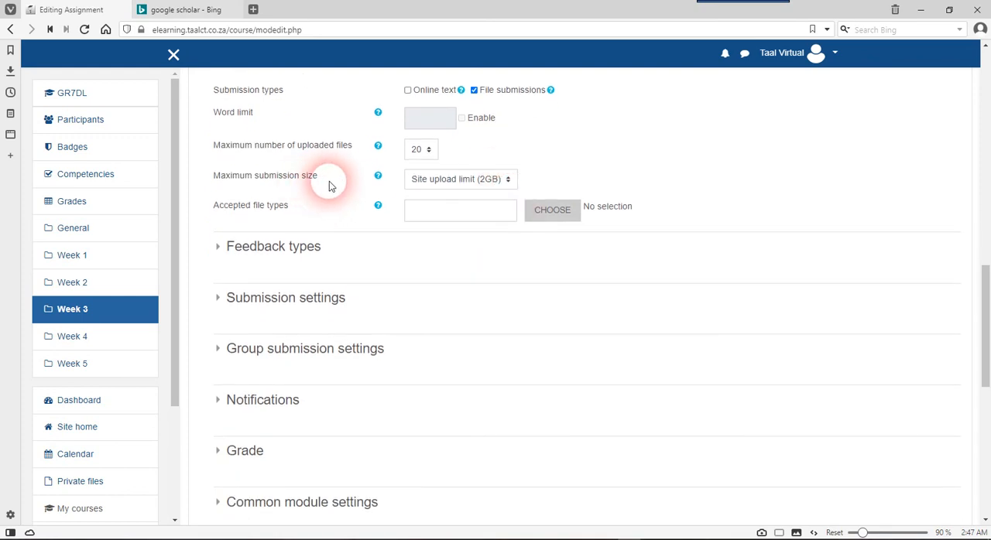
click(461, 180)
click(461, 180)
click(461, 179)
click(461, 180)
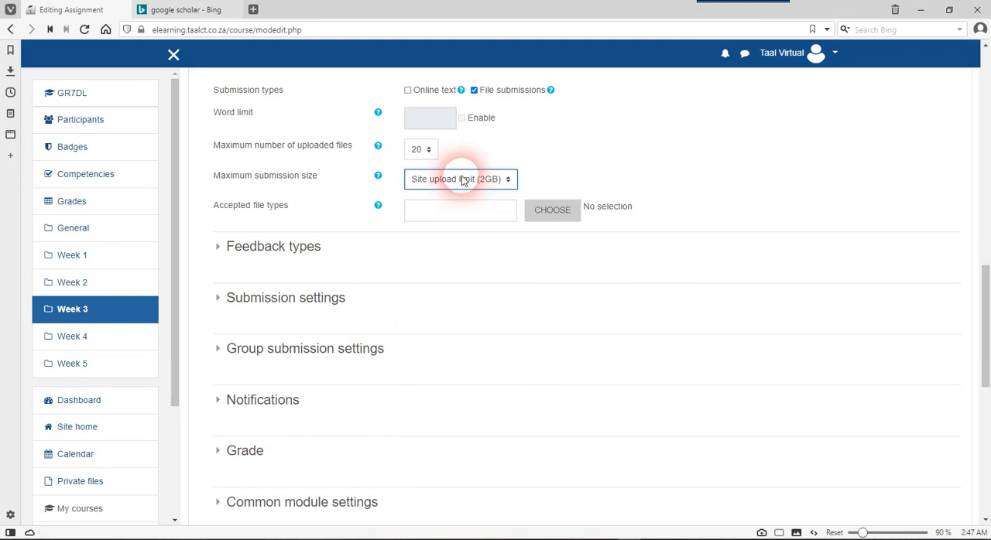
scroll(551, 178, up, 3)
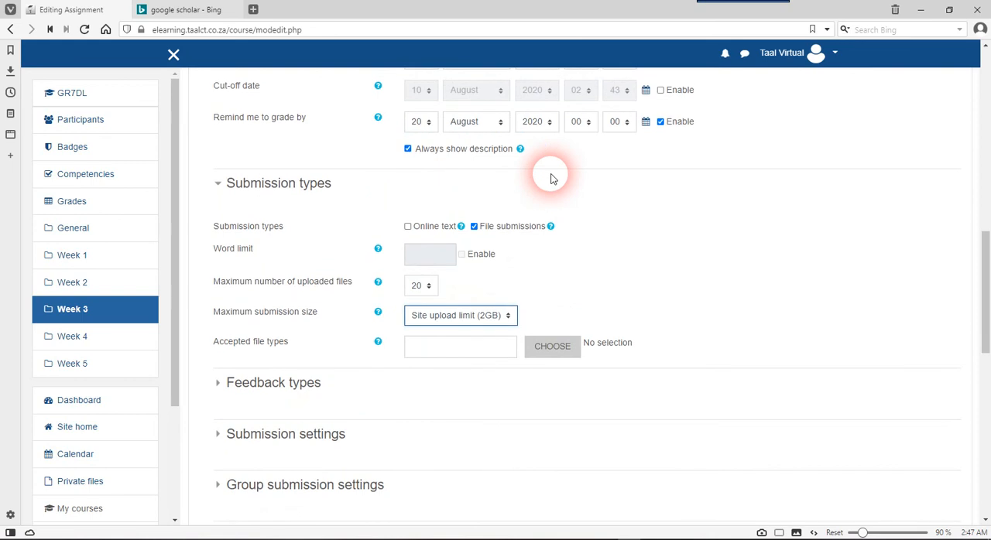
Examine the assignment's submission type settings, including the accepted file types field
scroll(551, 179, up, 3)
scroll(551, 179, up, 4)
scroll(554, 185, down, 8)
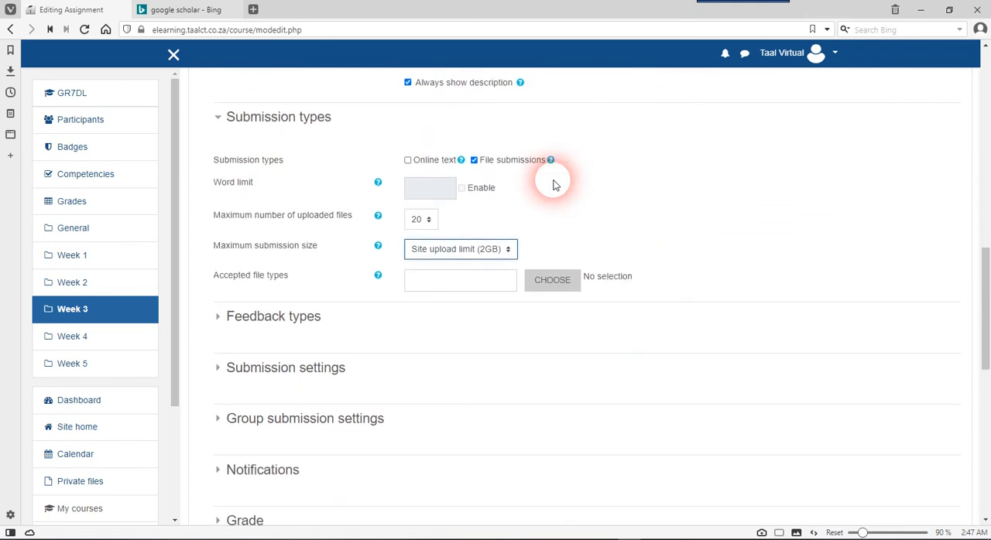
click(469, 283)
click(618, 213)
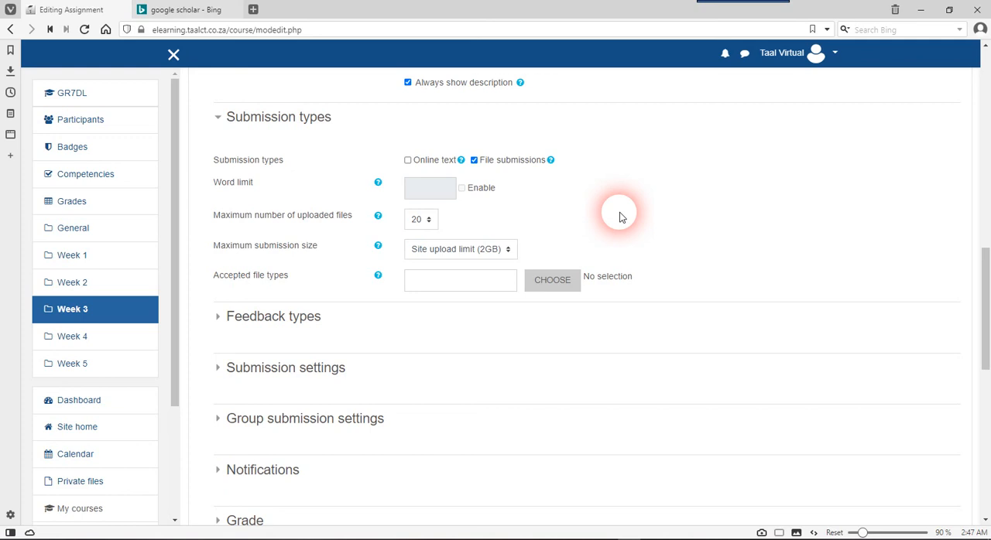
Review the file submission limits and expand the assignment's feedback types settings
scroll(619, 215, down, 1)
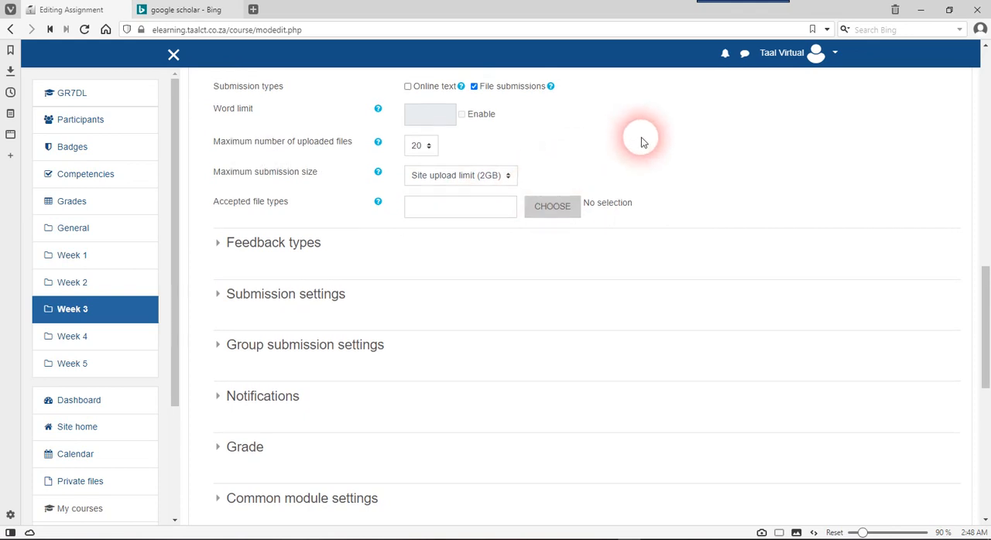
scroll(641, 139, up, 1)
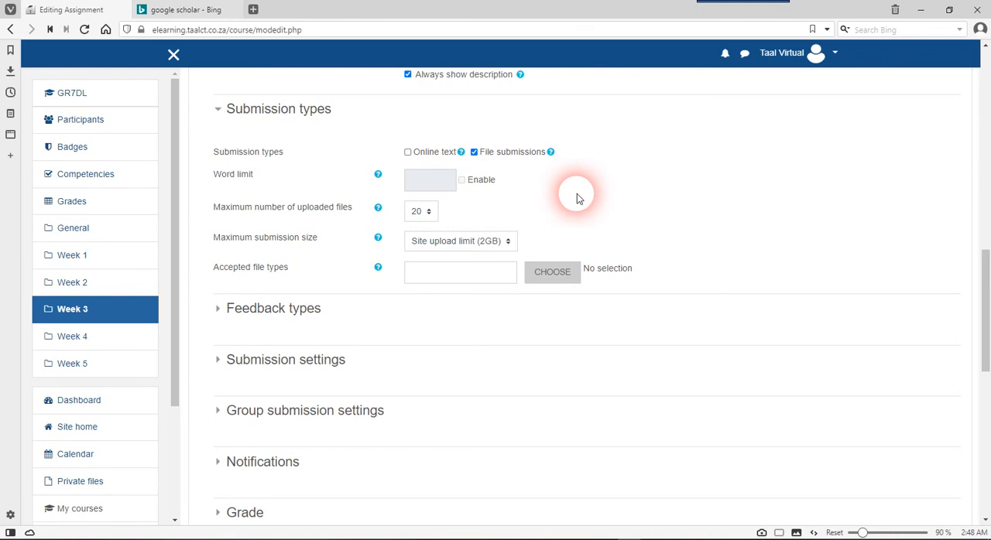
scroll(579, 196, up, 2)
scroll(577, 198, down, 4)
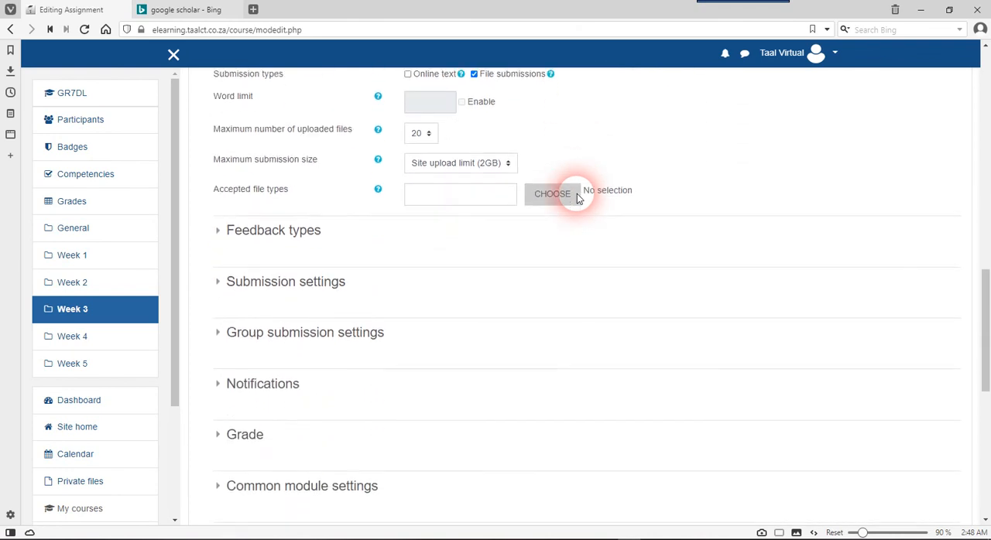
click(291, 219)
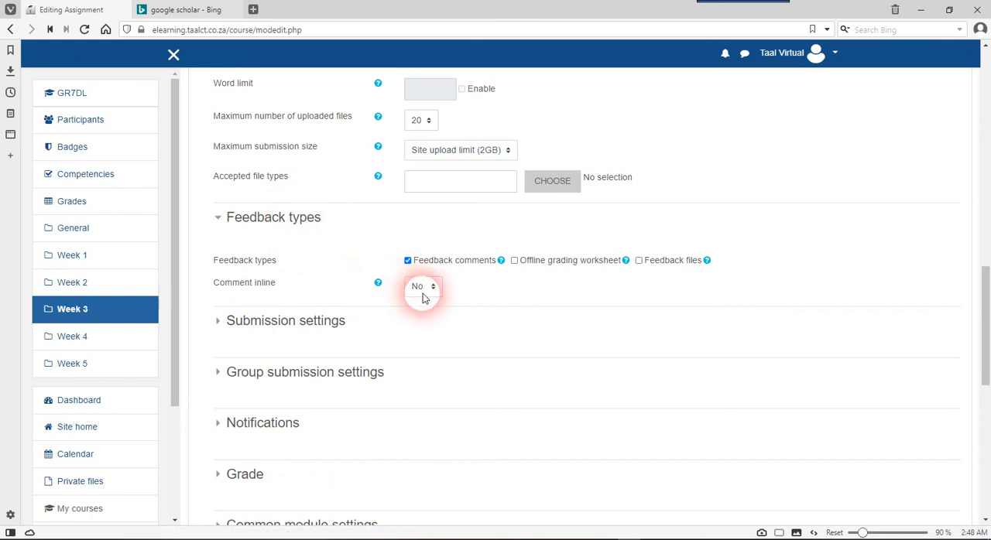
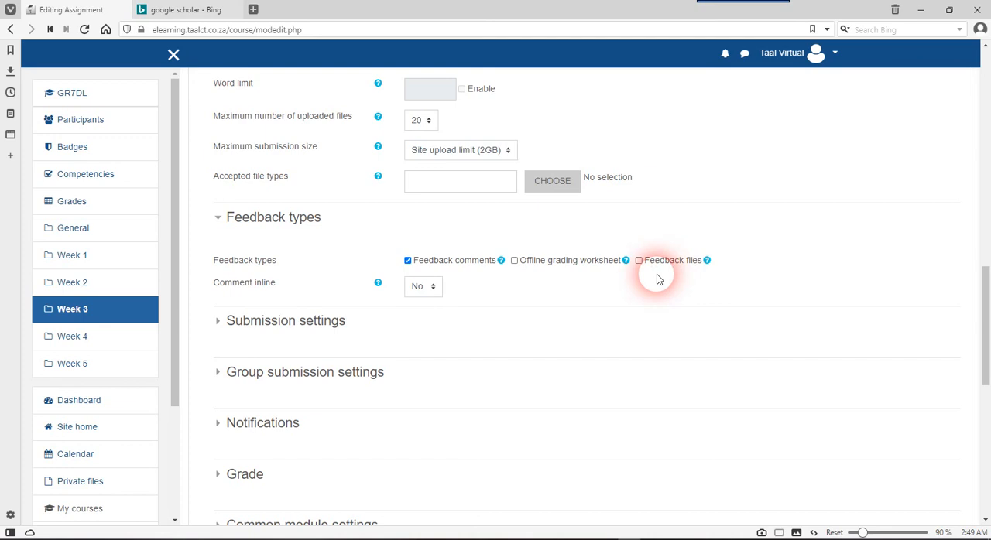
Expand the assignment's submission settings and examine the submit button, submission statement and attempts options
scroll(641, 277, down, 1)
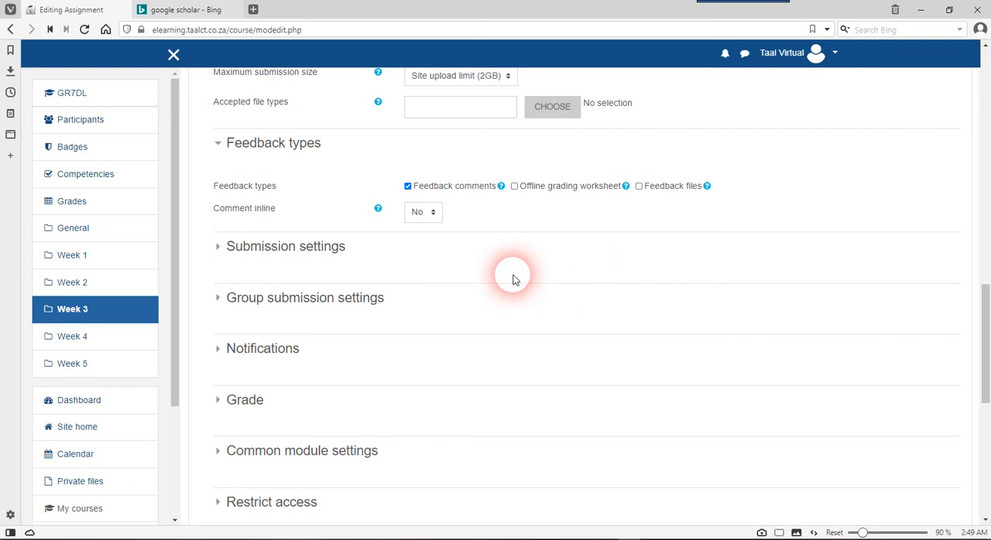
scroll(512, 279, down, 1)
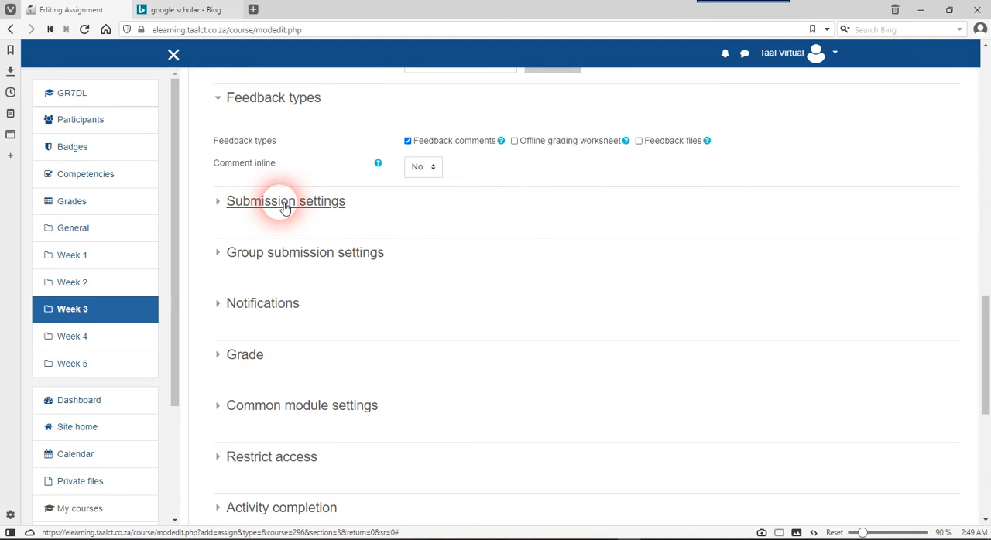
click(284, 203)
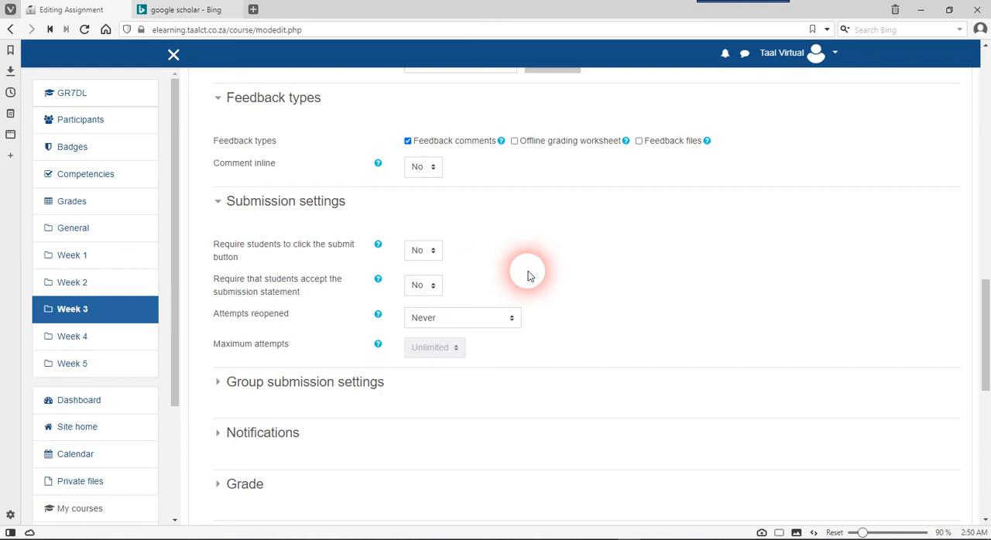
scroll(529, 276, down, 1)
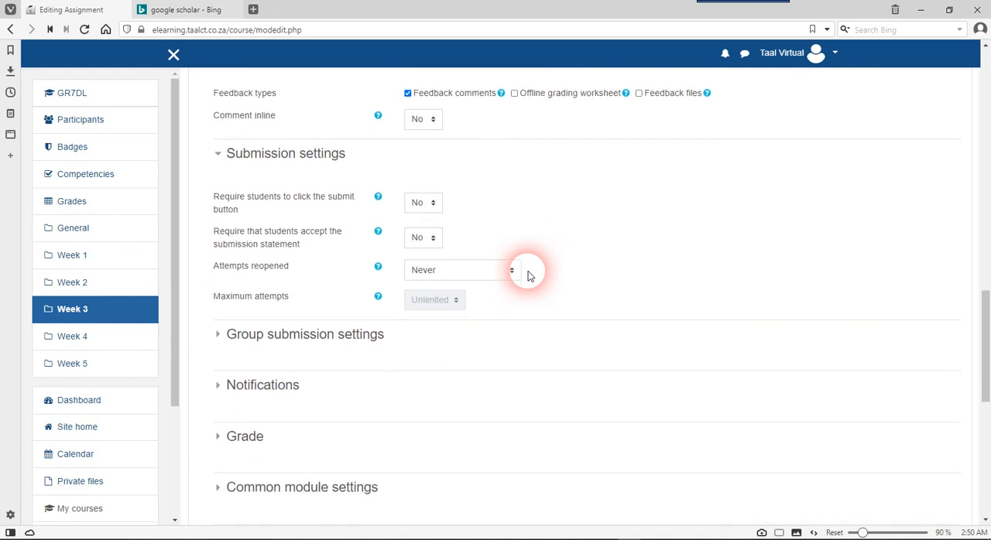
Review the Week 3 assignment form from its name, description and attached PDF through availability dates, submission types and feedback types
scroll(529, 275, up, 1)
scroll(529, 275, up, 1)
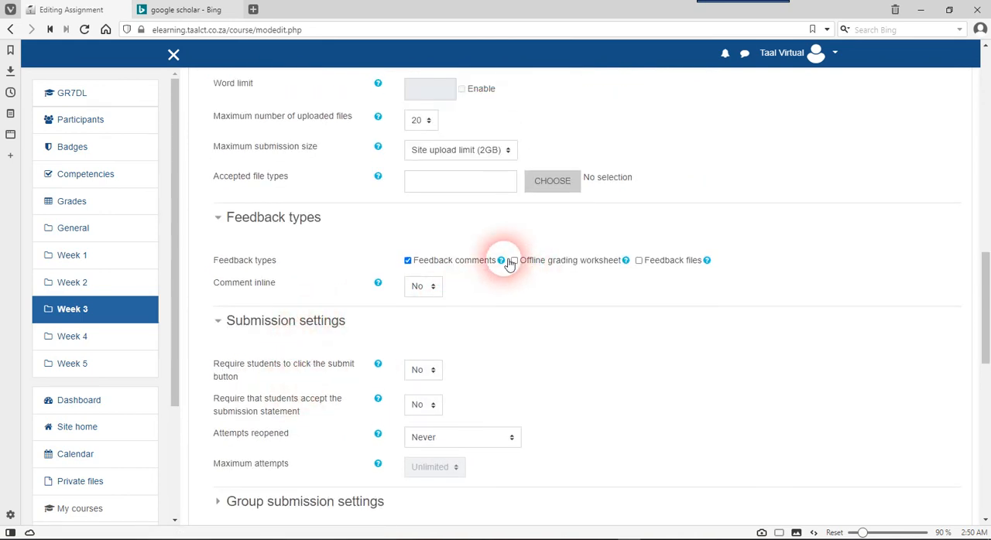
scroll(504, 261, up, 3)
scroll(509, 264, up, 3)
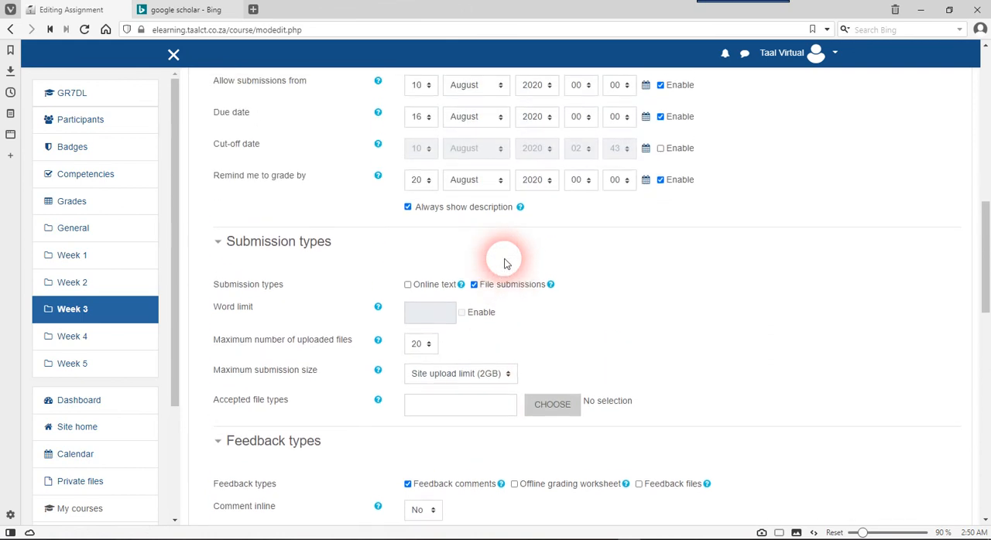
scroll(507, 272, up, 5)
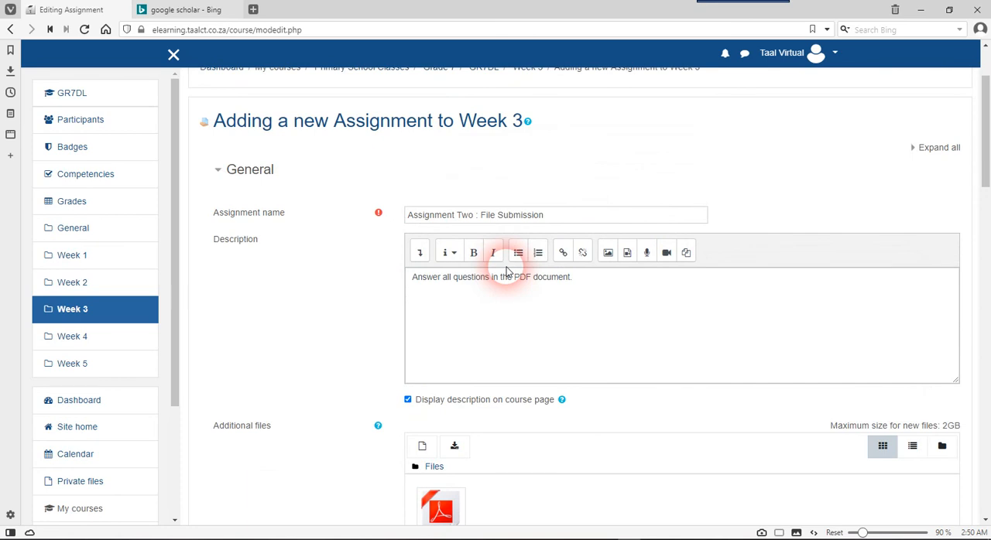
scroll(507, 272, down, 1)
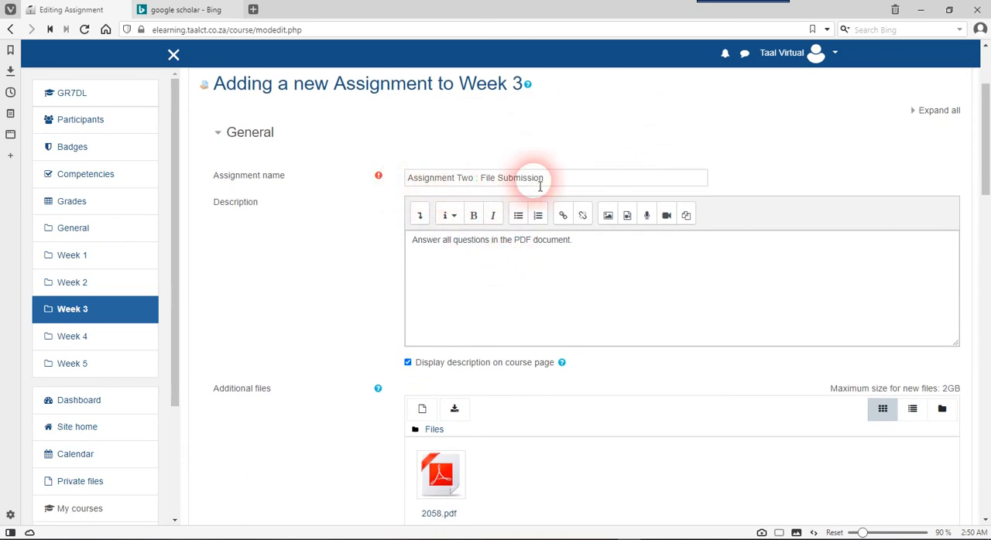
scroll(529, 286, down, 3)
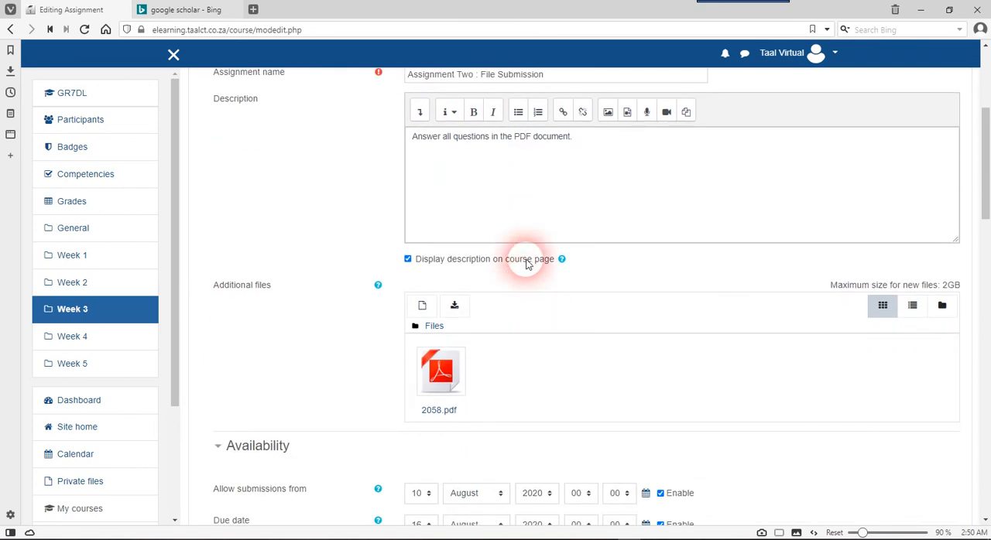
scroll(611, 177, down, 4)
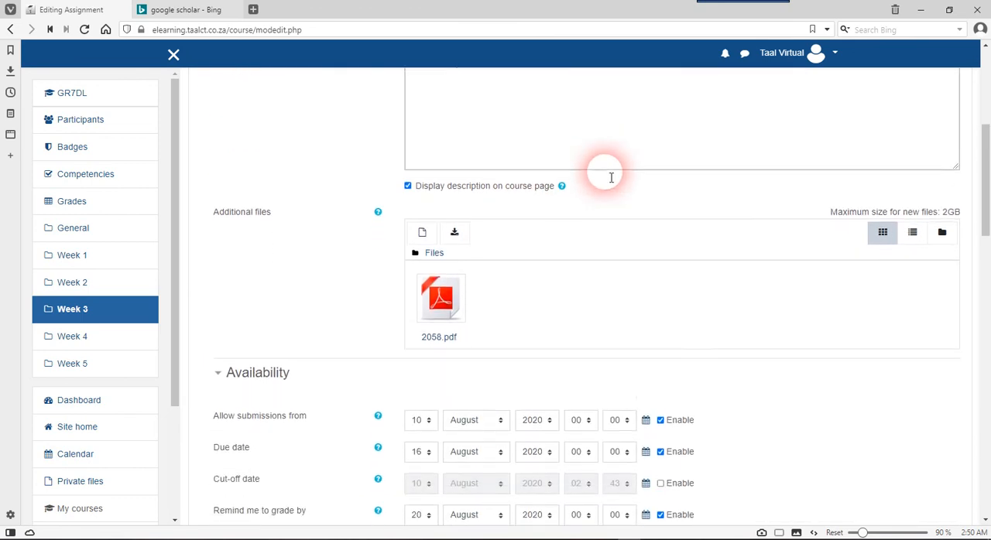
scroll(611, 177, down, 2)
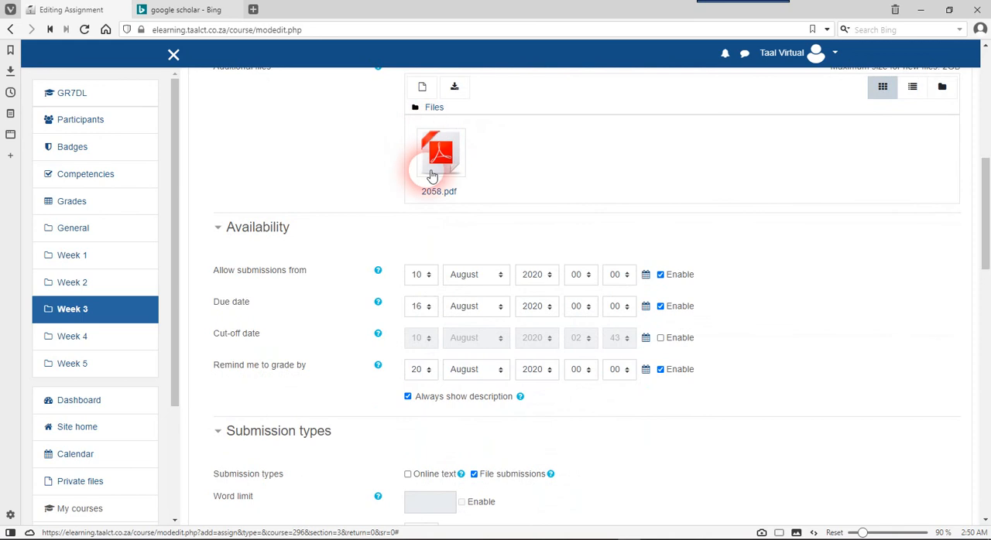
scroll(518, 201, down, 3)
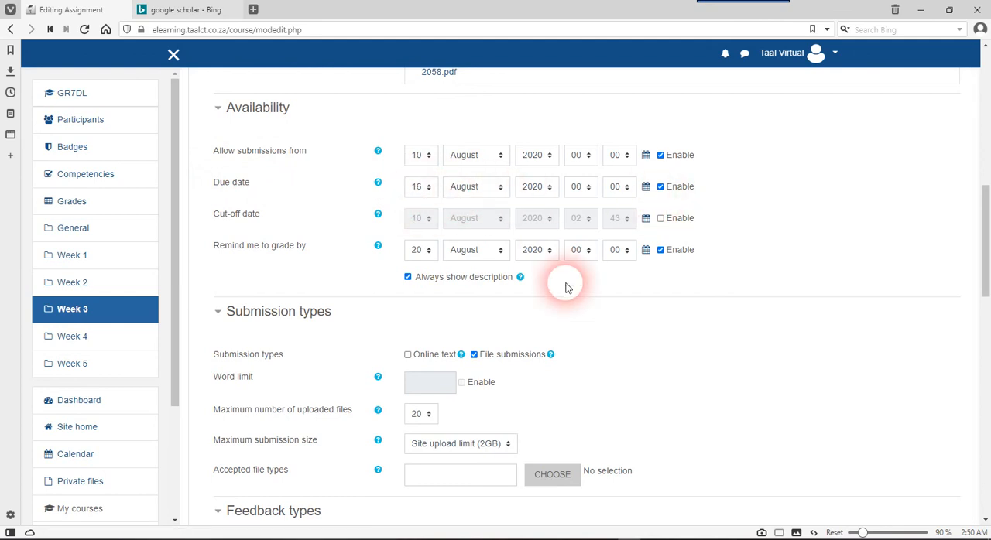
scroll(606, 333, down, 3)
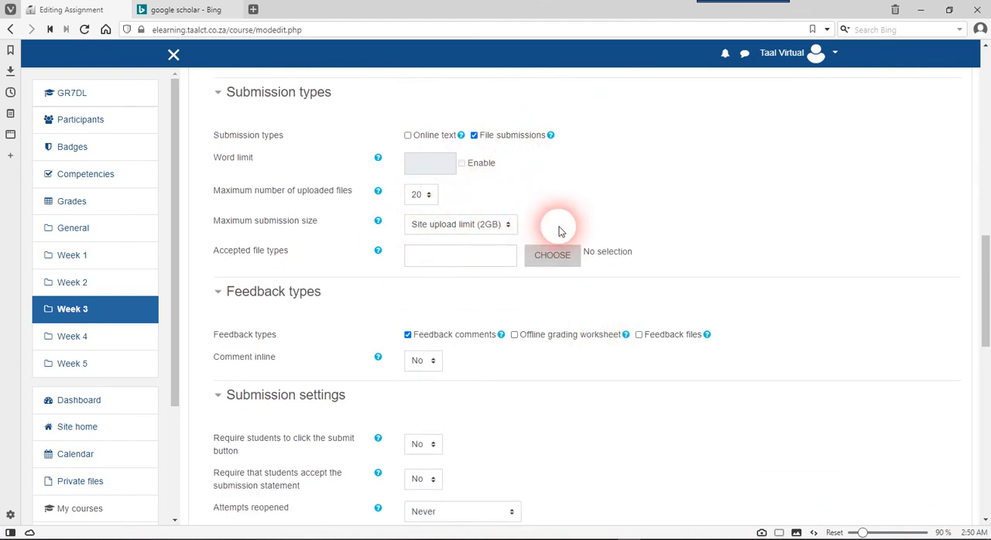
scroll(639, 325, down, 3)
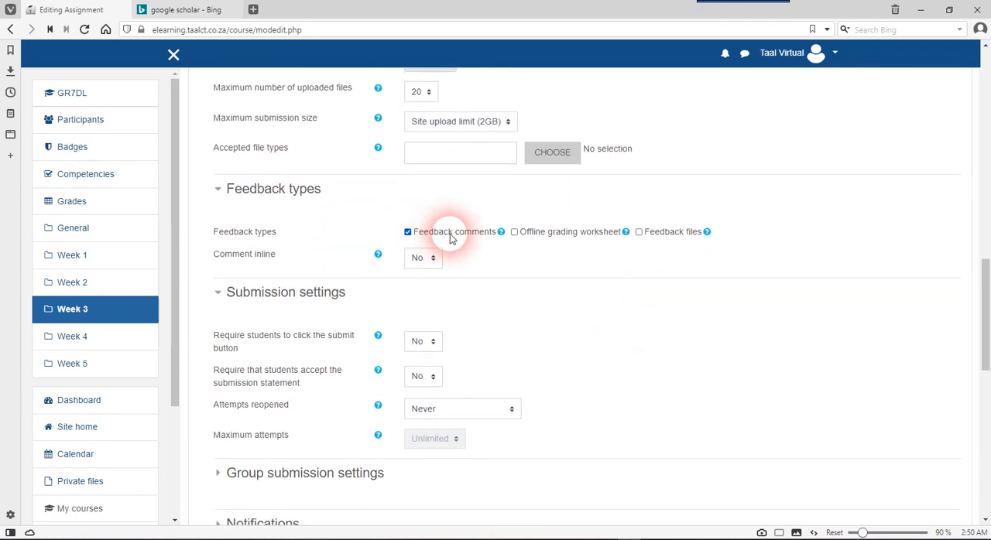
Save the Week 3 file submission assignment and return to the course page
scroll(472, 266, down, 3)
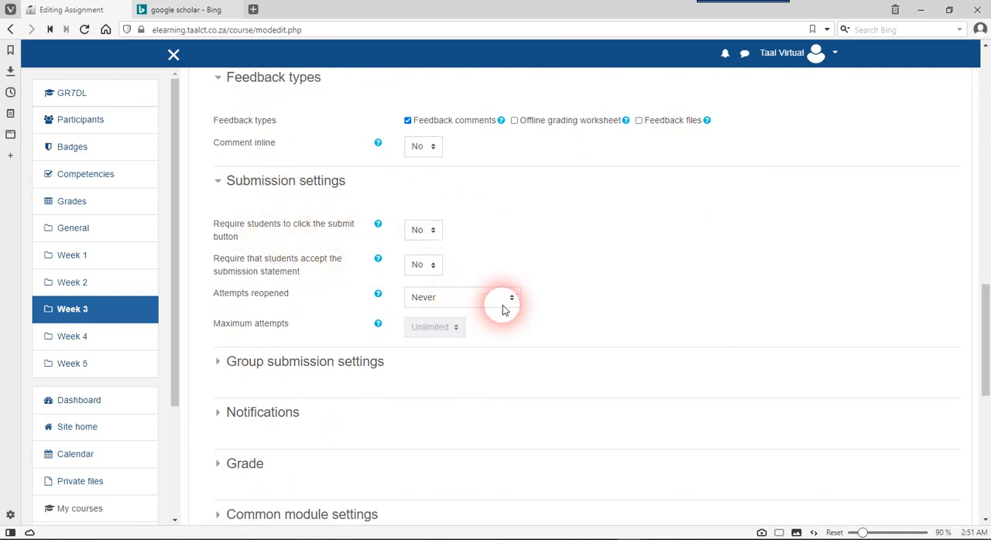
scroll(570, 325, down, 7)
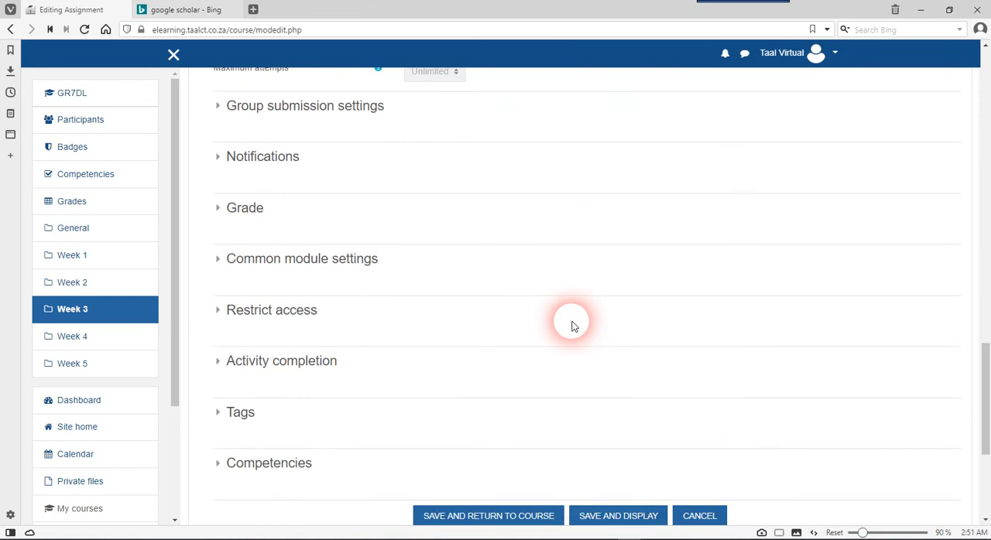
scroll(571, 325, down, 4)
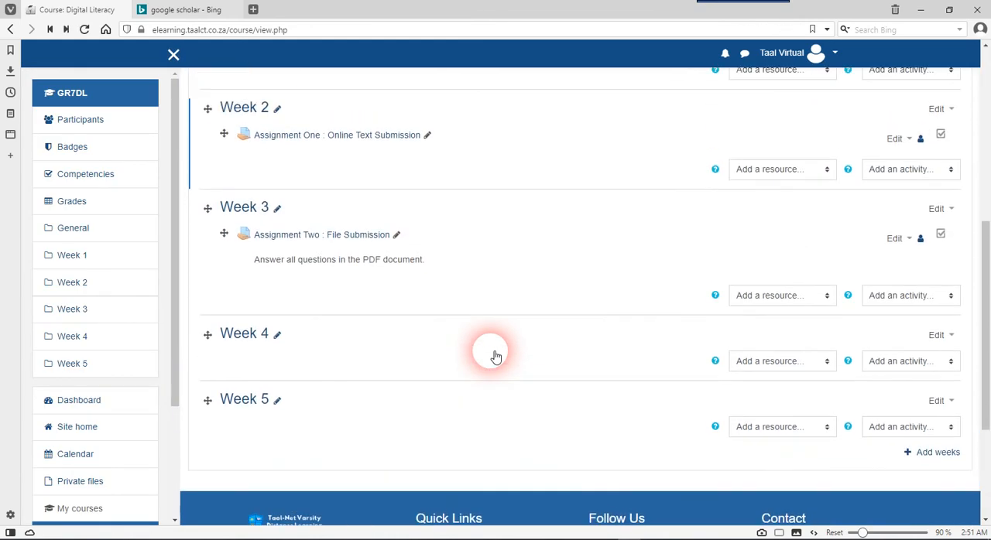
Open Assignment Two : File Submission and examine its grading summary and the list of all submissions
scroll(495, 356, up, 2)
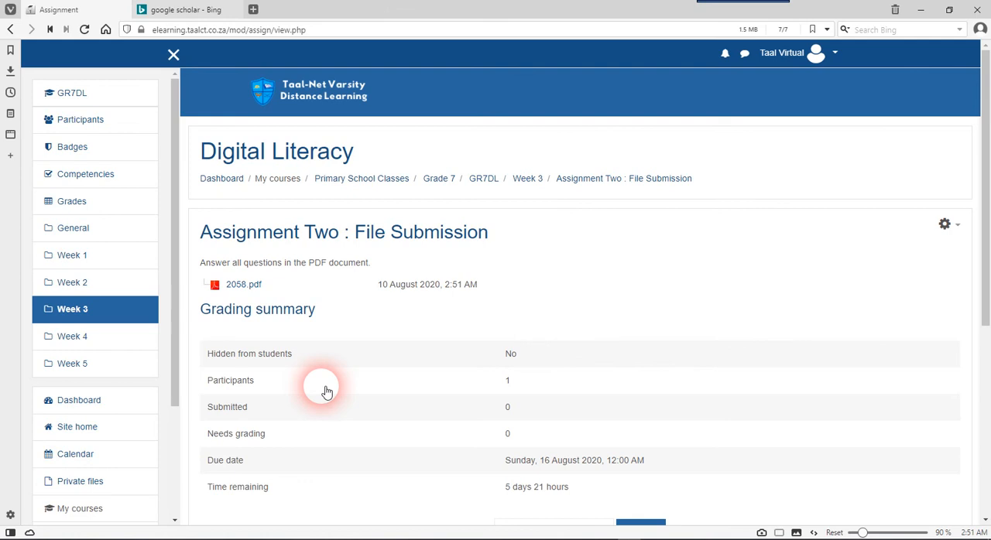
scroll(326, 392, down, 1)
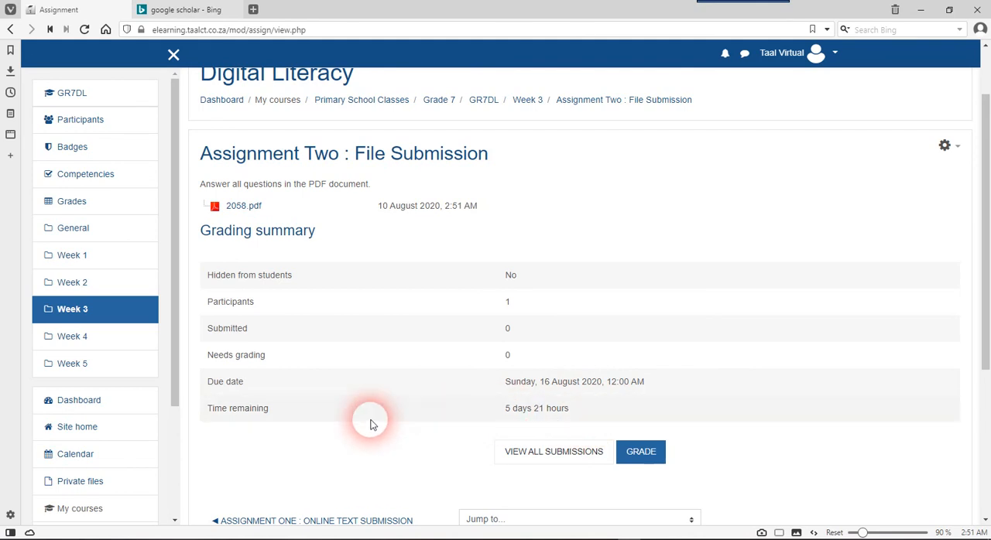
click(562, 458)
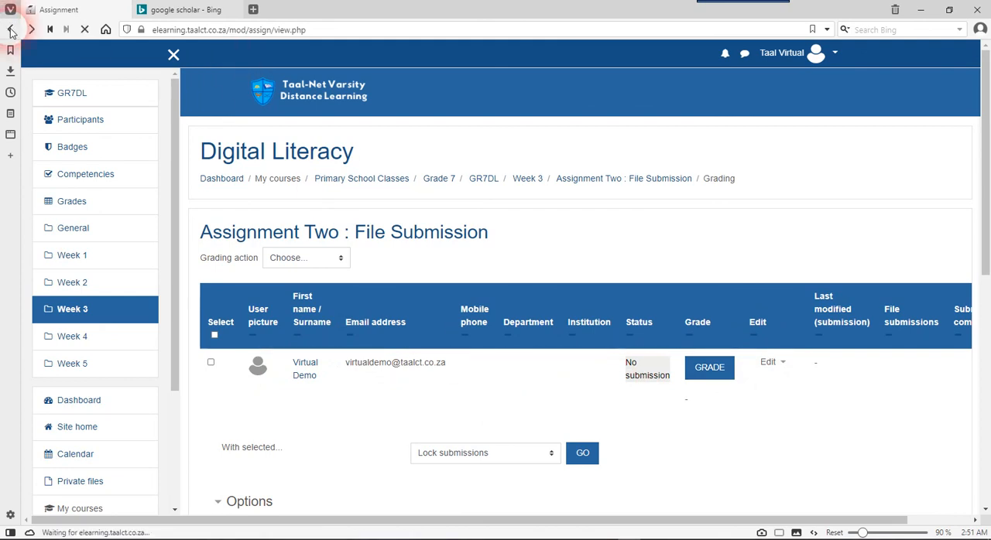
Open the student grading page for Assignment Two, examine the grade and feedback comments fields, and return to the assignment
click(657, 458)
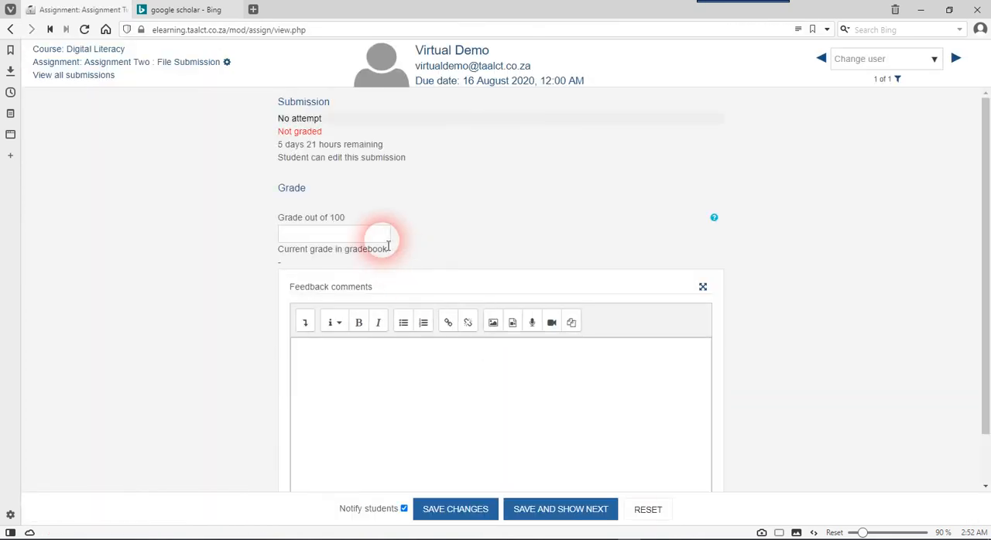
scroll(424, 226, down, 1)
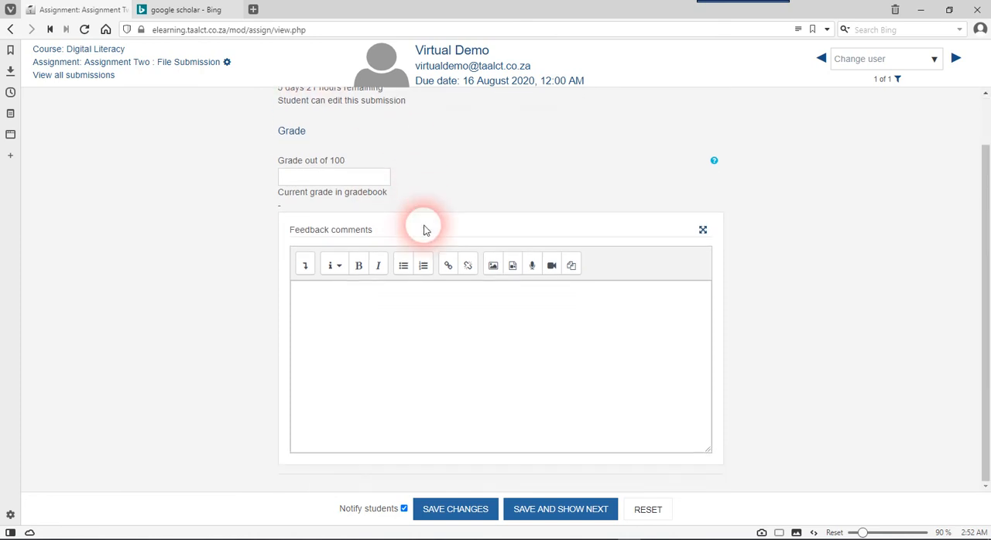
scroll(423, 228, up, 1)
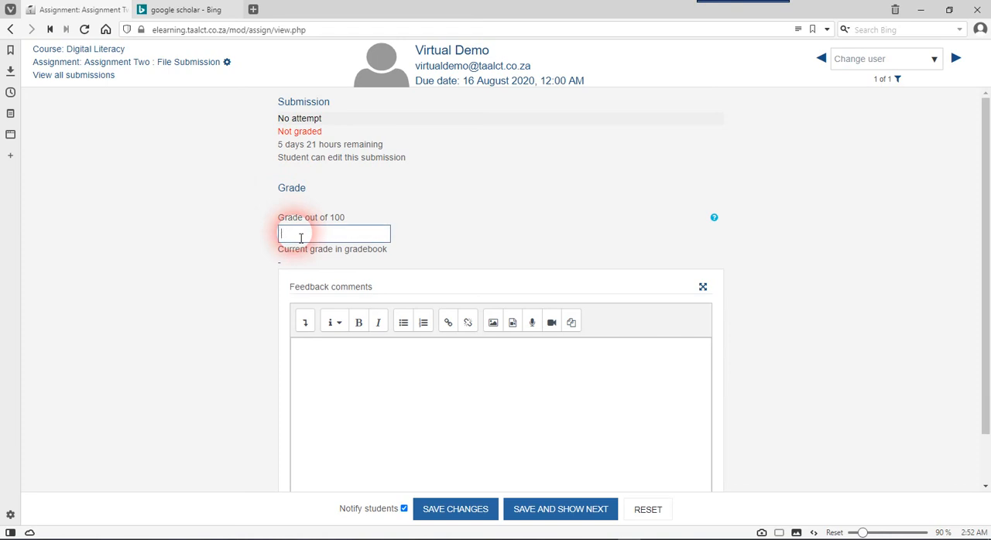
click(339, 359)
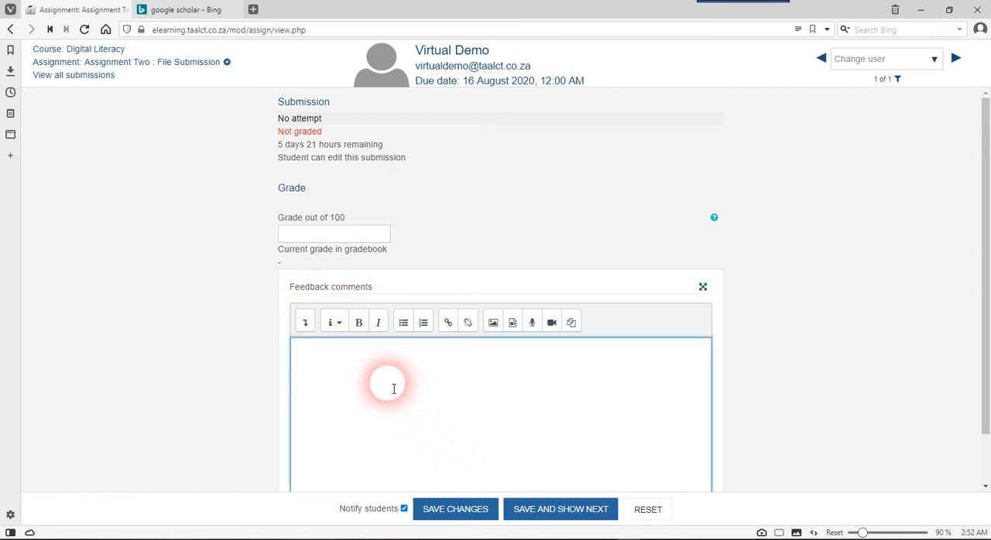
scroll(284, 309, down, 1)
scroll(283, 307, up, 1)
click(10, 30)
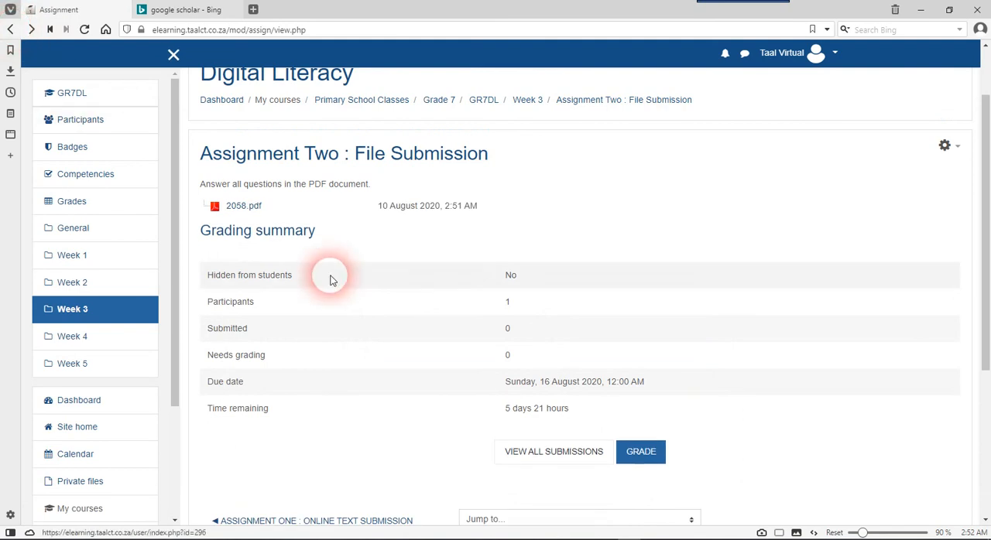
Return to the Digital Literacy course page and review the resources and assignments listed under each week
scroll(460, 263, up, 2)
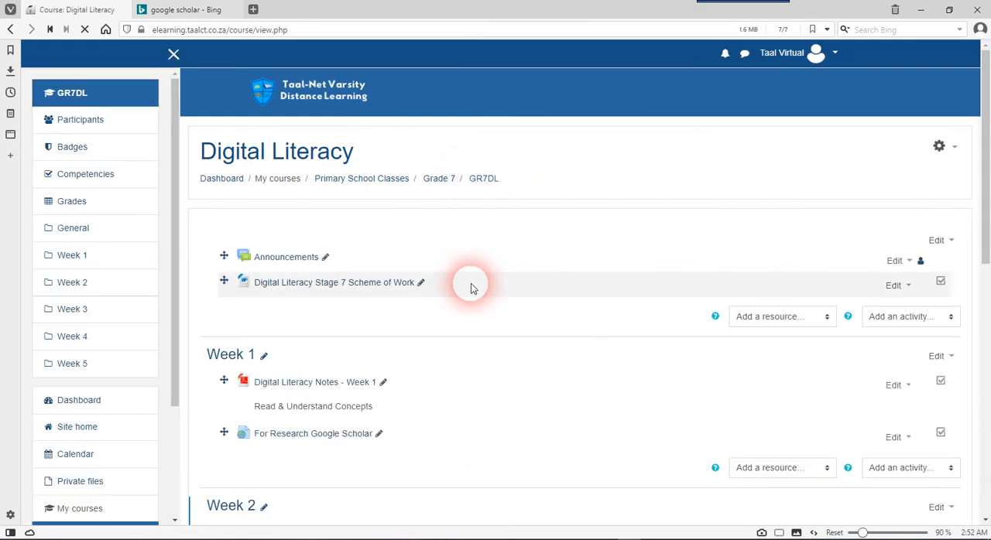
scroll(470, 286, down, 3)
scroll(470, 286, down, 3)
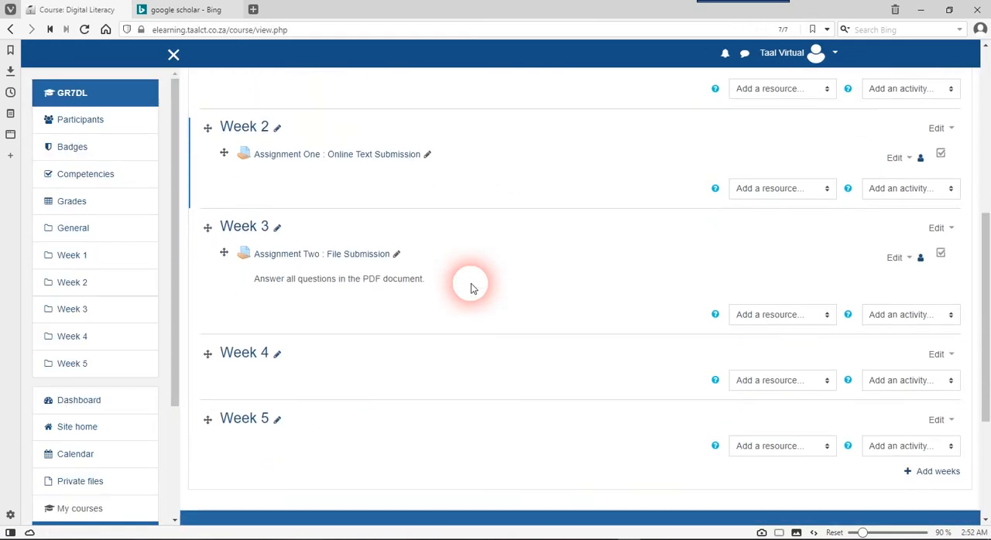
scroll(470, 288, up, 3)
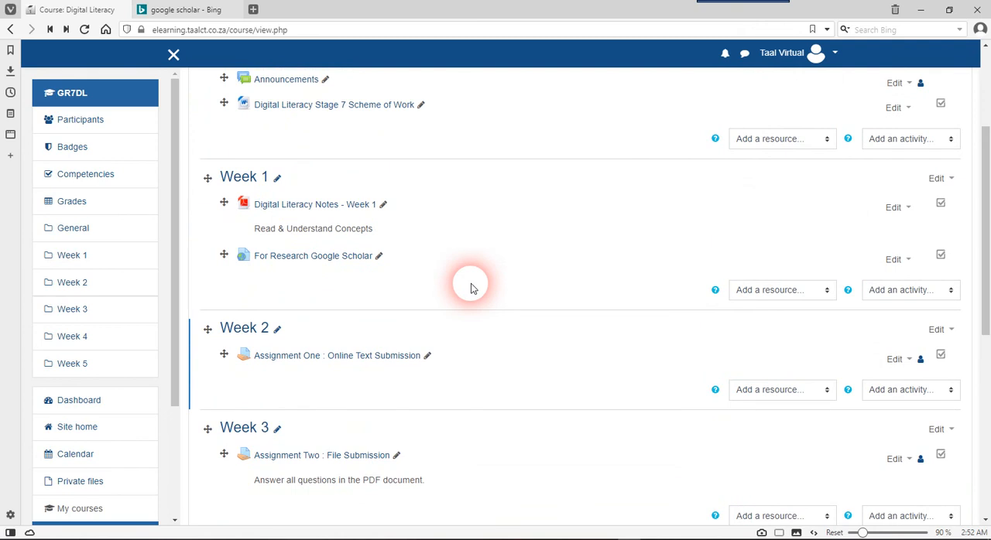
scroll(470, 288, down, 2)
scroll(471, 288, up, 3)
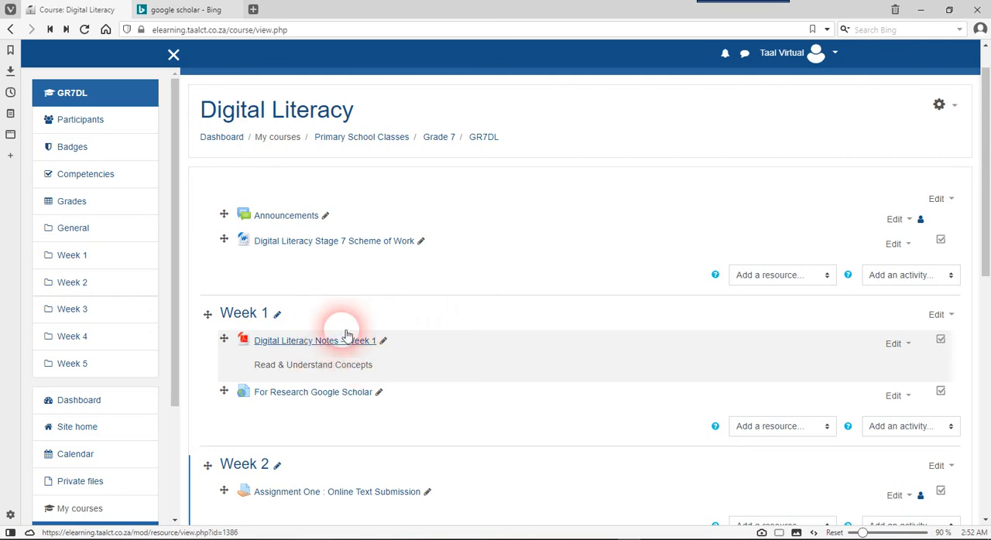
scroll(455, 380, down, 1)
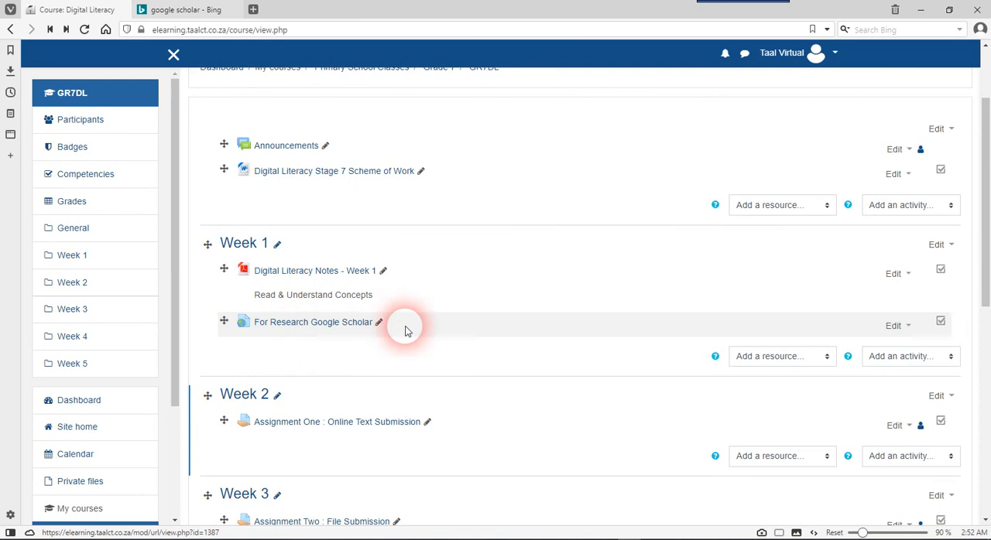
scroll(438, 354, down, 2)
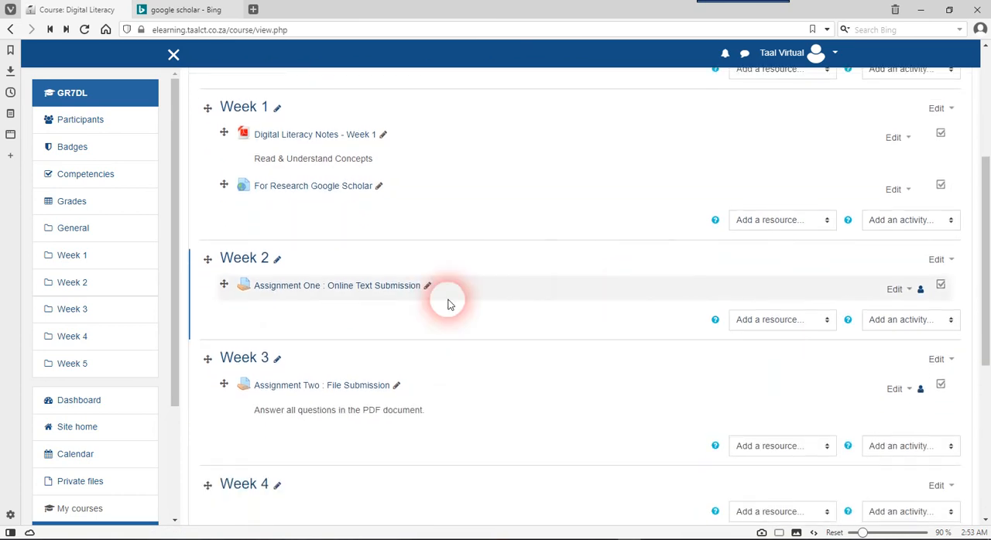
scroll(427, 311, down, 1)
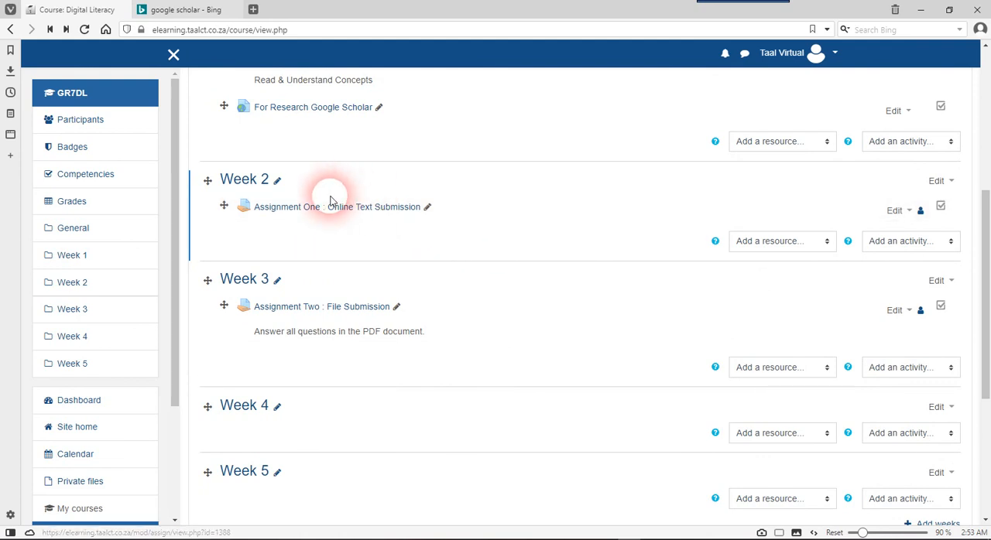
scroll(442, 314, down, 1)
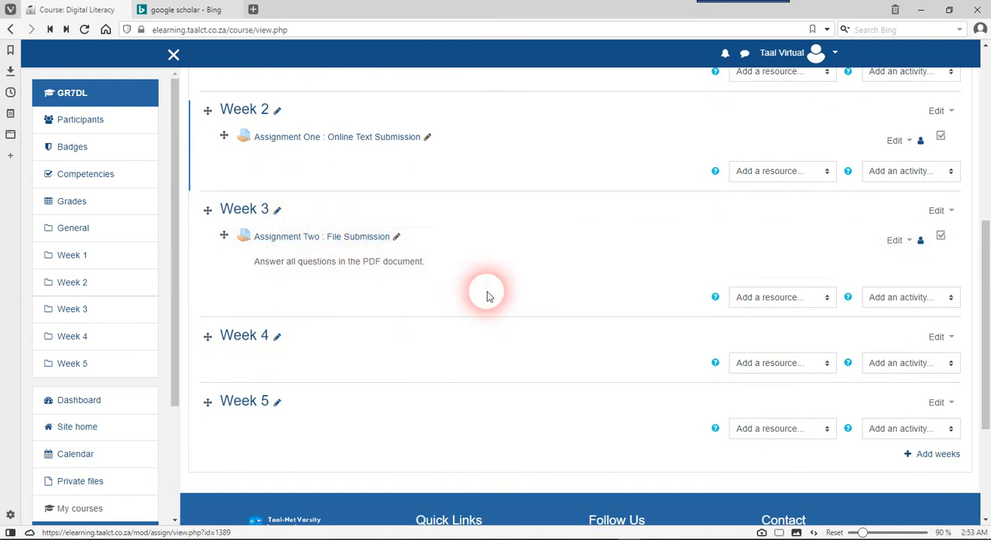
scroll(471, 271, up, 3)
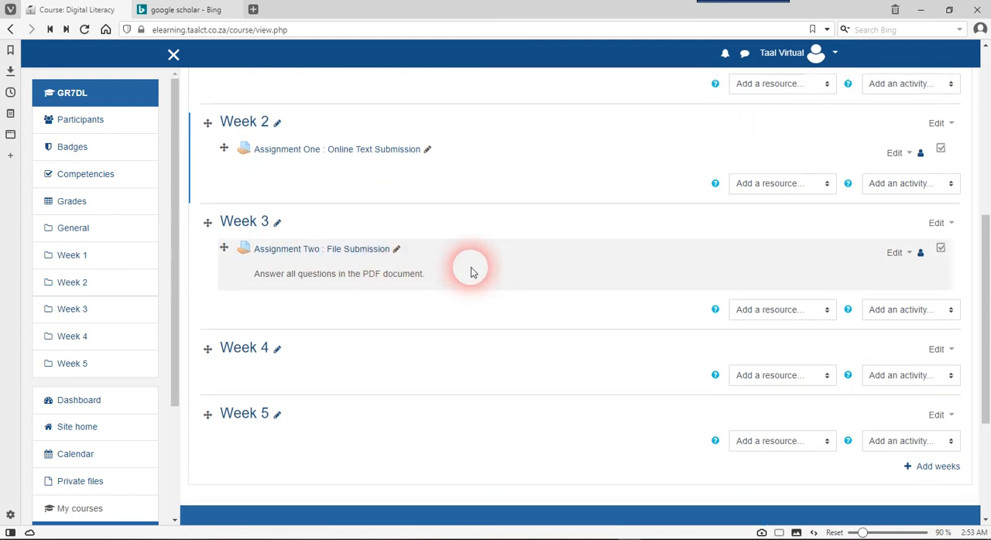
scroll(470, 270, down, 1)
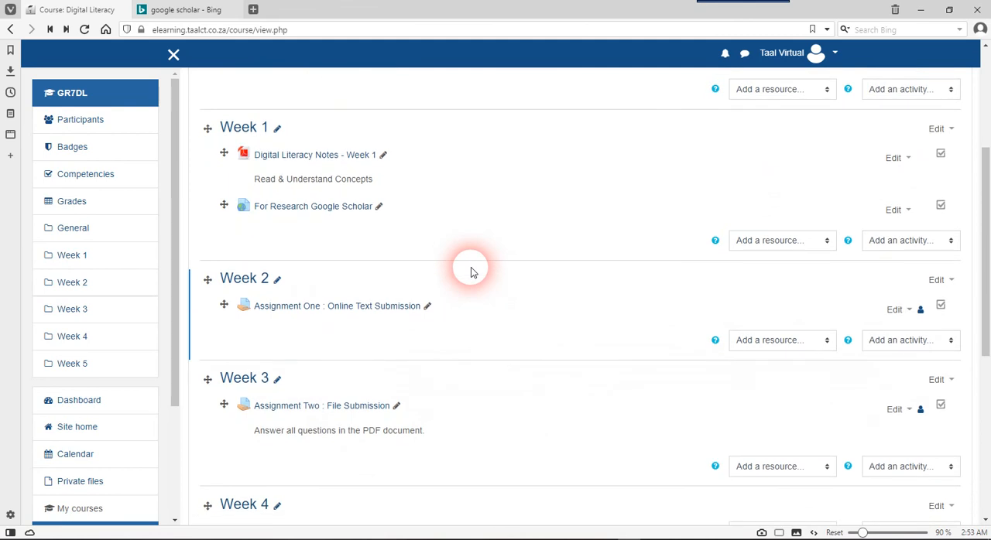
Examine the course outline from the general section's announcements and scheme of work through to Week 5
scroll(471, 270, down, 3)
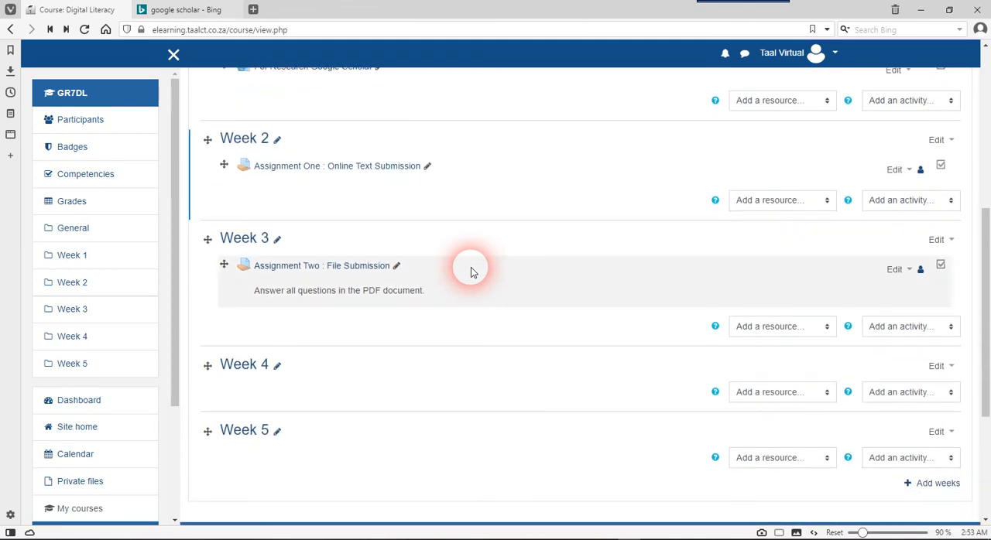
scroll(470, 270, up, 2)
scroll(470, 270, up, 1)
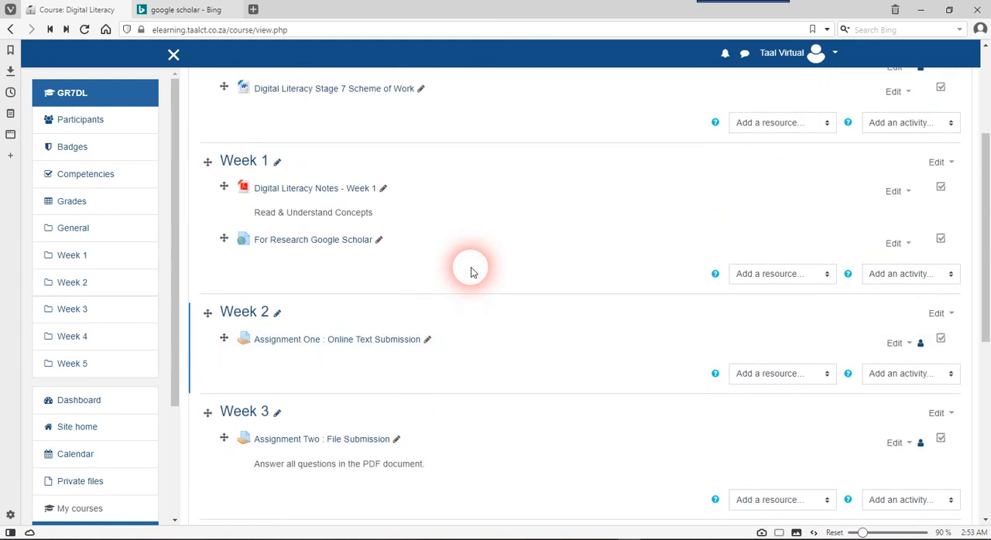
scroll(471, 271, up, 2)
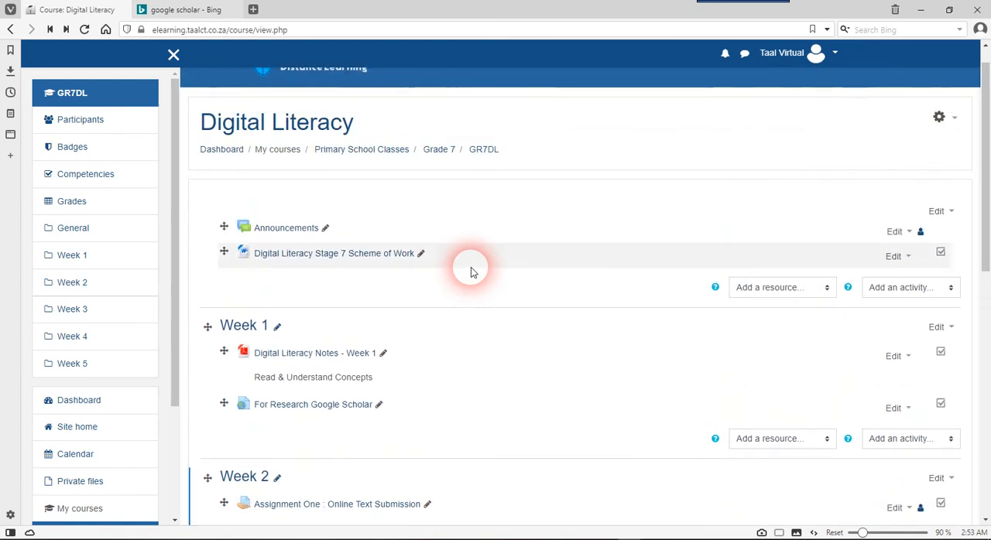
scroll(470, 271, down, 3)
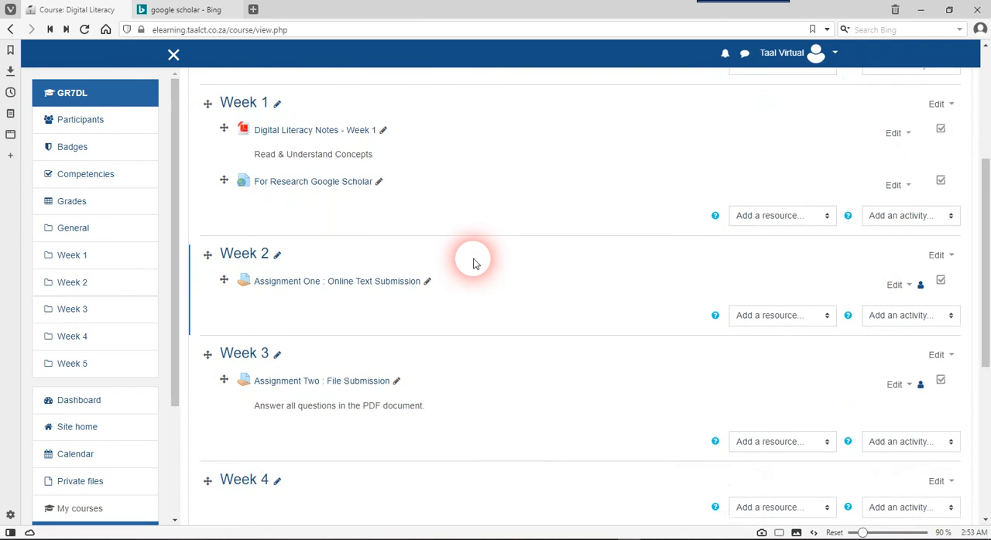
scroll(474, 263, down, 2)
scroll(475, 263, up, 1)
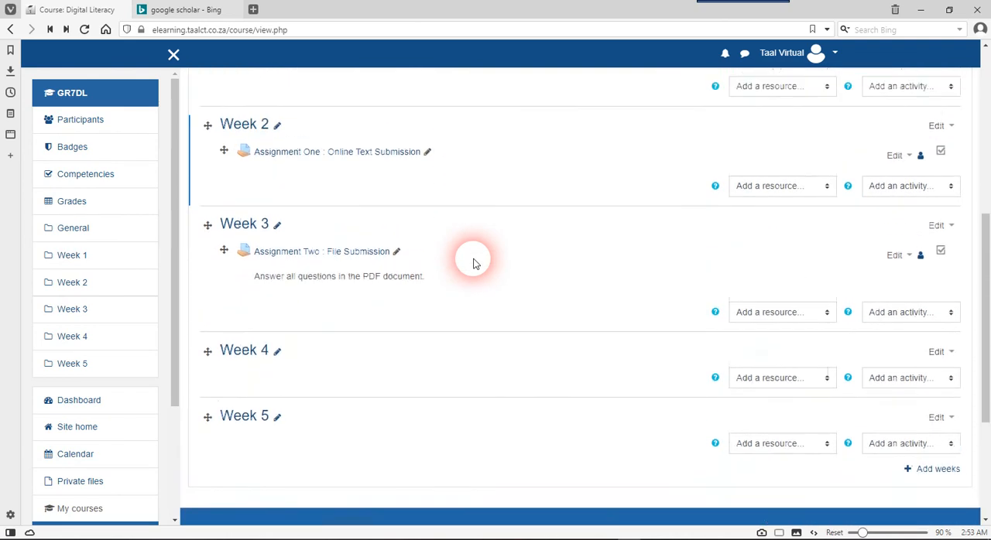
scroll(455, 294, up, 1)
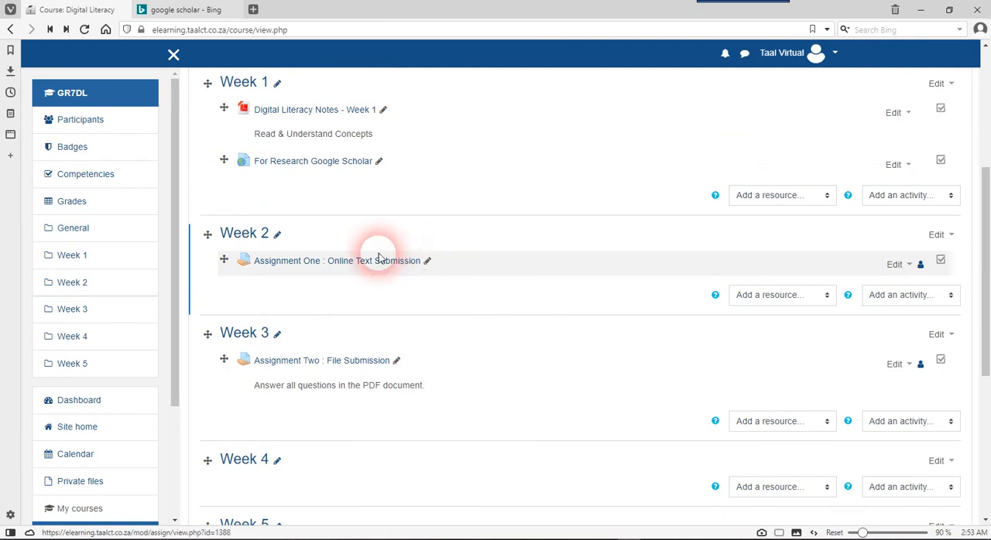
Rename the Week 2 assignment as "Assignment One : Online Text Submission 2020" directly on the course page
click(428, 262)
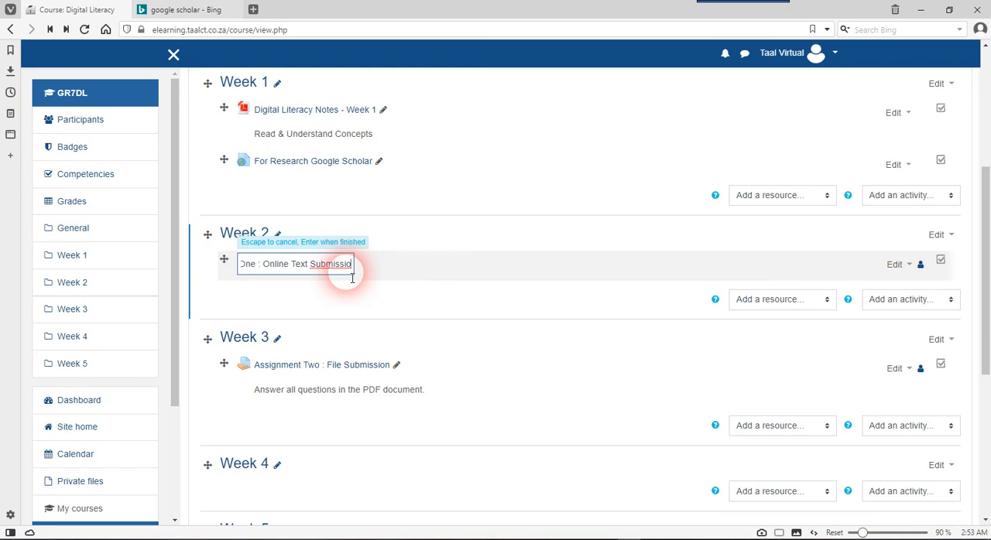
key(Return)
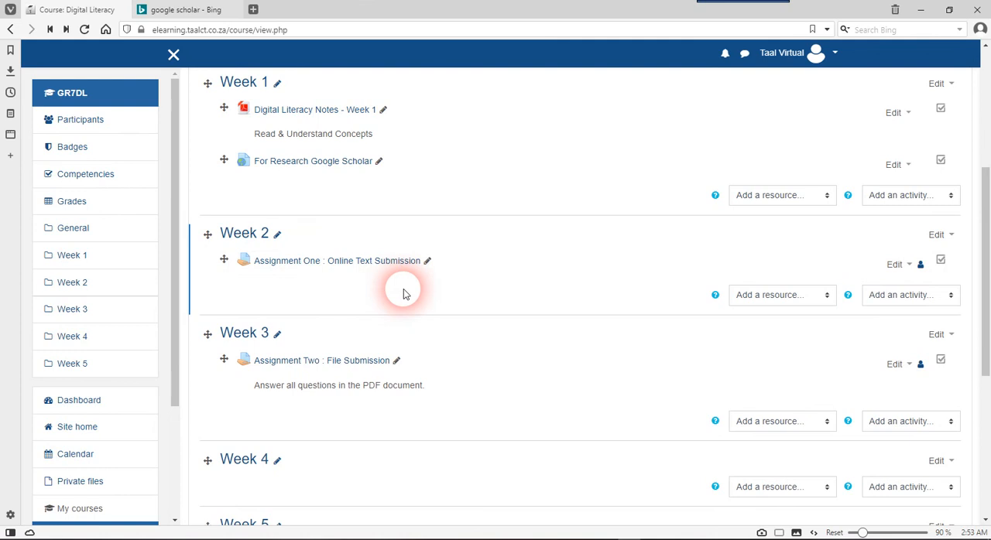
click(428, 262)
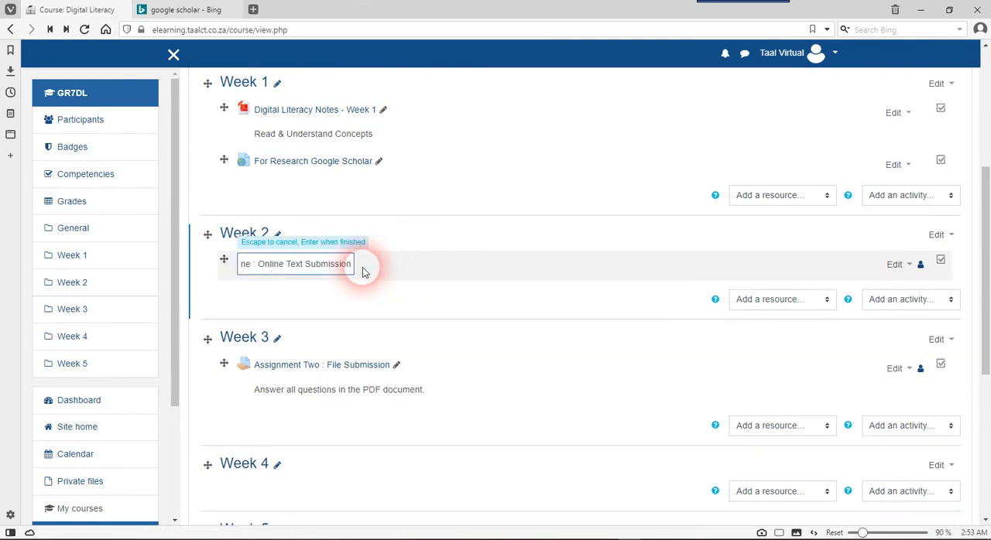
text(2020)
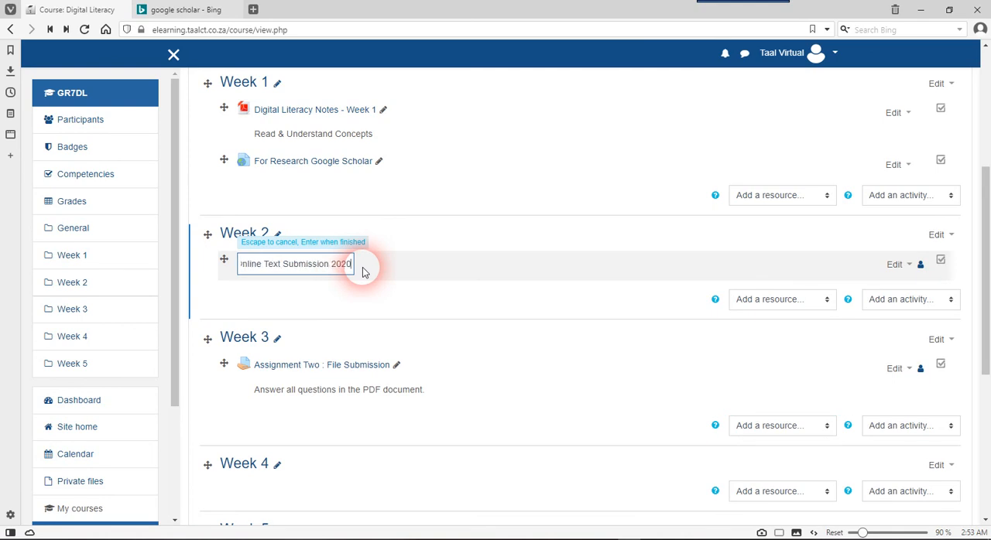
key(Return)
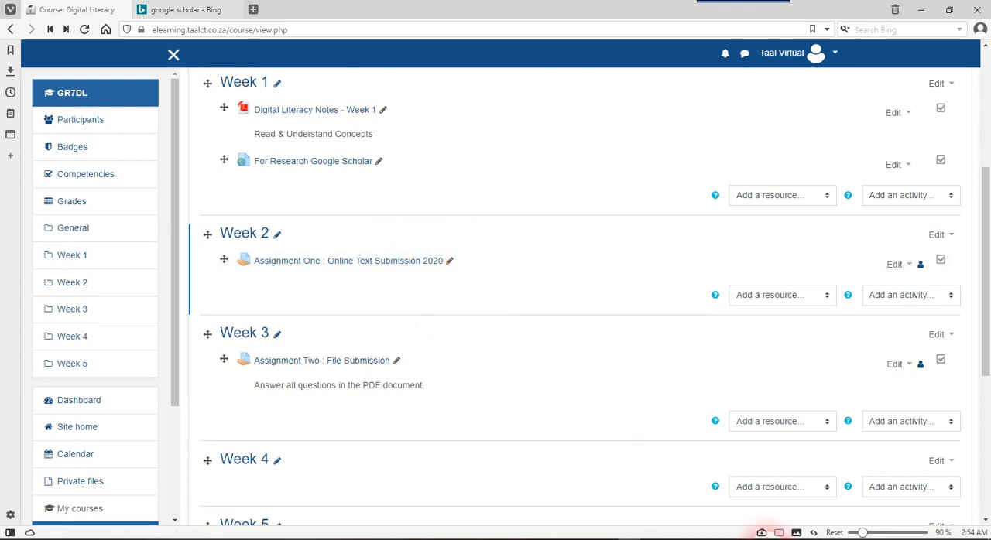
Review the whole Digital Literacy course page again, checking the renamed Week 2 assignment and the contents of the other weeks
scroll(433, 304, down, 3)
scroll(434, 303, up, 1)
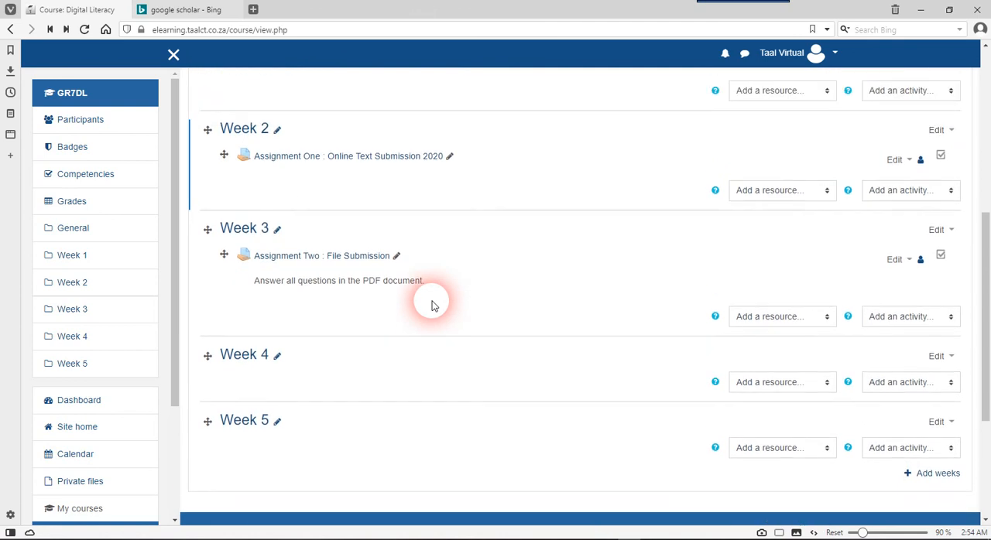
scroll(434, 303, up, 5)
scroll(433, 306, down, 5)
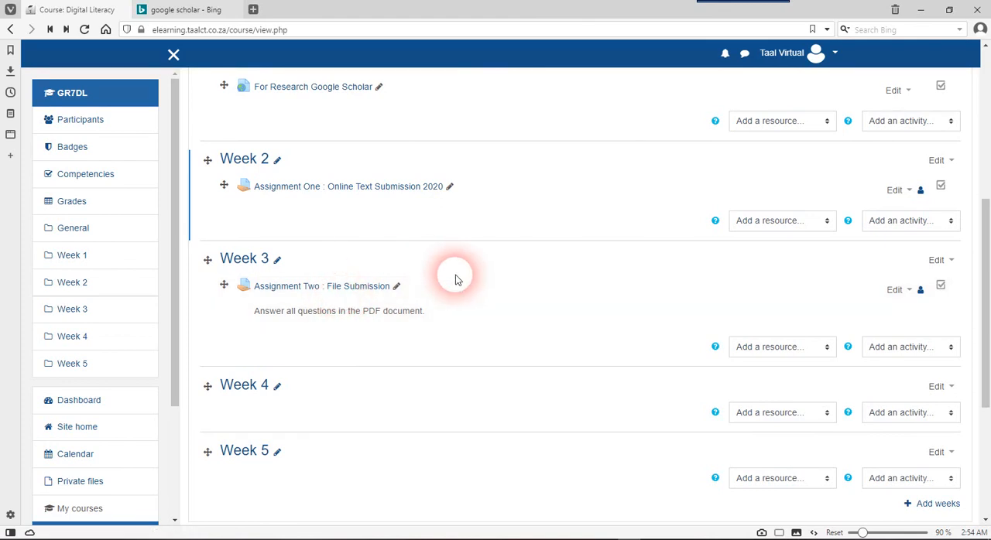
scroll(456, 279, up, 3)
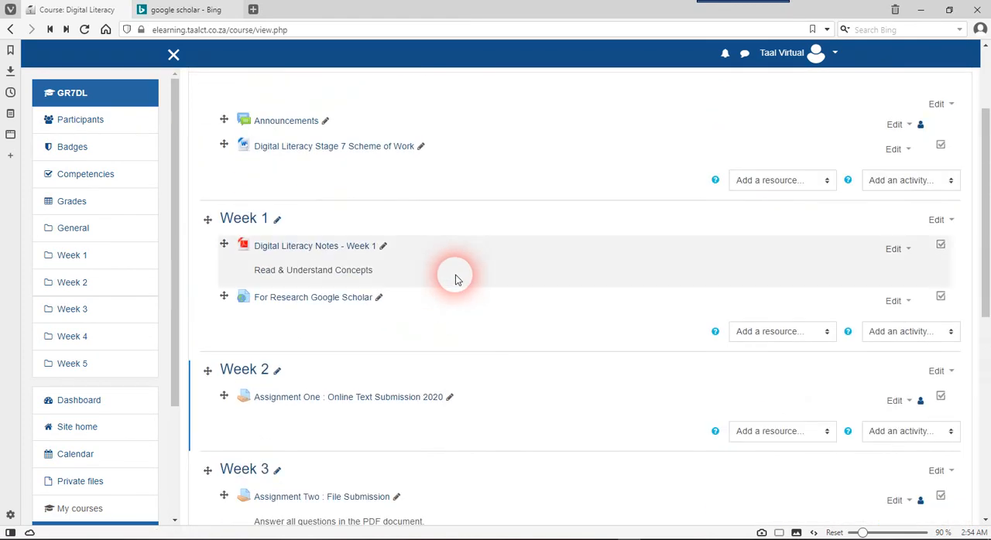
scroll(458, 280, down, 1)
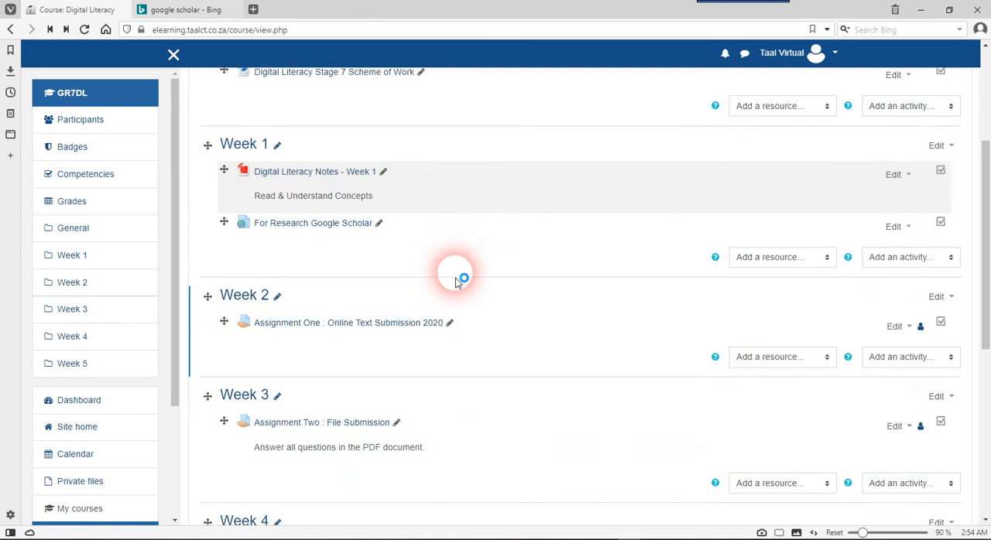
scroll(460, 278, up, 3)
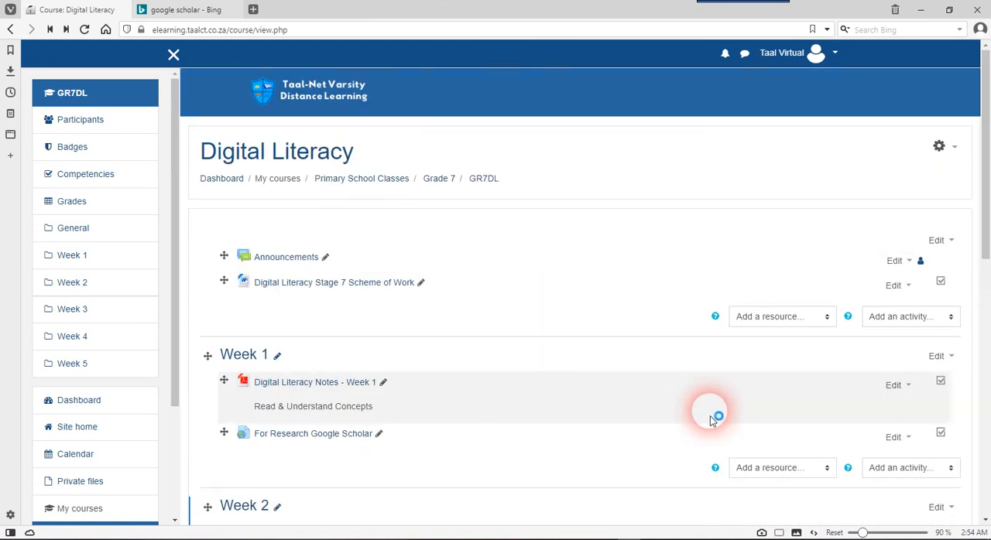
scroll(582, 378, down, 3)
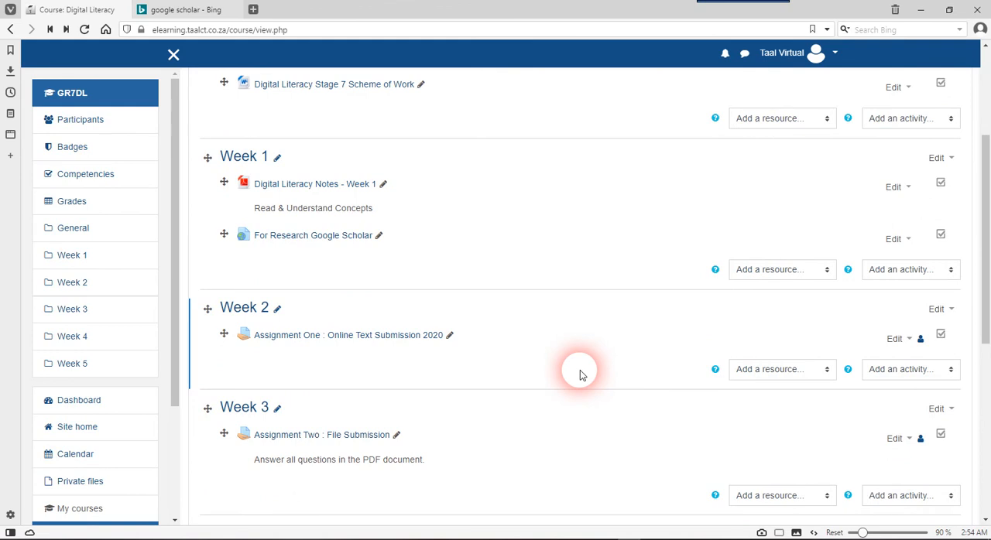
scroll(582, 376, down, 3)
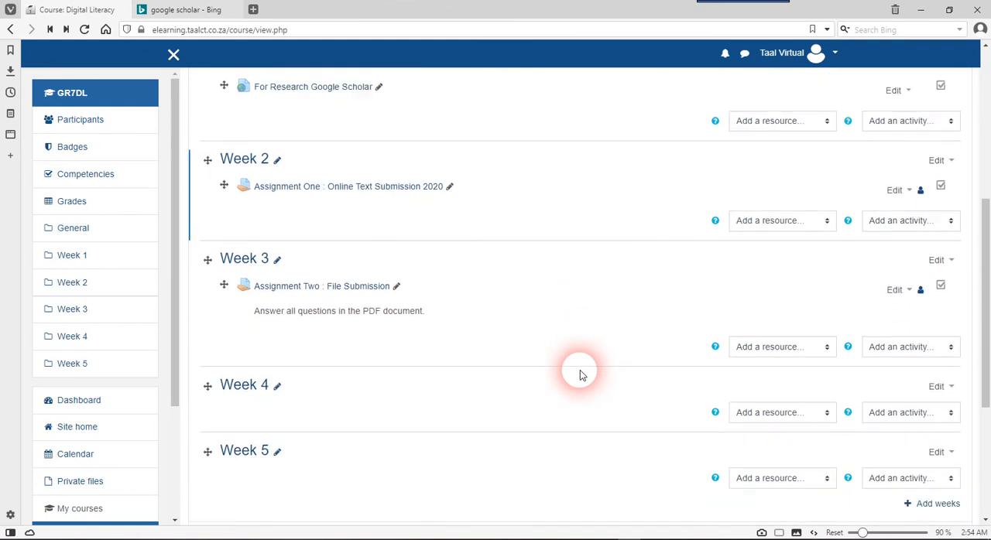
scroll(582, 375, up, 3)
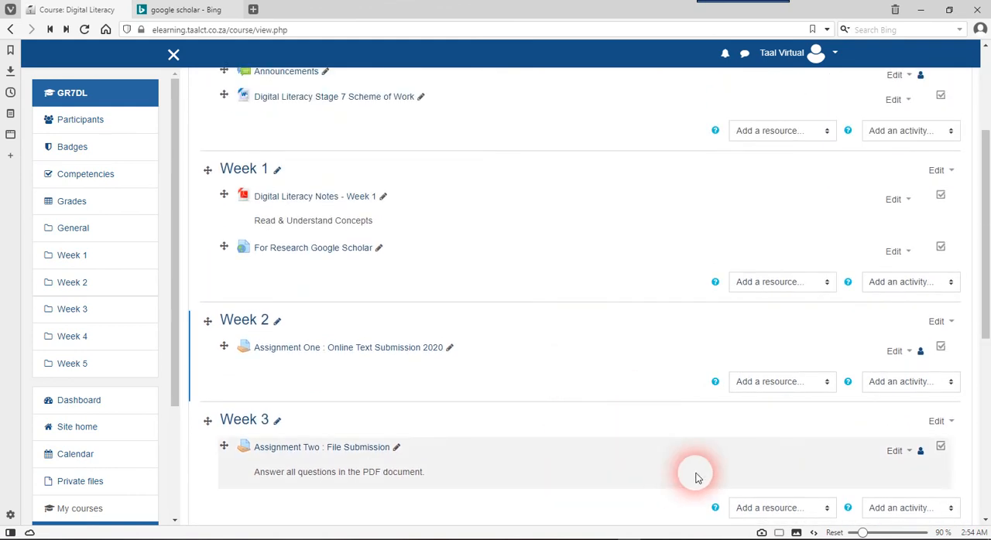
click(853, 539)
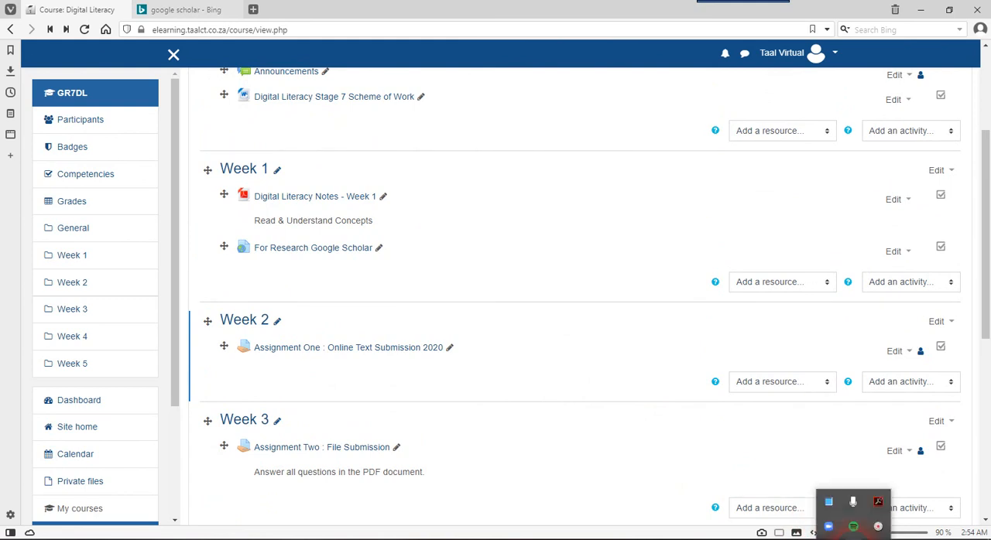
right_click(877, 527)
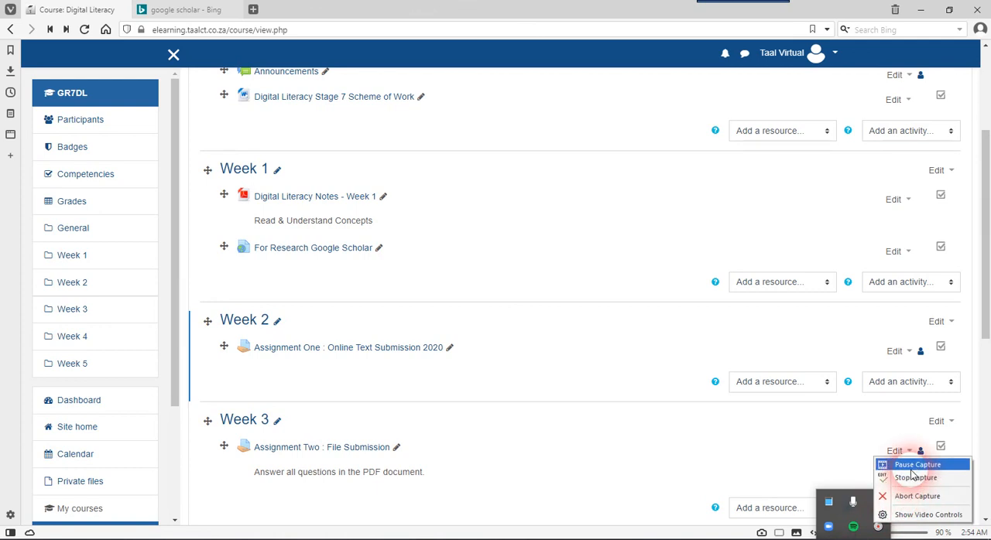